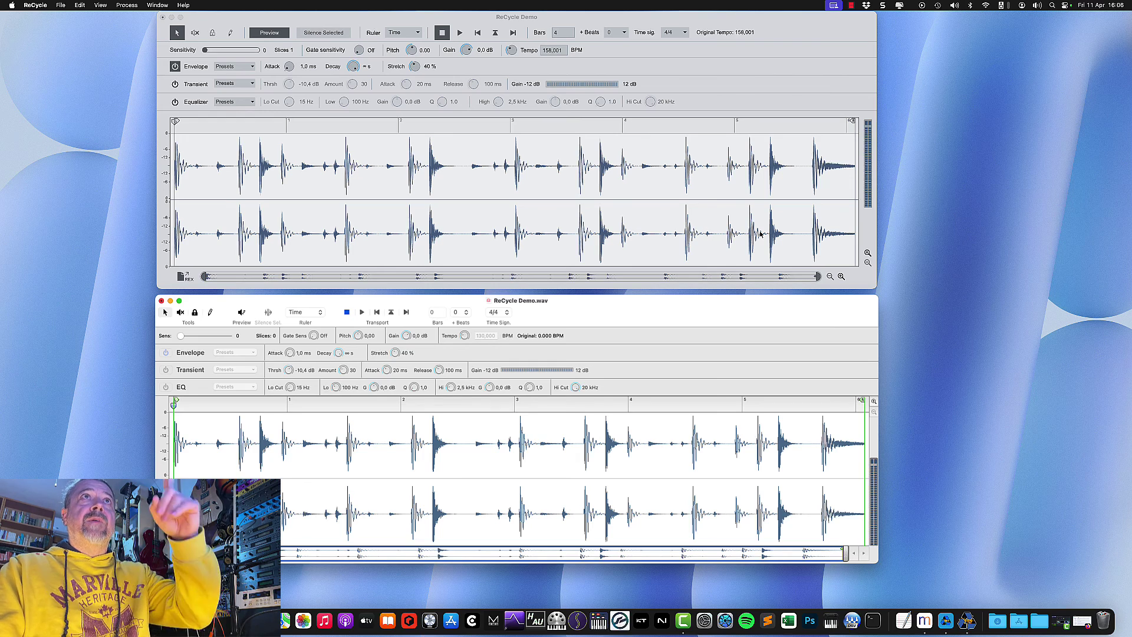
pyautogui.click(598, 26)
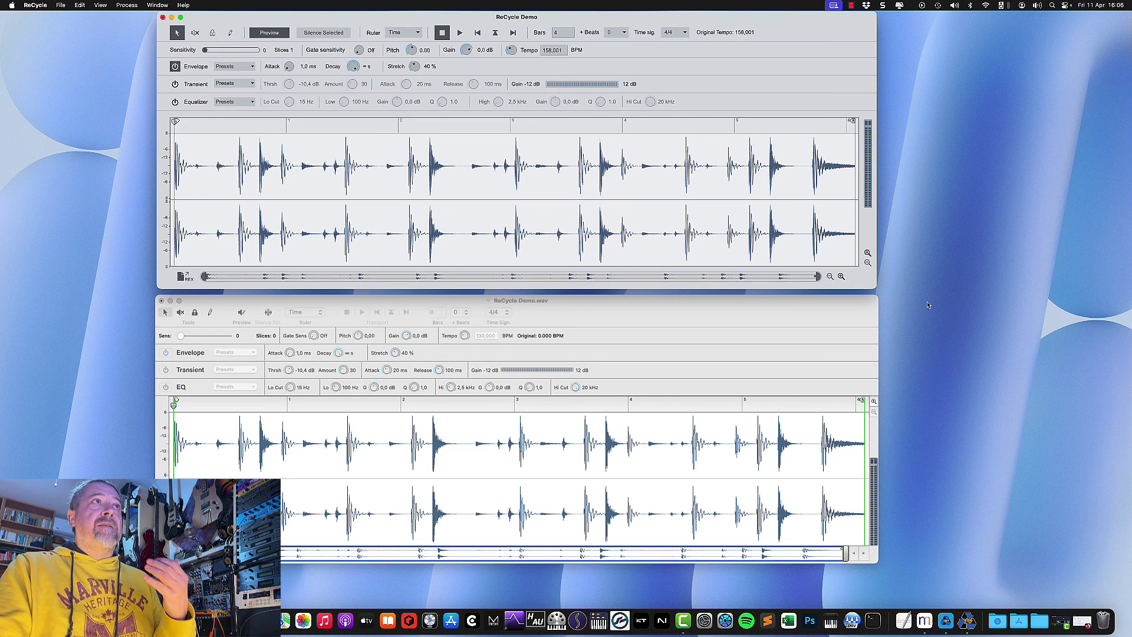
pyautogui.click(758, 310)
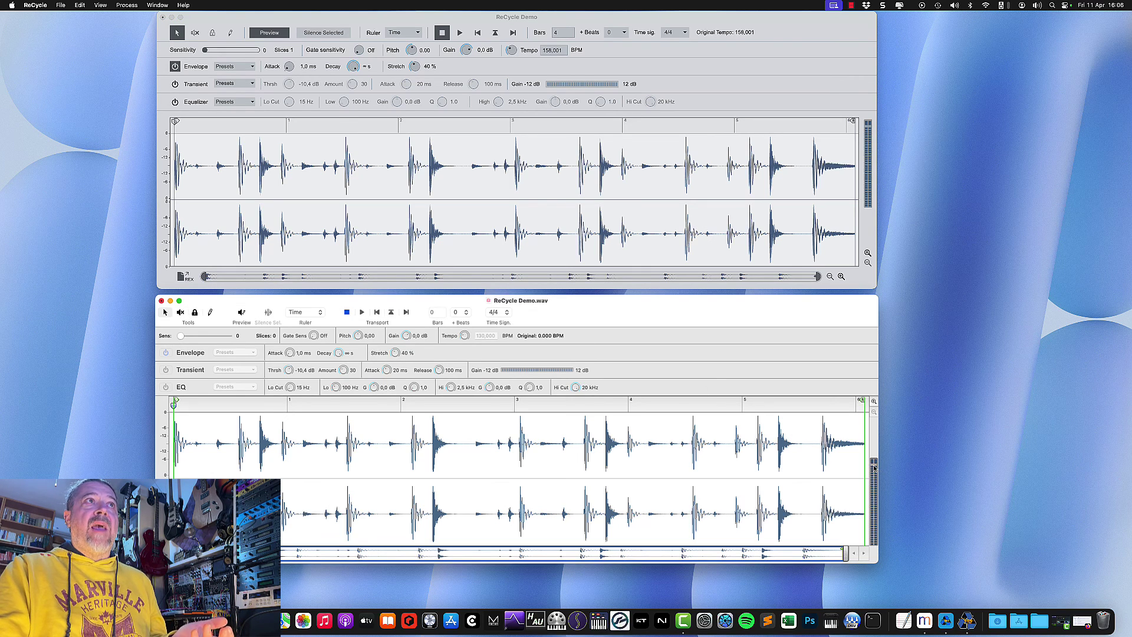
pyautogui.click(614, 20)
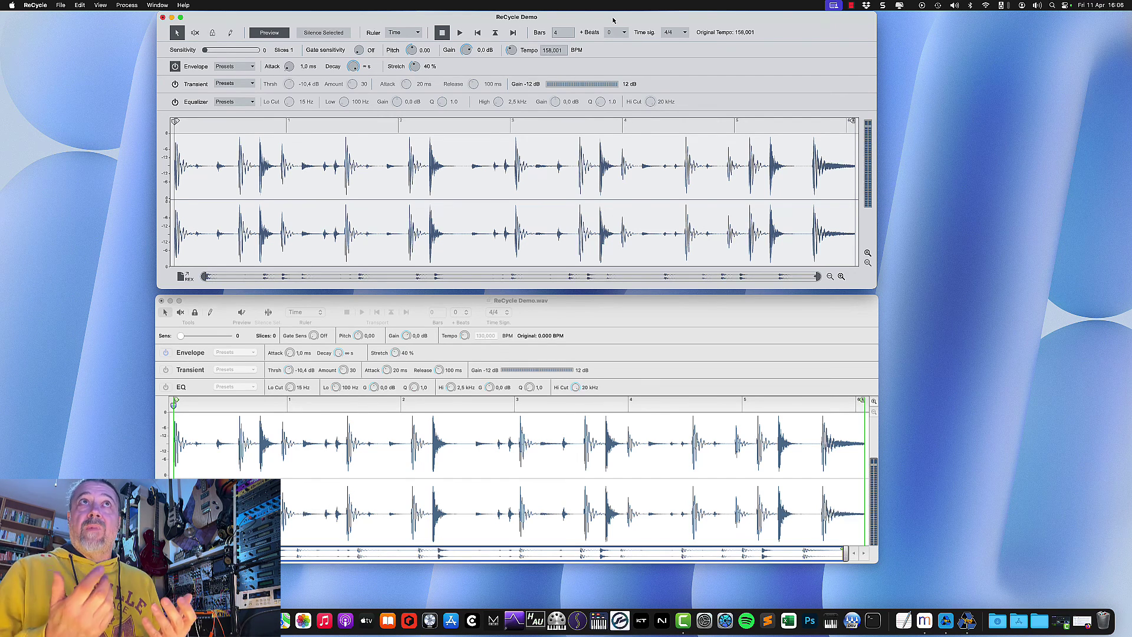
# Step: View the version information of the ReCycle application that holds ReCycle Demo.wav, and close it
pyautogui.click(564, 306)
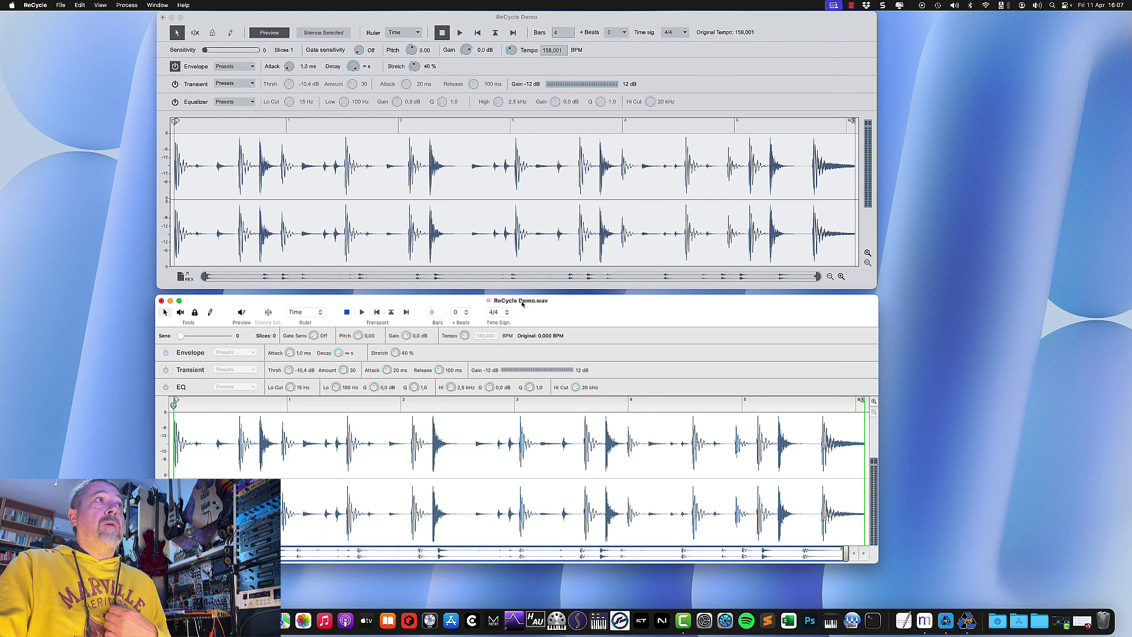
pyautogui.click(41, 6)
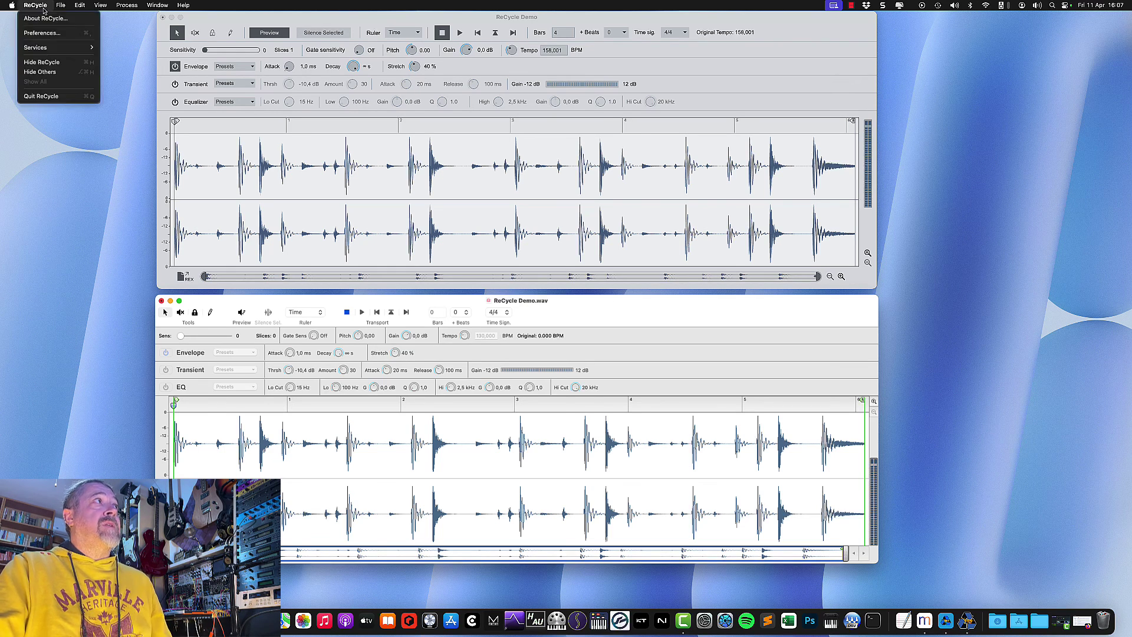
pyautogui.click(40, 21)
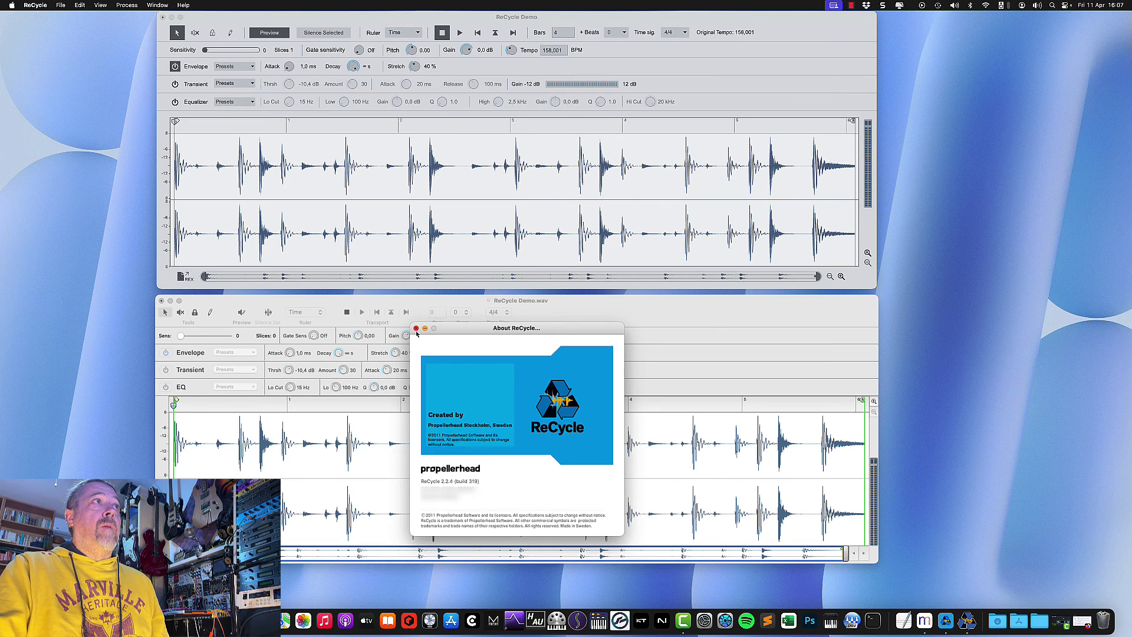
pyautogui.click(424, 361)
# Step: View the version information of the other ReCycle application, which holds the ReCycle Demo document, and close it
pyautogui.click(421, 36)
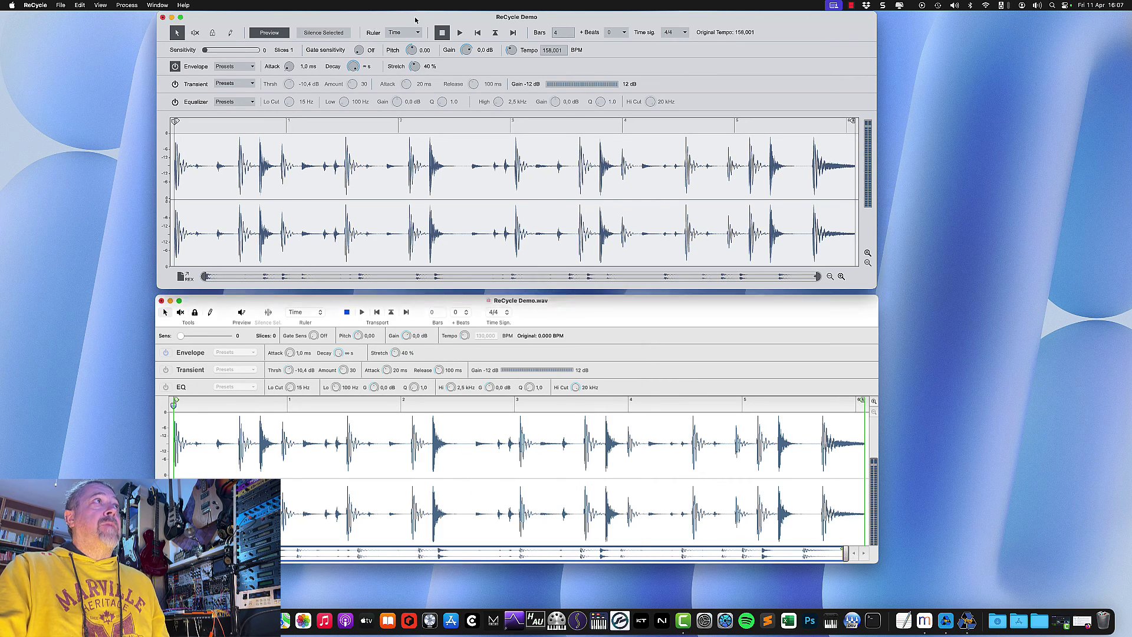
pyautogui.click(36, 5)
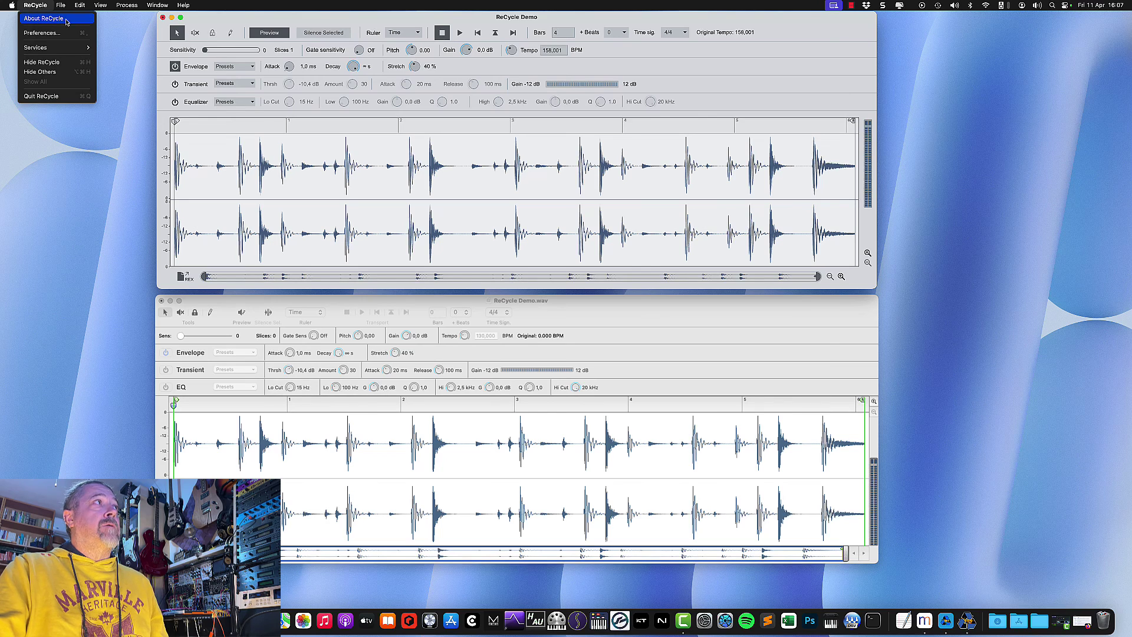
pyautogui.click(58, 19)
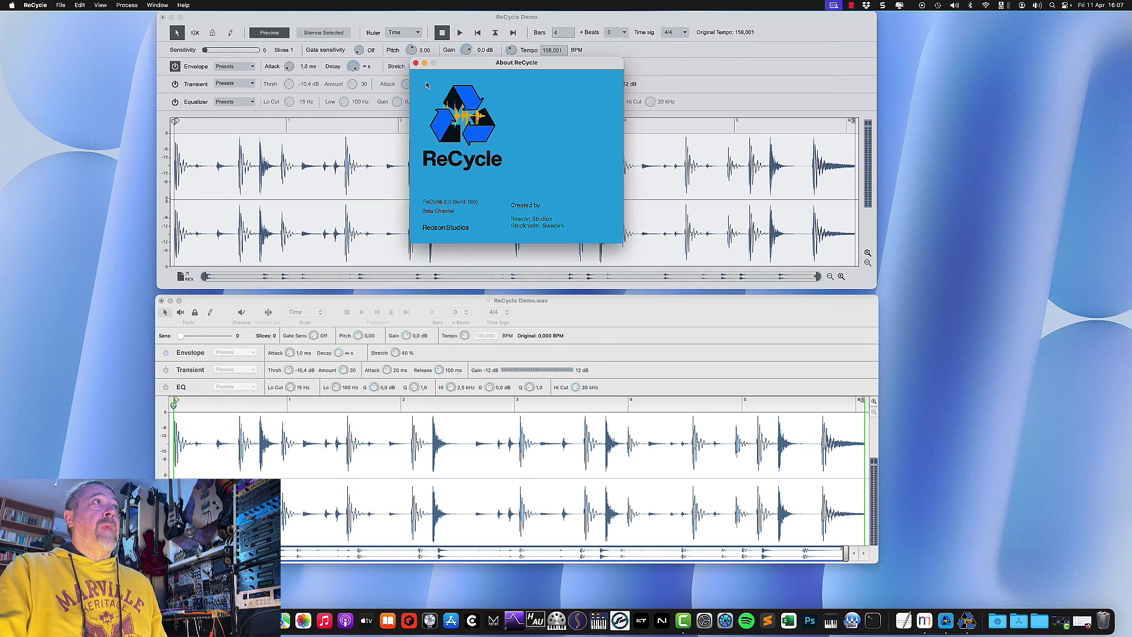
pyautogui.click(464, 240)
# Step: Close the ReCycle Demo.wav document without saving and enlarge the remaining ReCycle Demo window
pyautogui.click(534, 310)
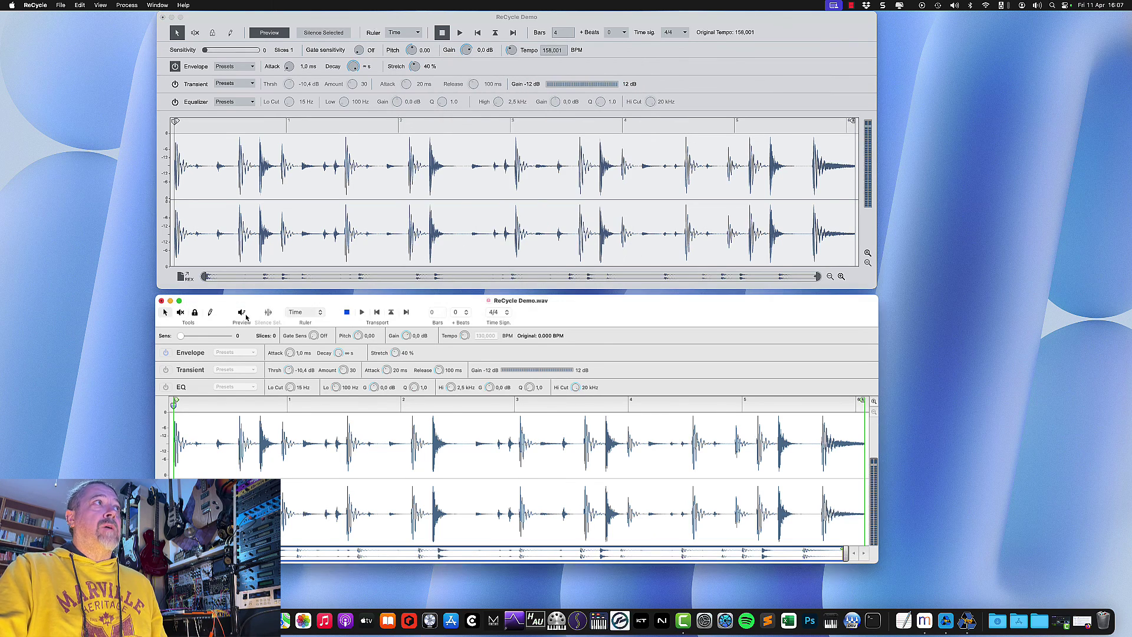
pyautogui.click(161, 302)
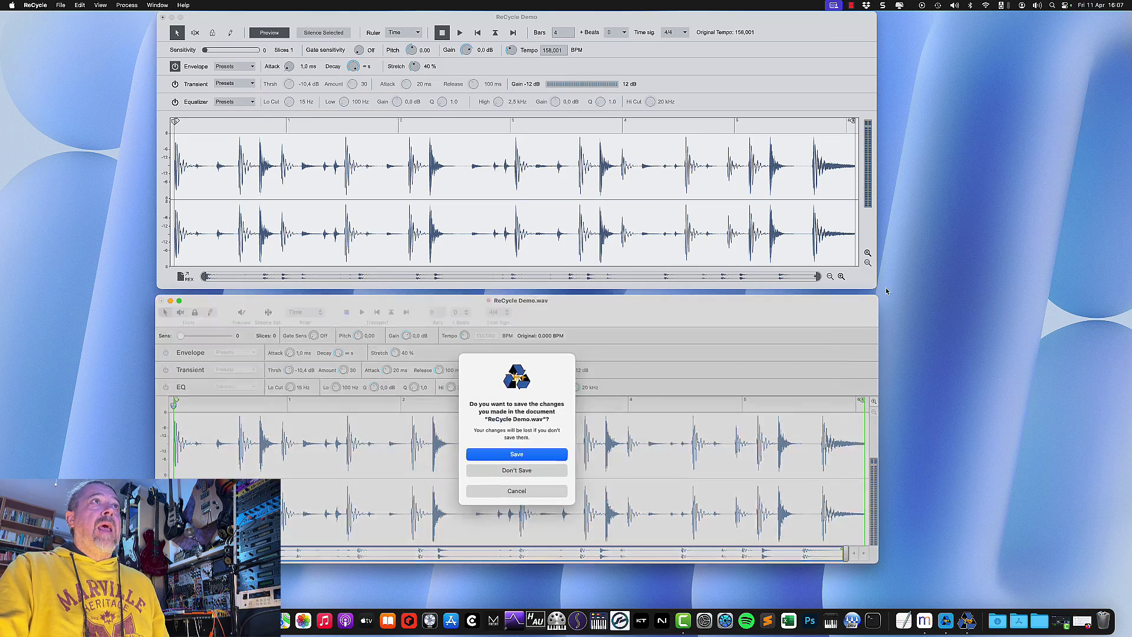
pyautogui.click(516, 470)
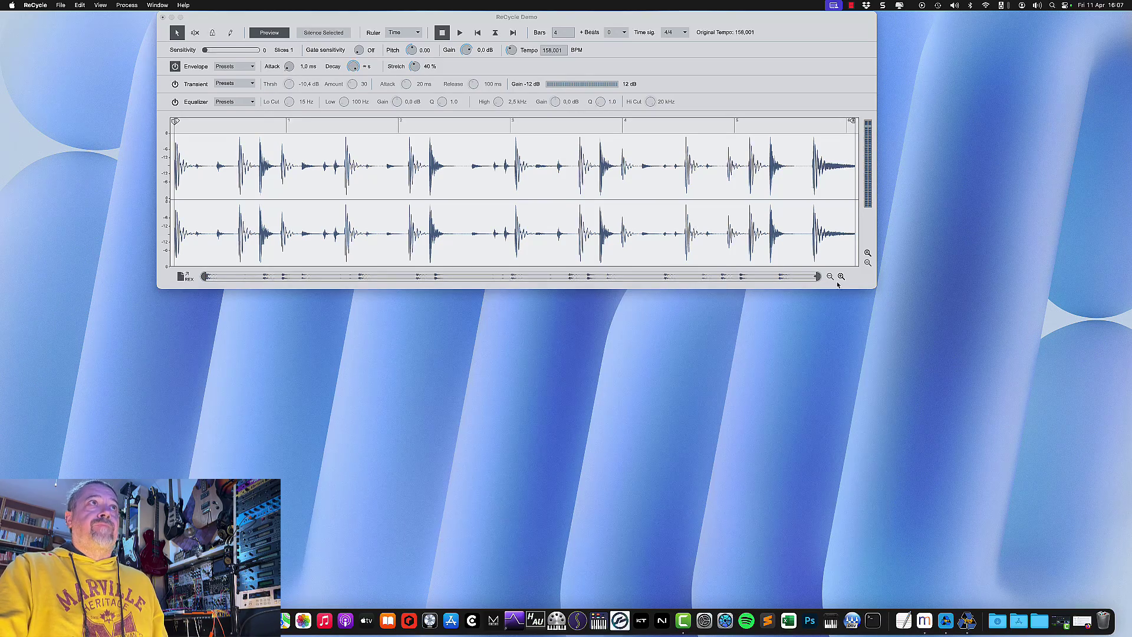
pyautogui.moveTo(872, 288); pyautogui.dragTo(889, 470)
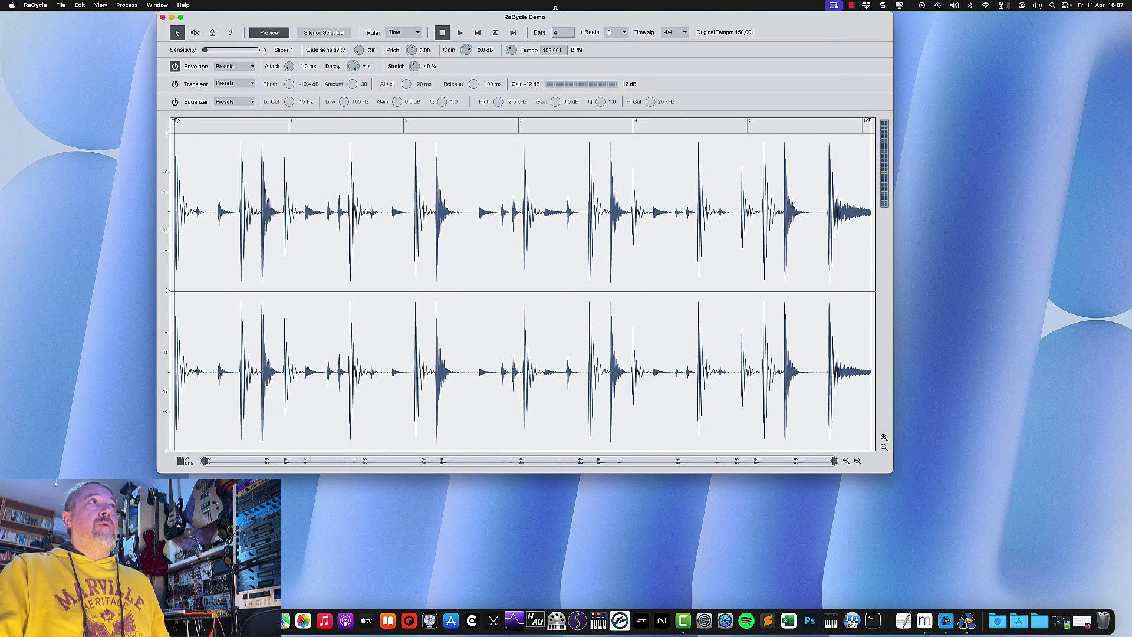
# Step: Play back the unsliced loop, and set the slicing sensitivity to 26 after trying 99
pyautogui.click(460, 33)
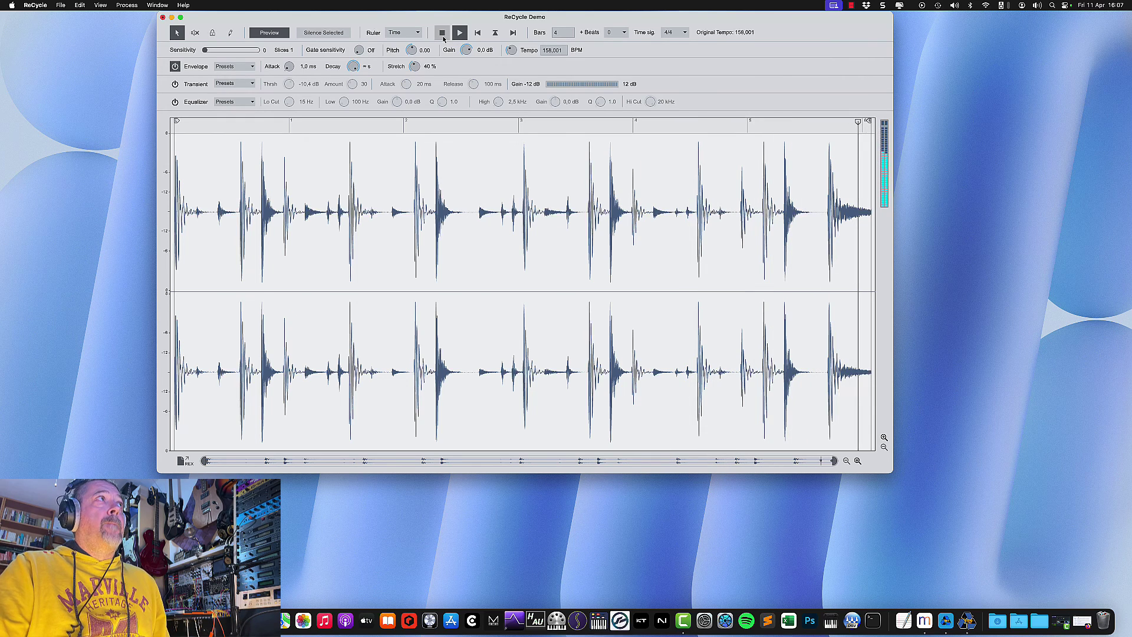
pyautogui.click(442, 34)
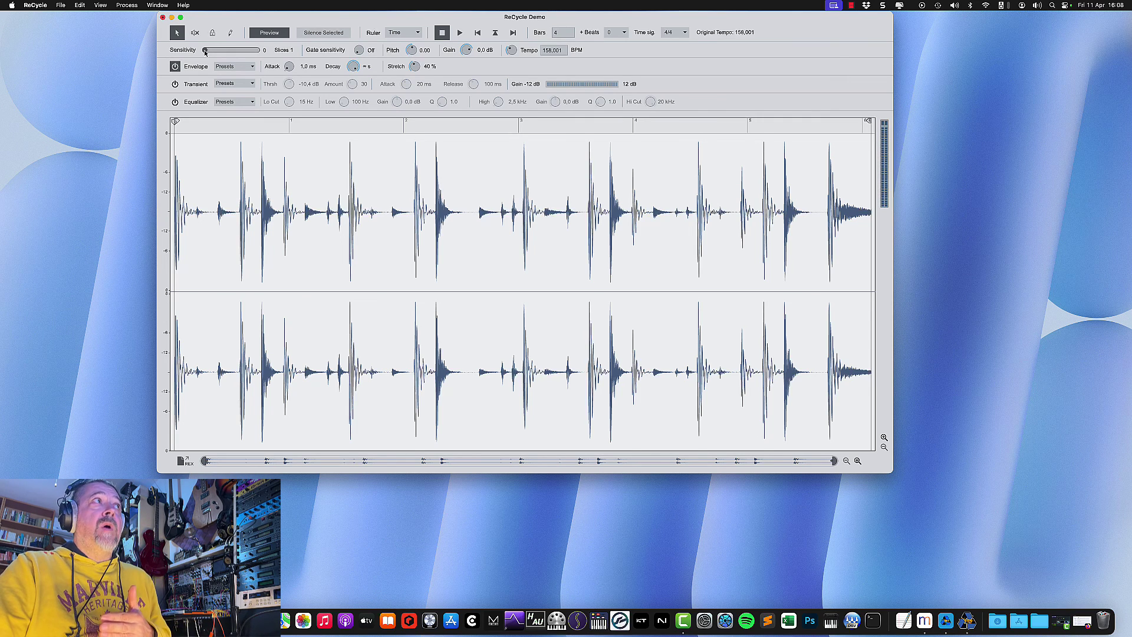
pyautogui.moveTo(205, 52); pyautogui.dragTo(260, 55)
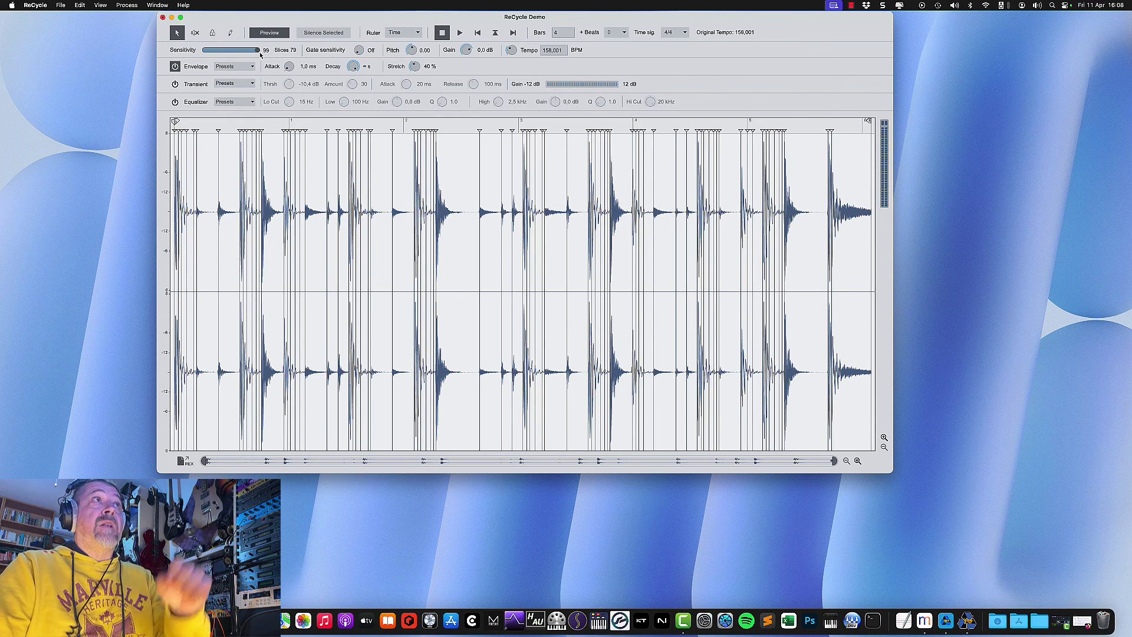
pyautogui.moveTo(260, 54); pyautogui.dragTo(220, 55)
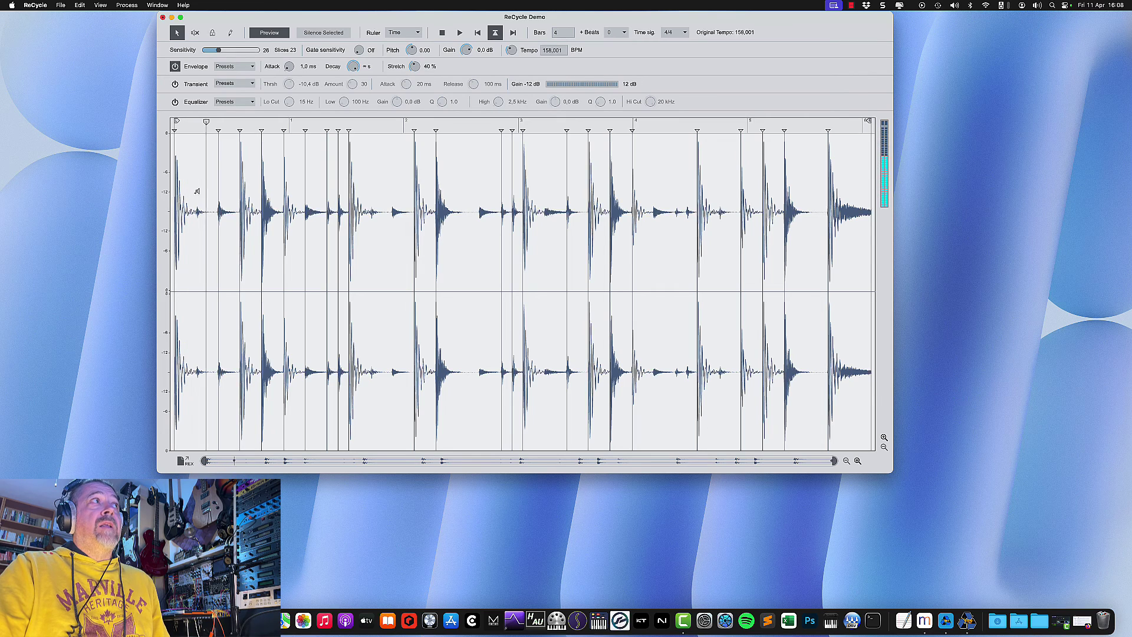
# Step: Audition several individual slices in the first half of the drum loop's waveform
pyautogui.click(273, 179)
pyautogui.click(312, 179)
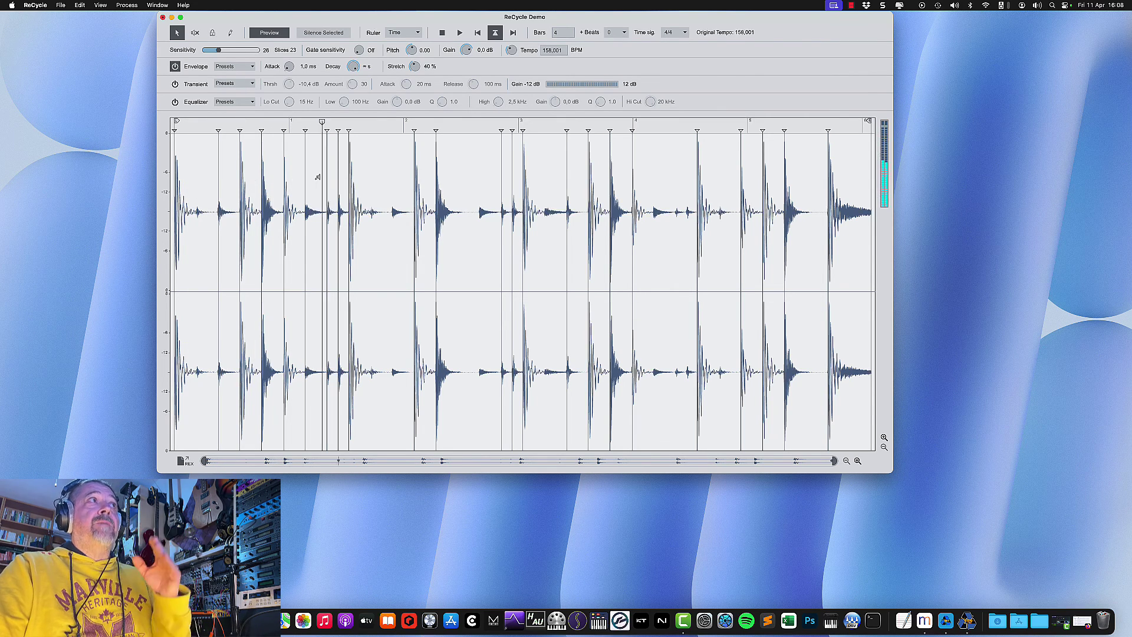
pyautogui.click(373, 179)
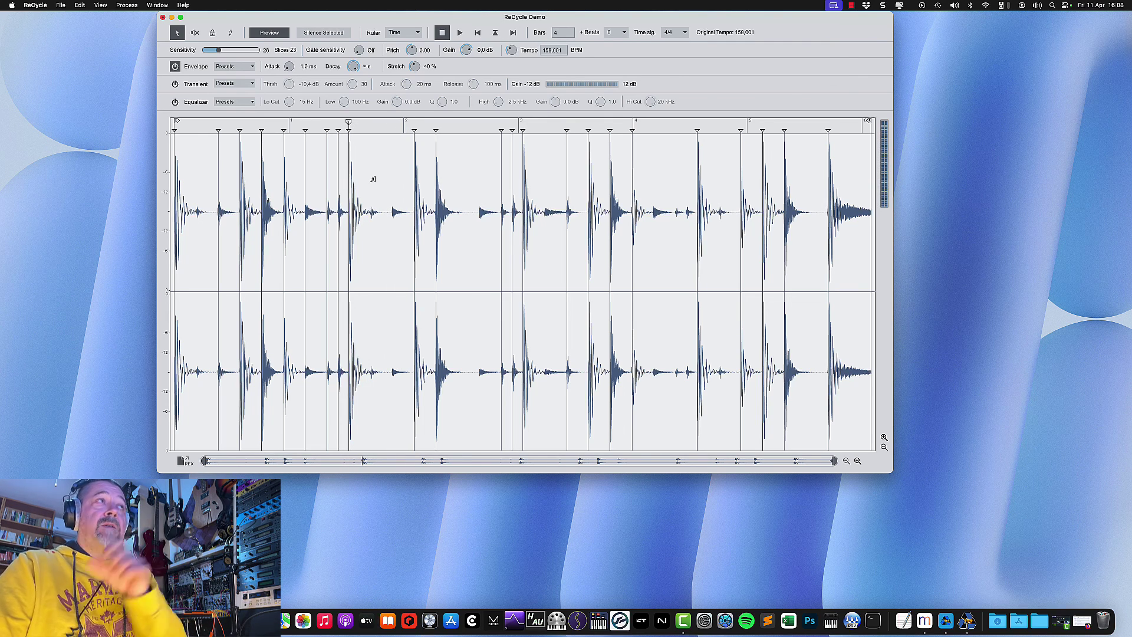
pyautogui.click(428, 179)
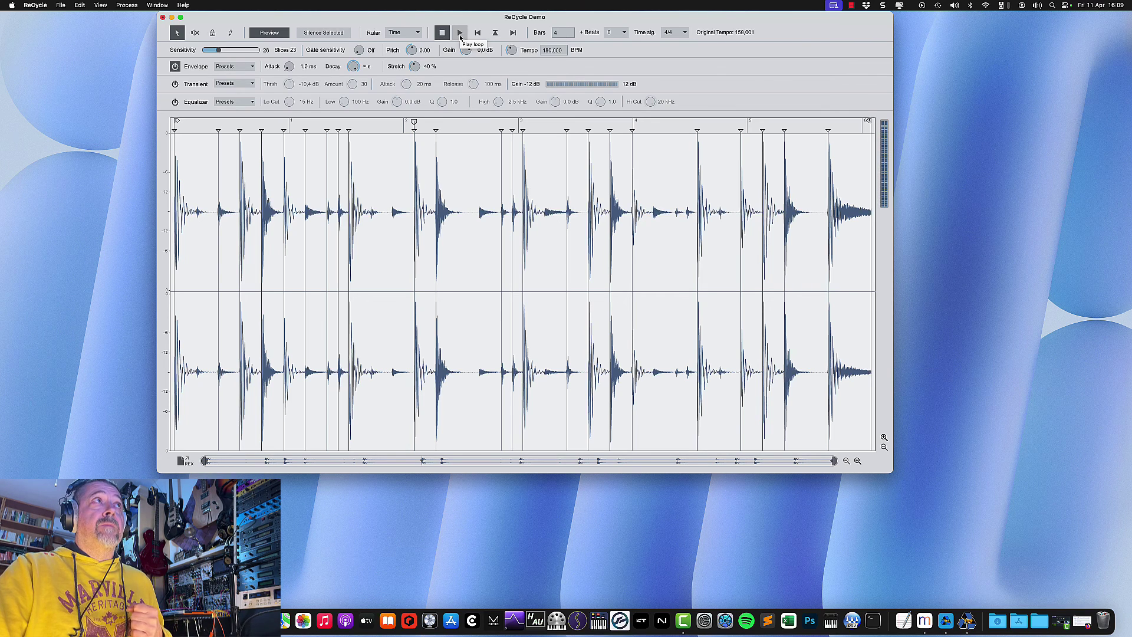
# Step: Play the sliced loop with its tempo at 180 BPM and stop playback
pyautogui.click(460, 34)
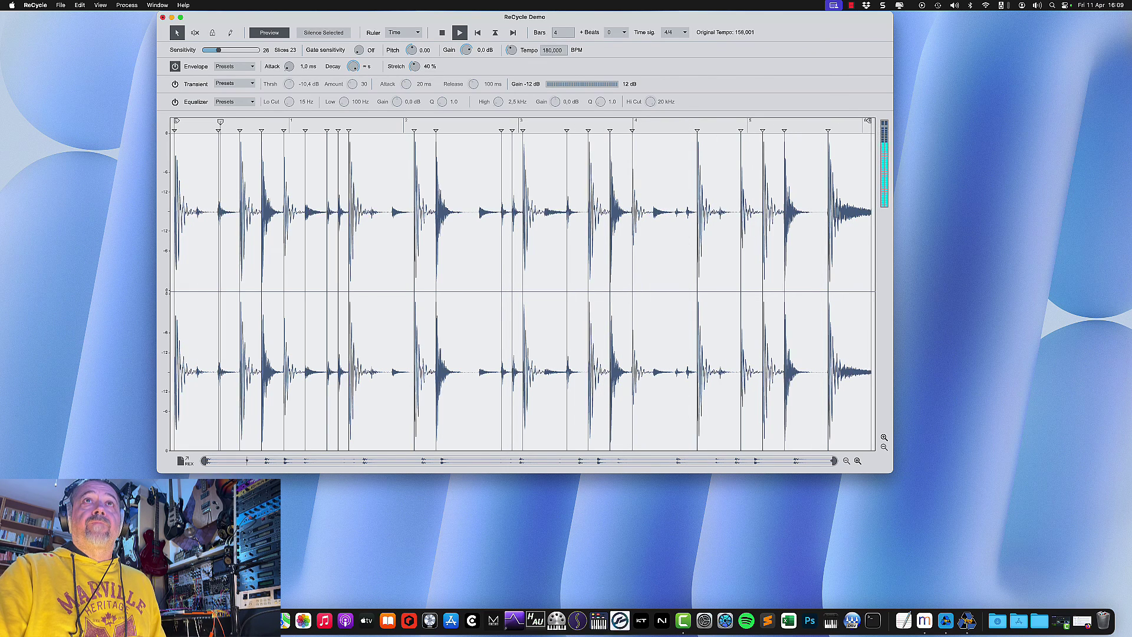
pyautogui.press('super+Tab')
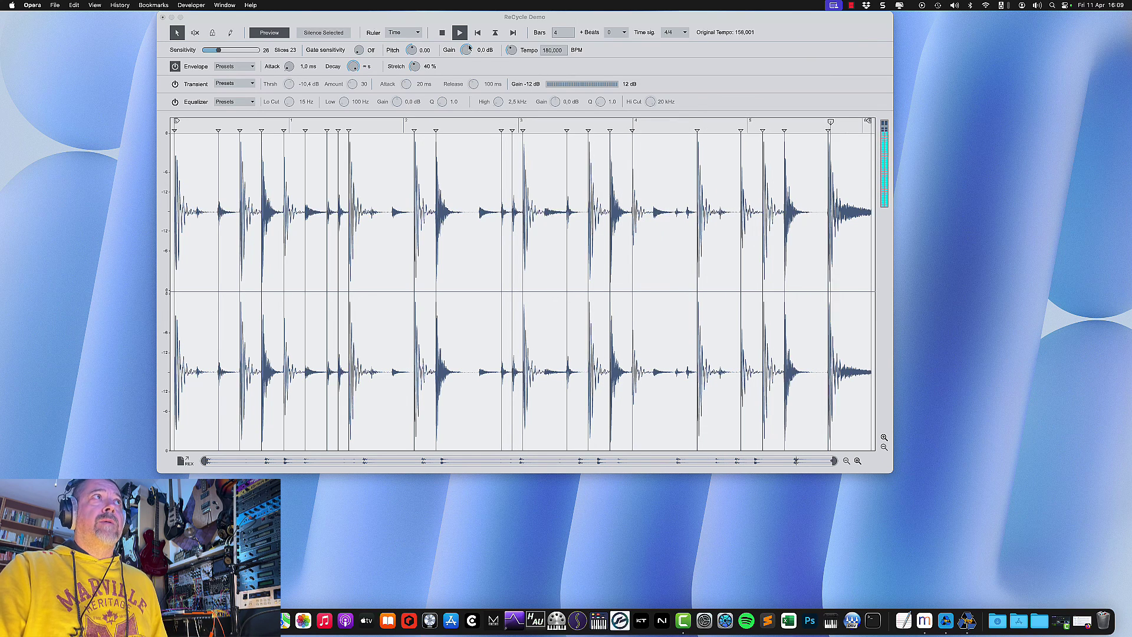
pyautogui.click(442, 33)
pyautogui.click(443, 34)
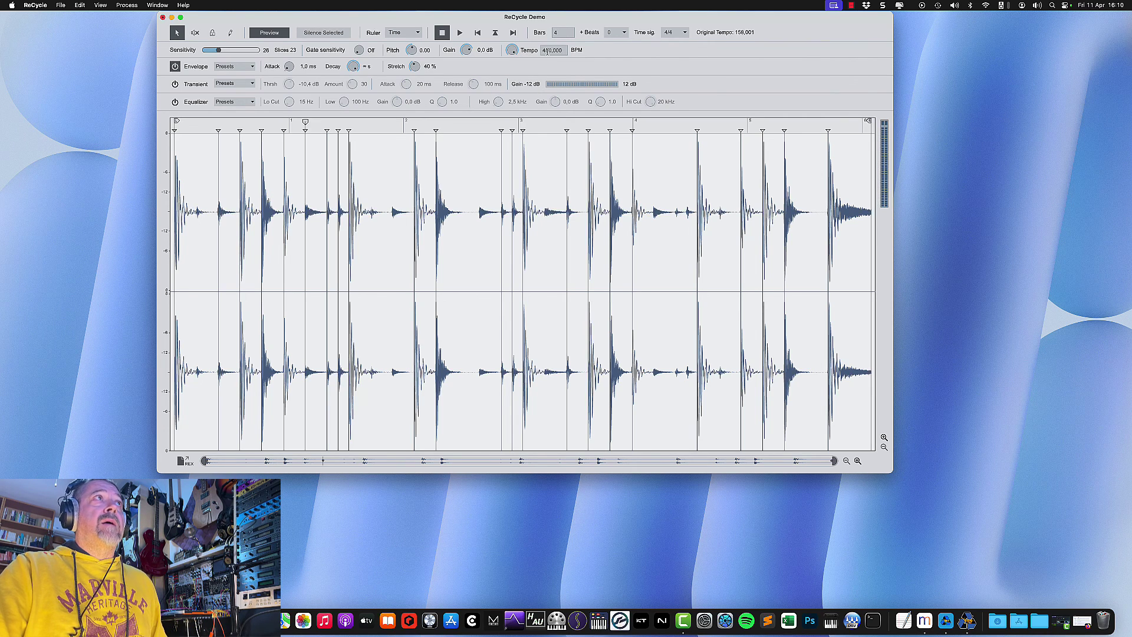
# Step: Audition the sliced loop at tempos of 450, 165 and 140 BPM, stopping playback after each
pyautogui.click(459, 33)
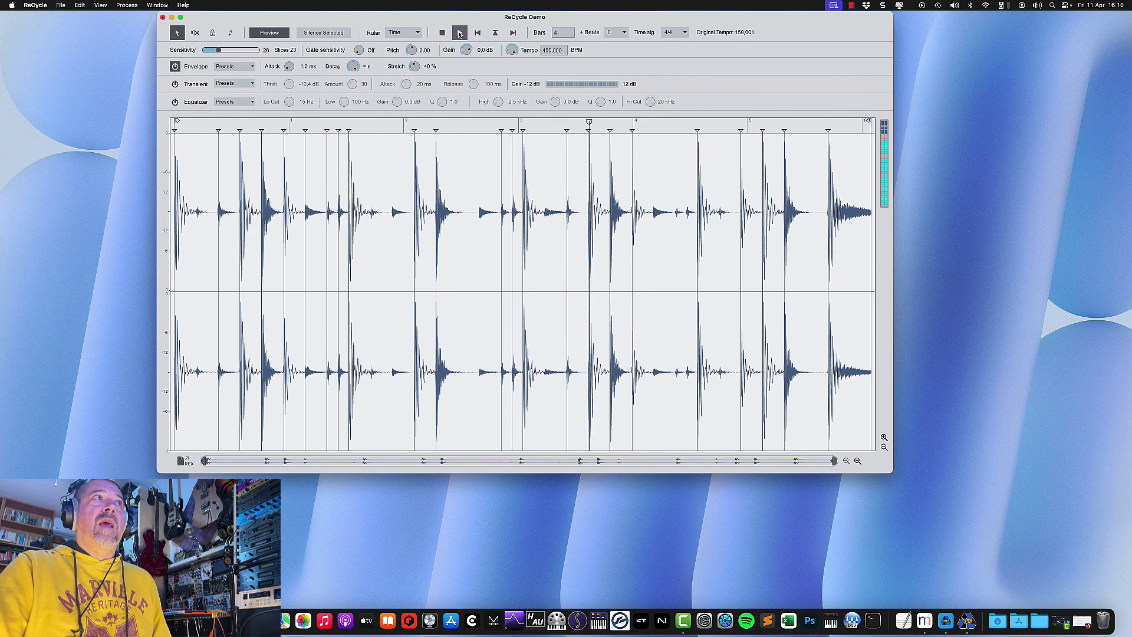
pyautogui.click(443, 33)
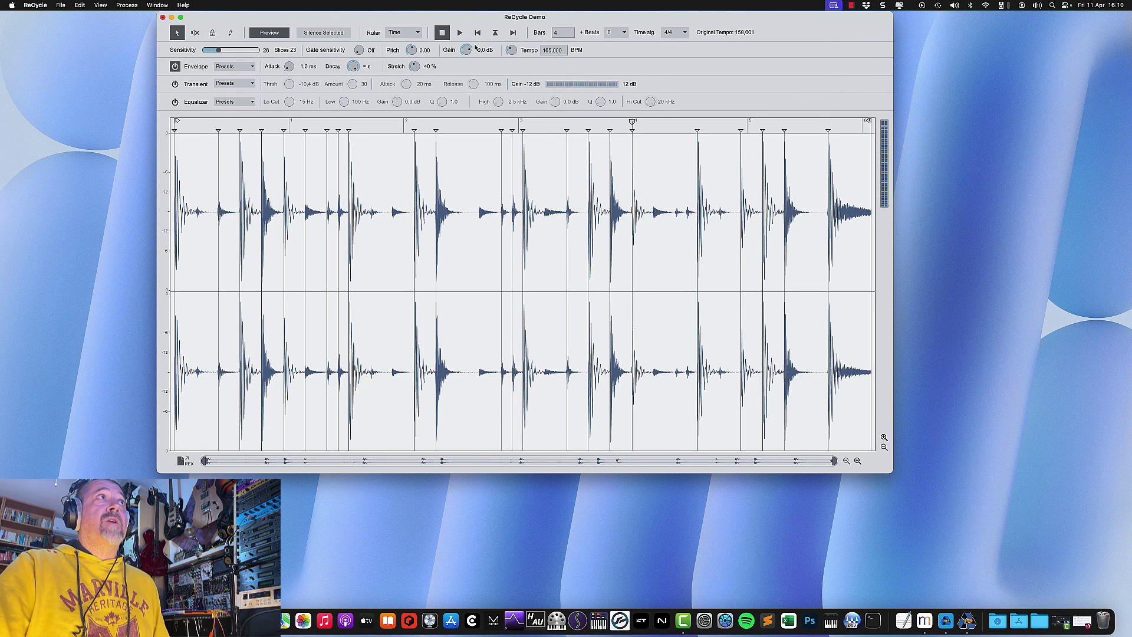
pyautogui.click(459, 36)
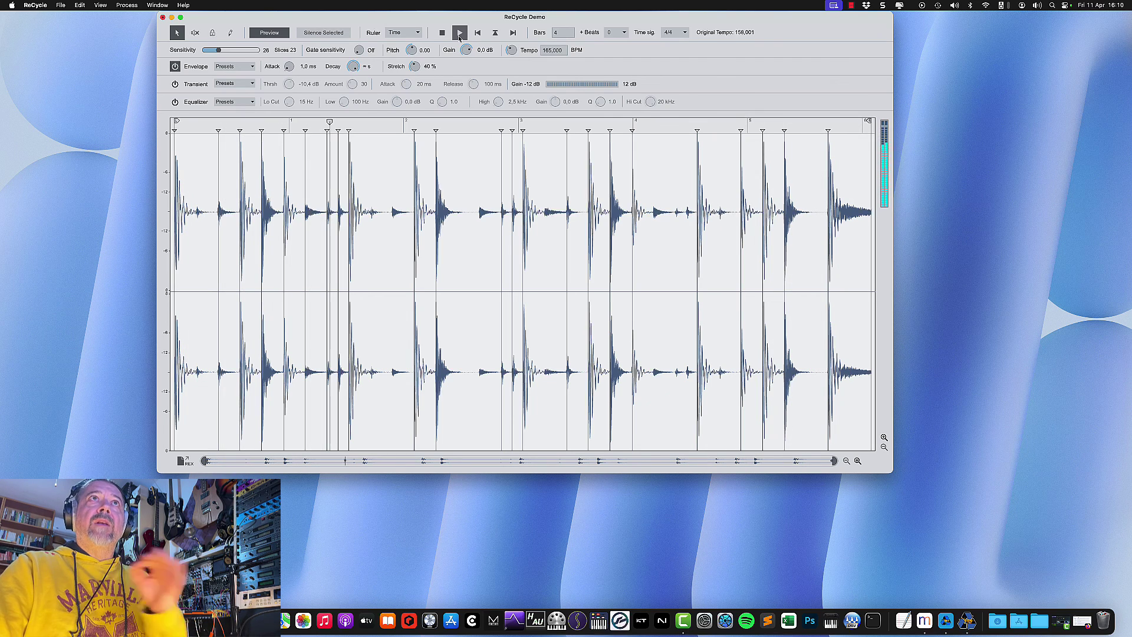
pyautogui.press('space')
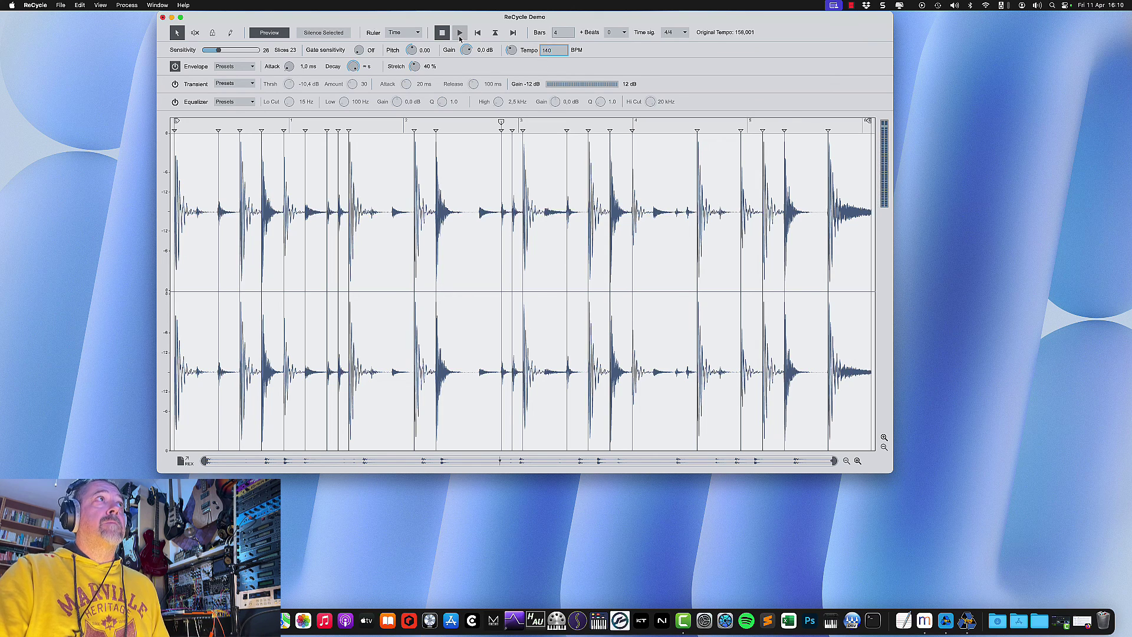
pyautogui.click(460, 35)
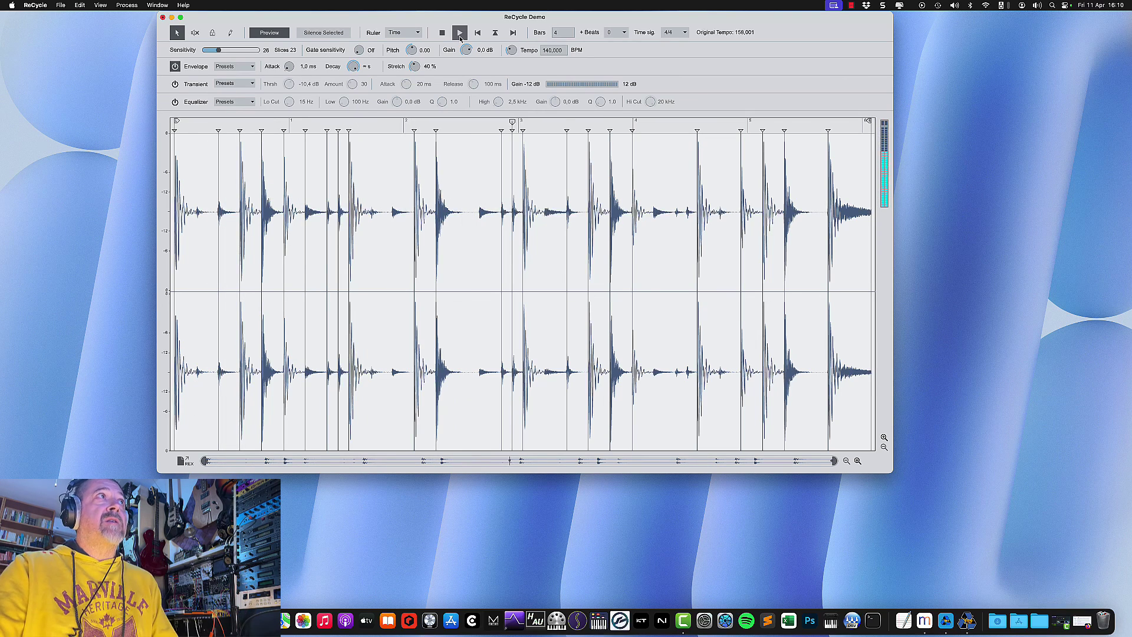
pyautogui.click(461, 35)
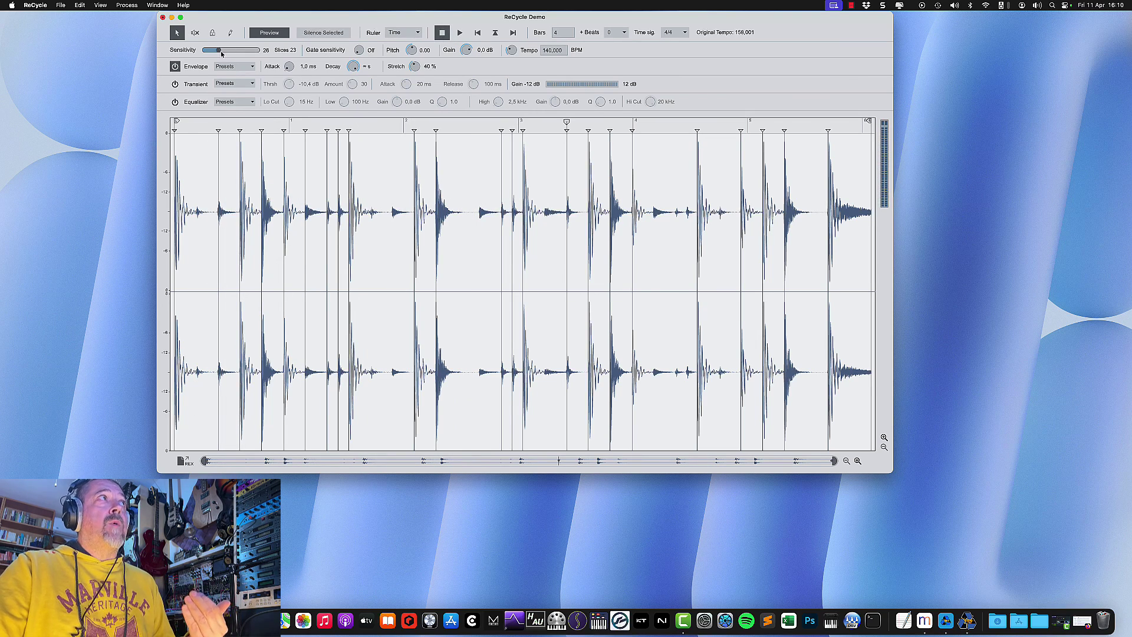
# Step: Raise the sensitivity to cut the loop into 30 slices, and audition it at 140 and 90 BPM
pyautogui.moveTo(220, 54); pyautogui.dragTo(237, 52)
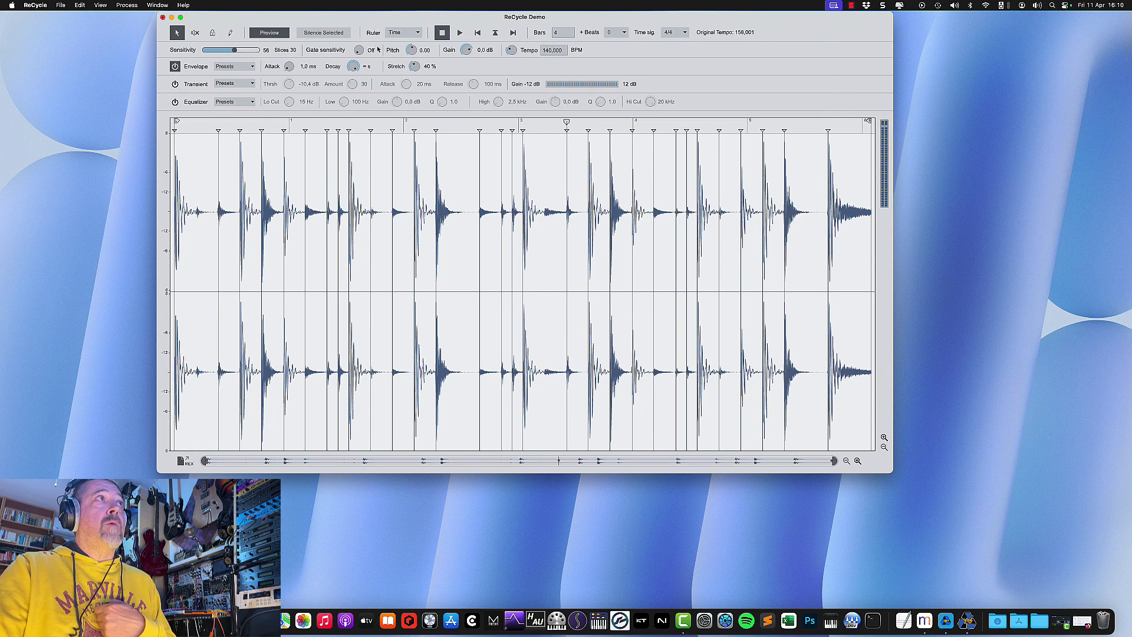
pyautogui.click(459, 34)
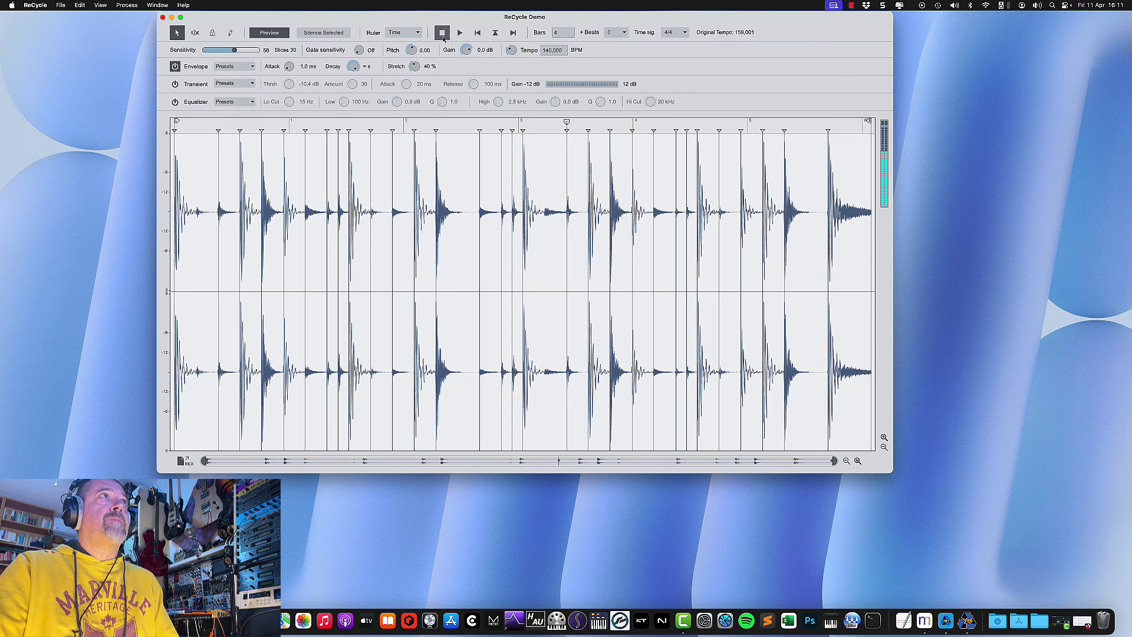
pyautogui.press('space')
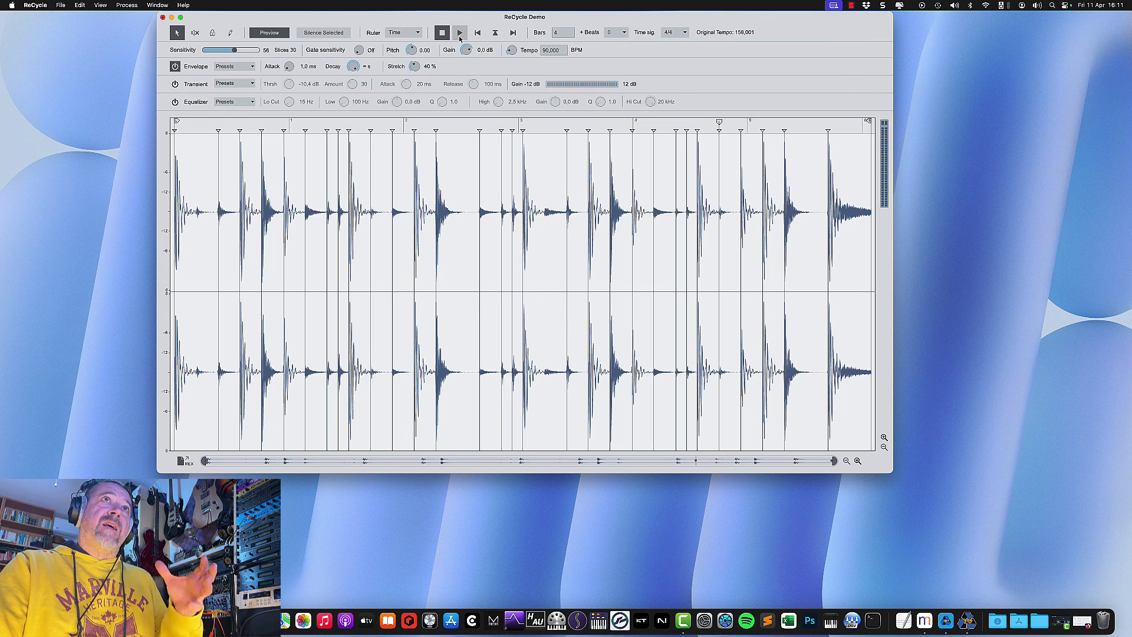
pyautogui.click(460, 37)
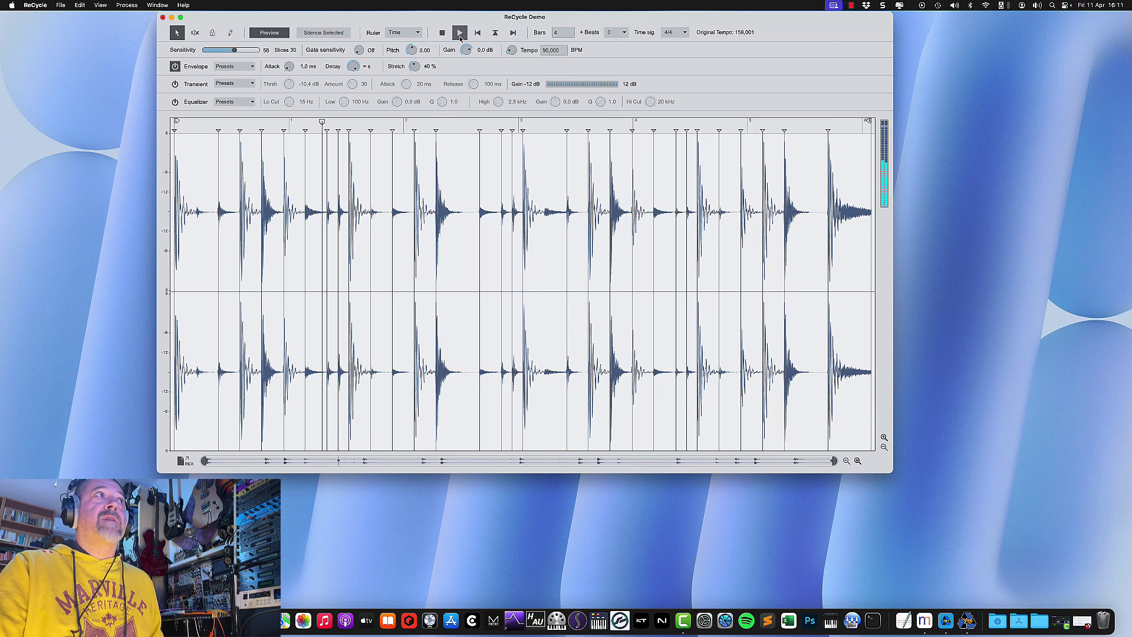
pyautogui.click(442, 34)
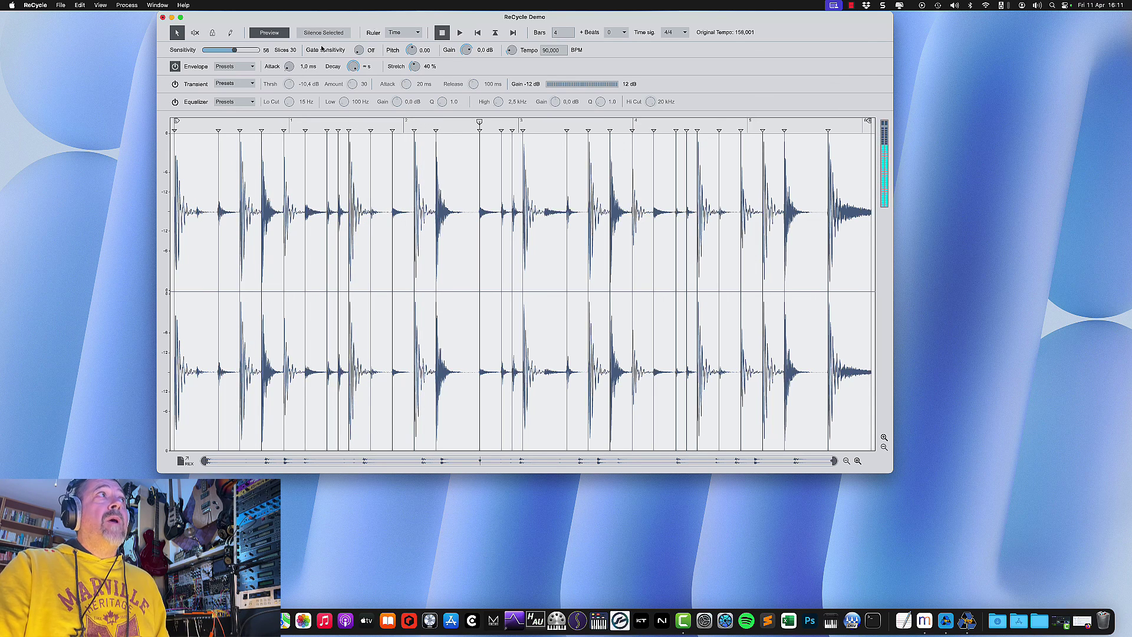
# Step: Raise the slicing sensitivity to 99
pyautogui.moveTo(240, 54); pyautogui.dragTo(254, 53)
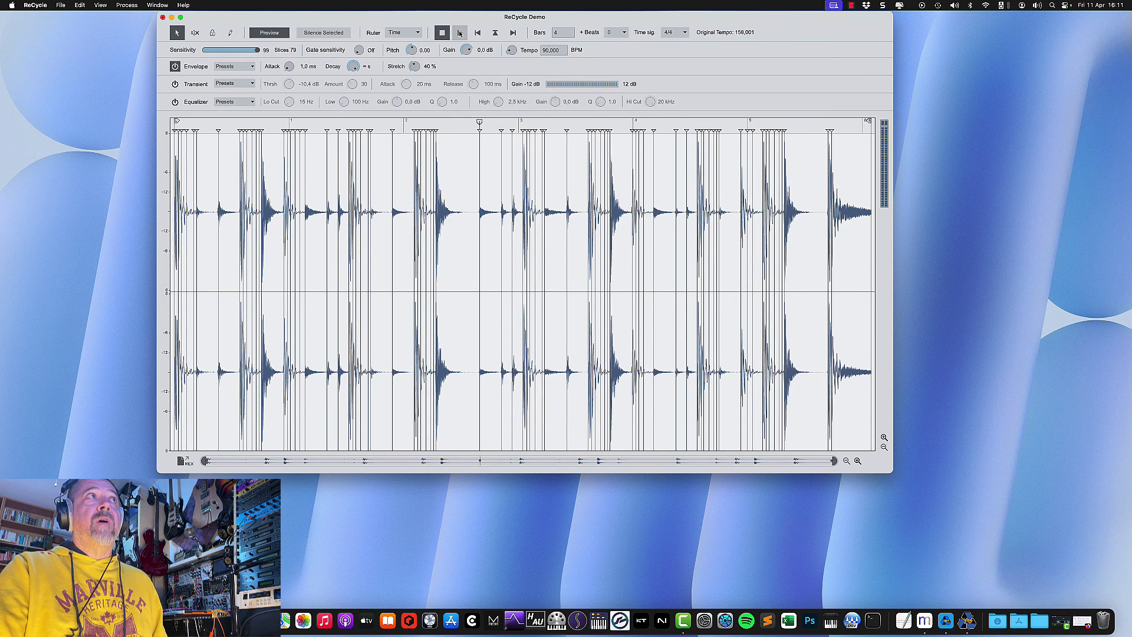
# Step: Audition the heavily sliced loop at 90 BPM, stop playback, and set the tempo to 150 BPM
pyautogui.click(459, 35)
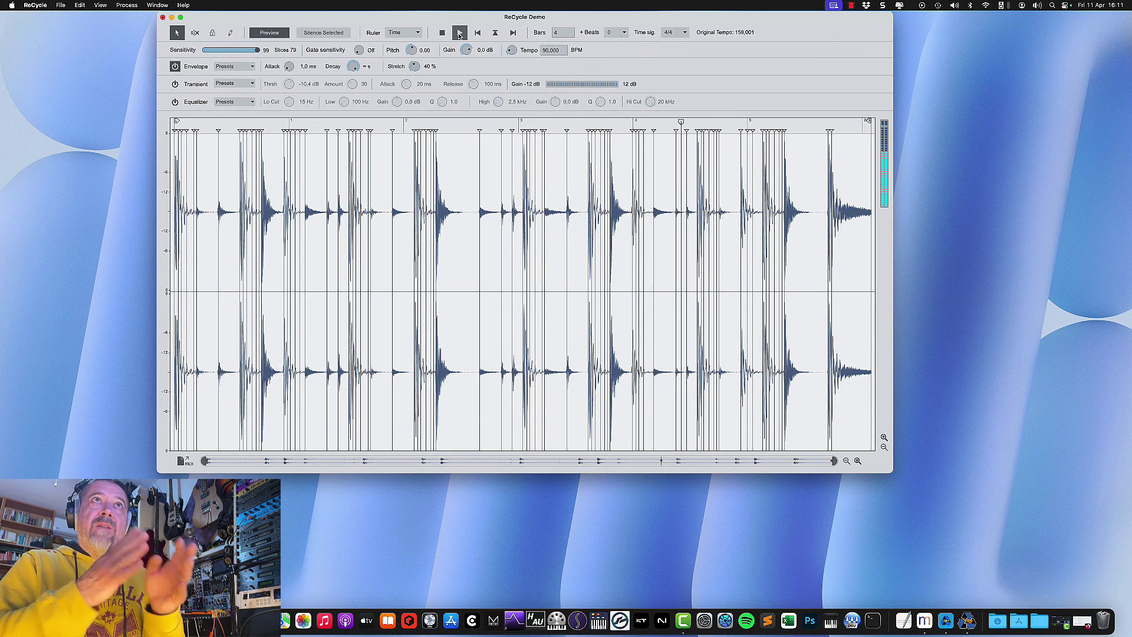
pyautogui.click(441, 32)
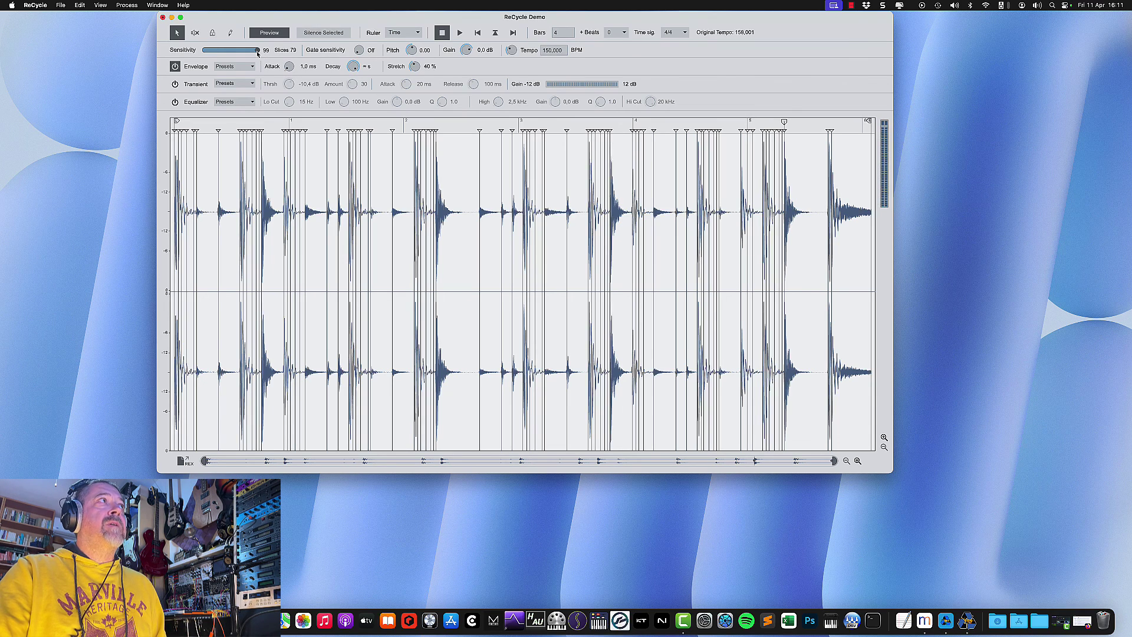
# Step: Lower the slicing sensitivity to 36 and audition the loop at 150 BPM, stopping playback after listening
pyautogui.moveTo(257, 53); pyautogui.dragTo(224, 55)
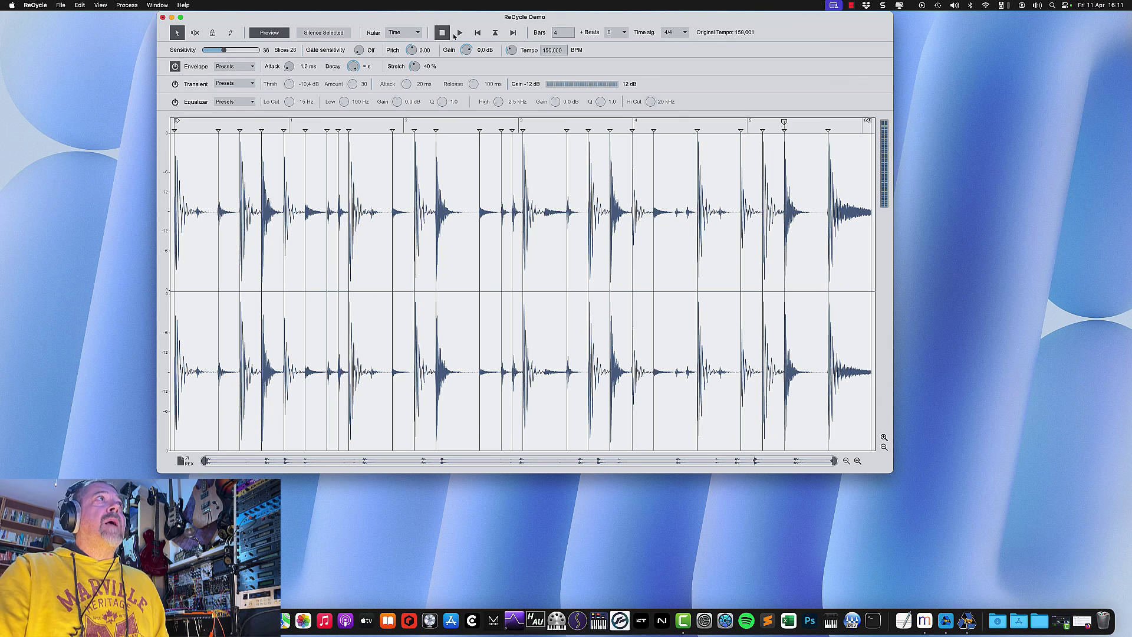
pyautogui.click(459, 34)
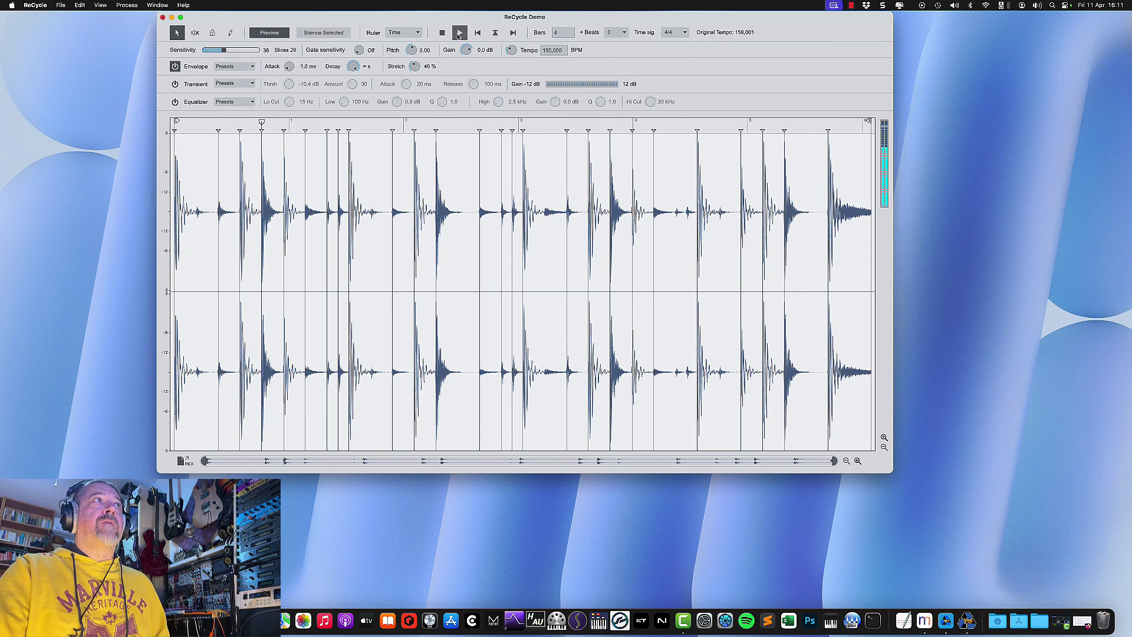
pyautogui.press('space')
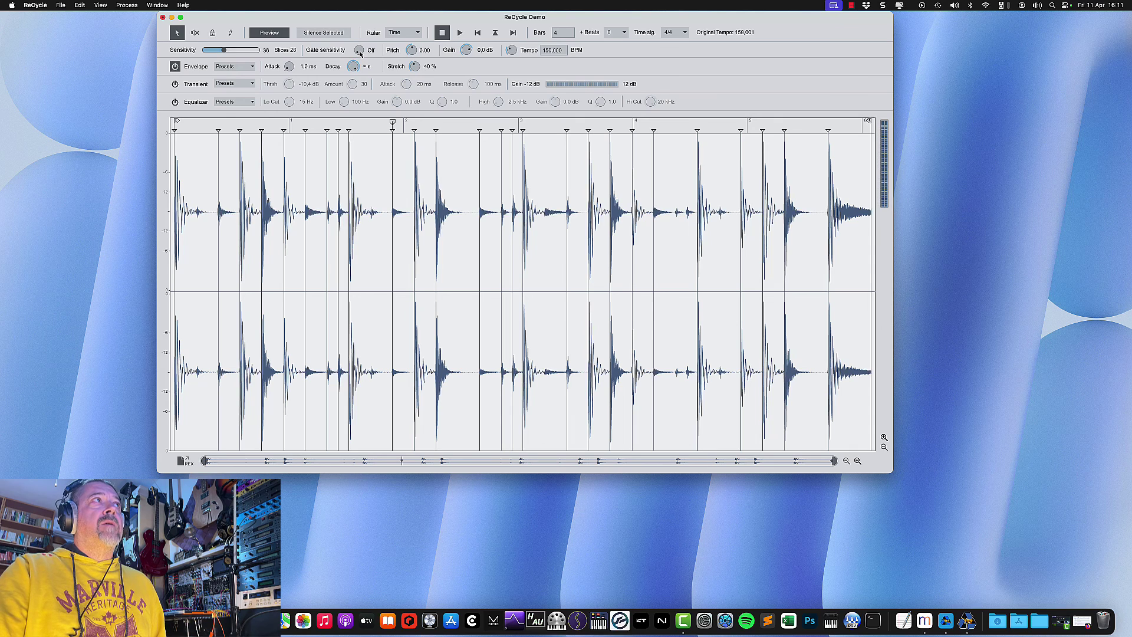
# Step: Raise the gate sensitivity to 69.7, play the loop, and sweep the gate between Off and 77.6 during playback
pyautogui.moveTo(360, 53); pyautogui.dragTo(357, 39)
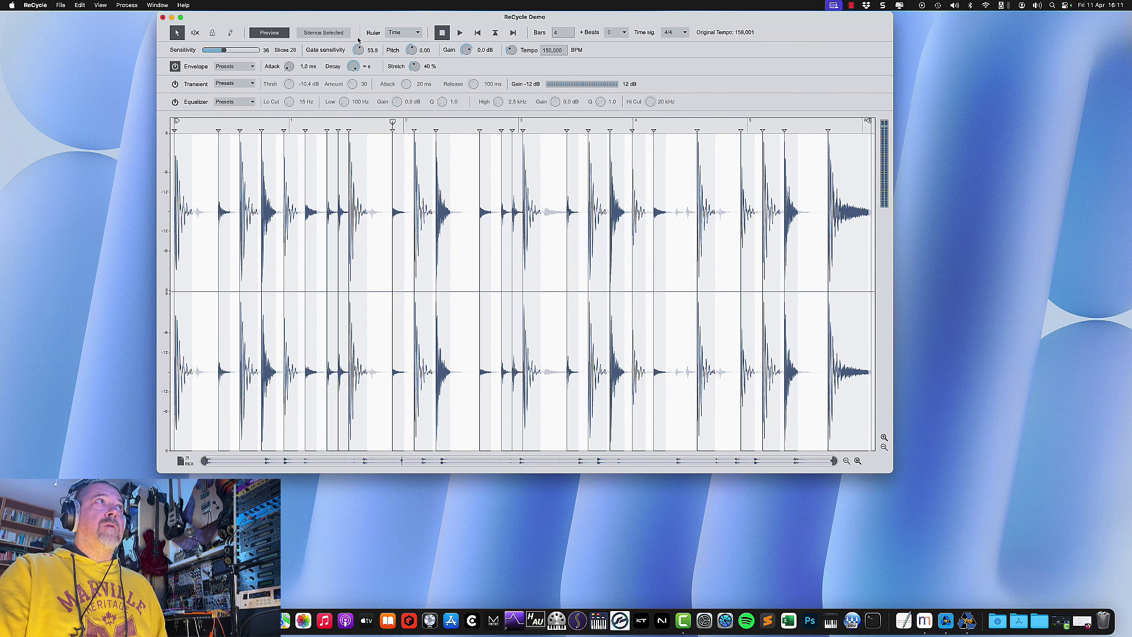
pyautogui.moveTo(358, 40); pyautogui.dragTo(372, 35)
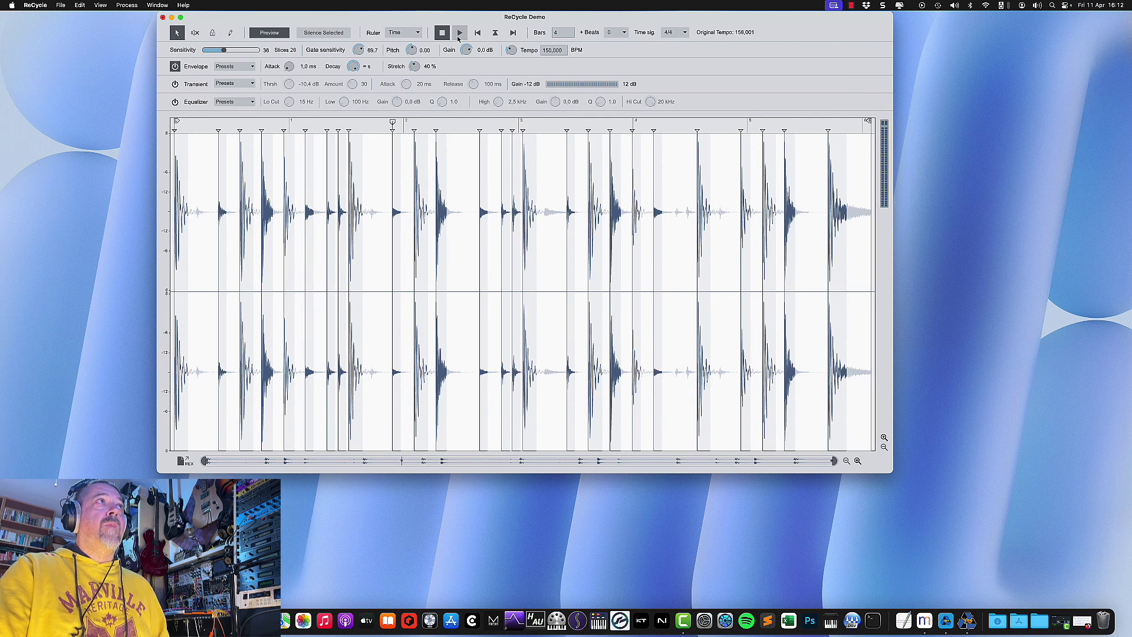
pyautogui.press('space')
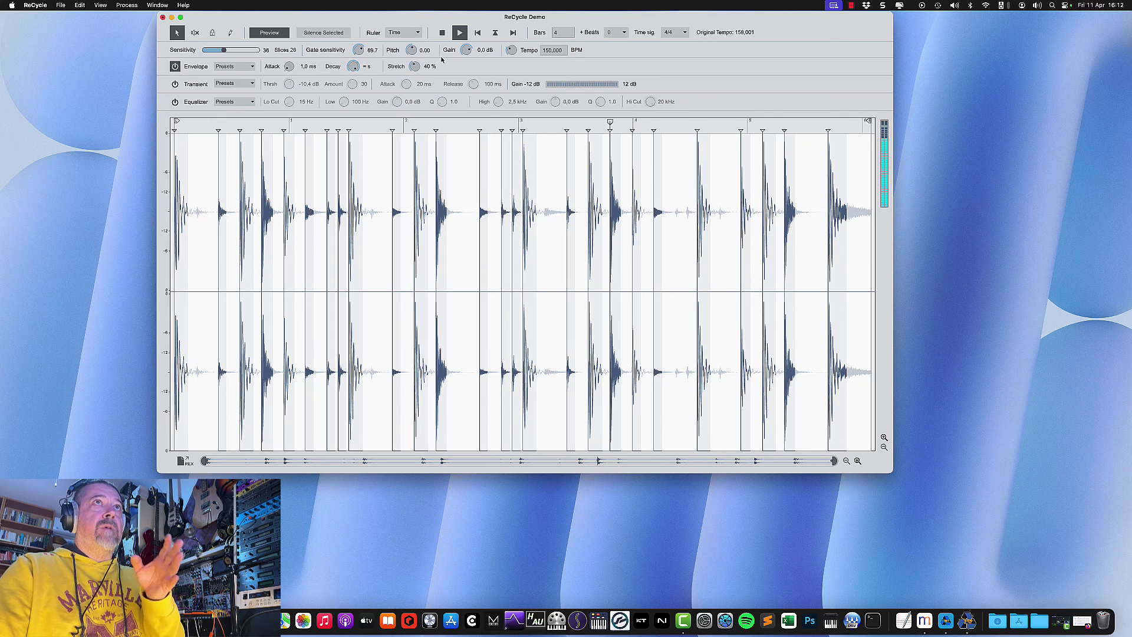
pyautogui.moveTo(358, 50); pyautogui.dragTo(361, 107)
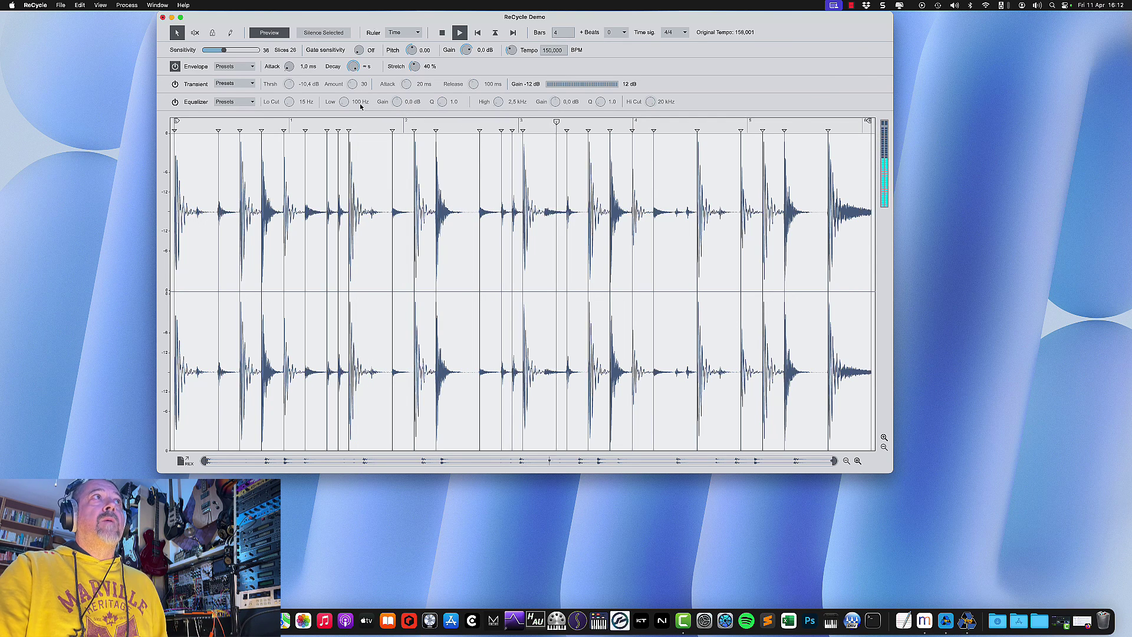
pyautogui.moveTo(356, 82); pyautogui.dragTo(355, 67)
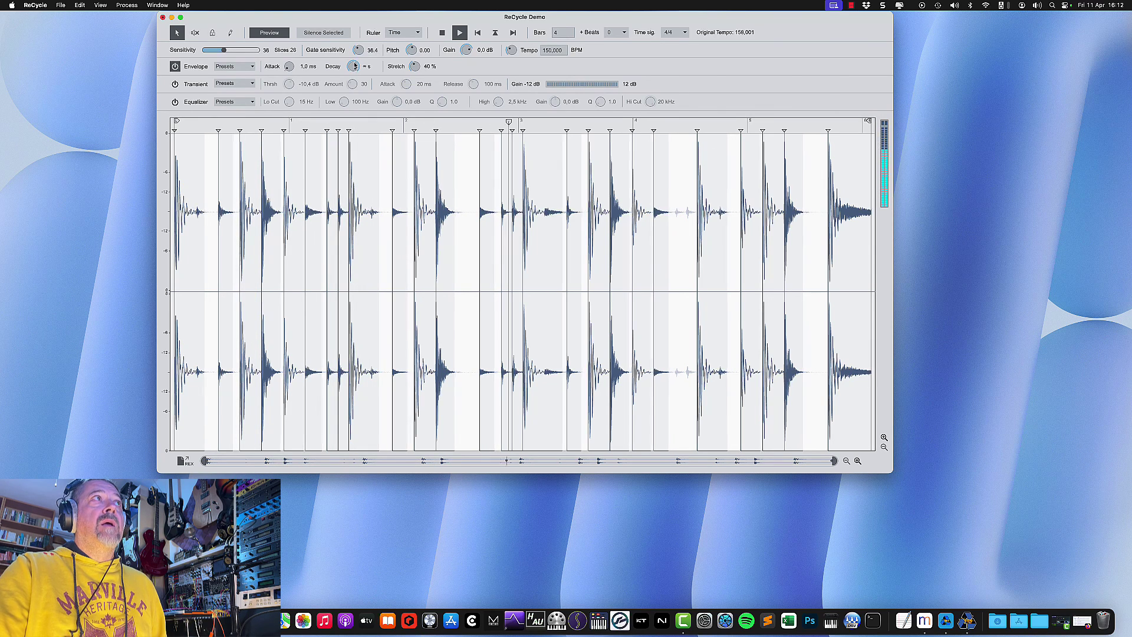
pyautogui.moveTo(359, 51); pyautogui.dragTo(362, 53)
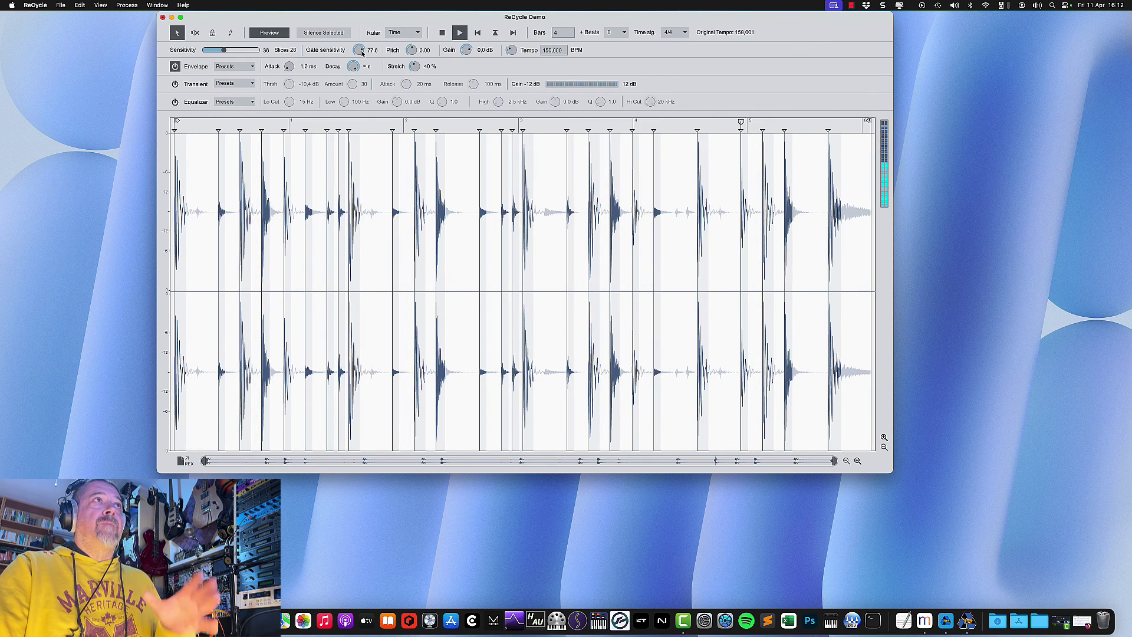
# Step: Turn the gate sensitivity off, set the loop's pitch to -0.48 and gain to -1.2 dB, and stop playback
pyautogui.moveTo(362, 53); pyautogui.dragTo(412, 50)
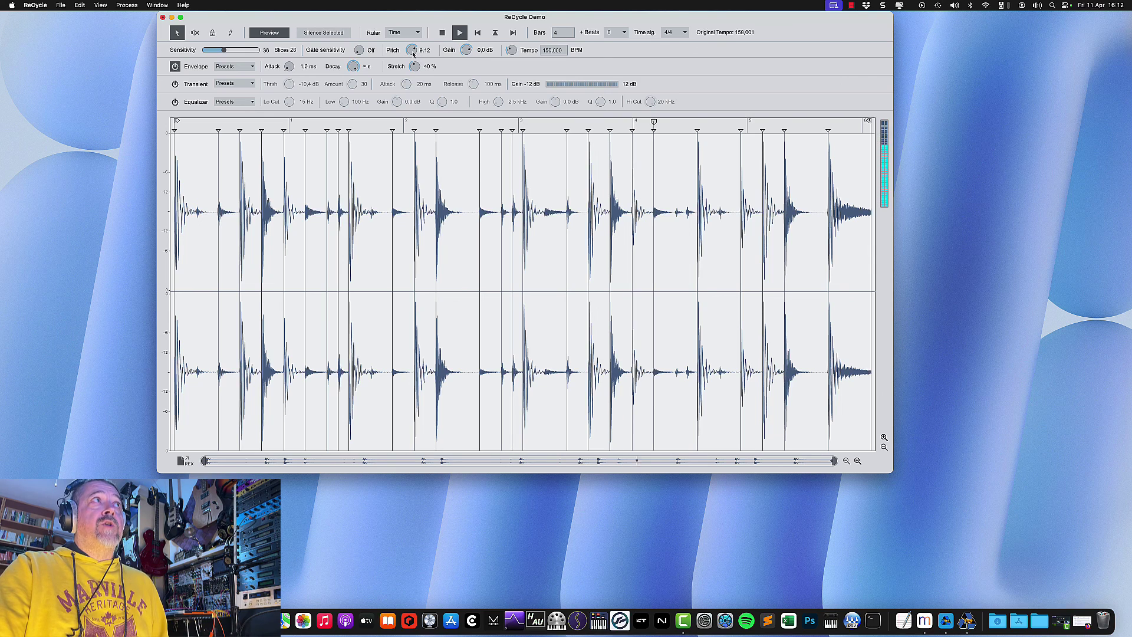
pyautogui.moveTo(411, 58)
pyautogui.mouseDown()
pyautogui.moveTo(467, 49)
pyautogui.moveTo(412, 49)
pyautogui.mouseUp()
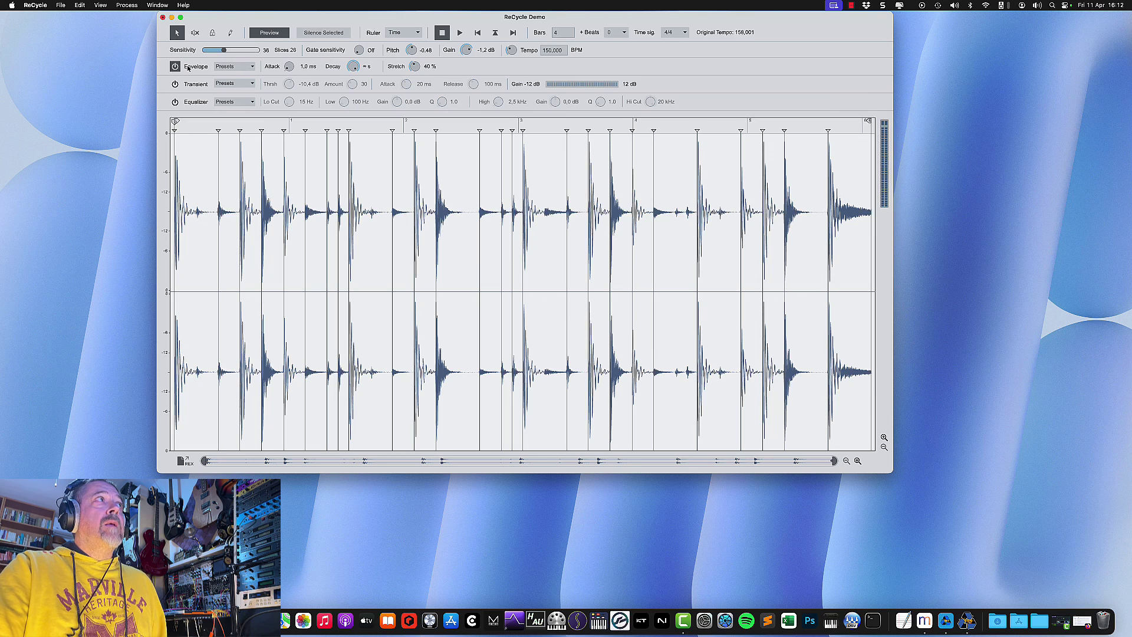
# Step: Audition the loop with the Fake Backwards envelope preset and with the Even Tighter preset
pyautogui.click(252, 68)
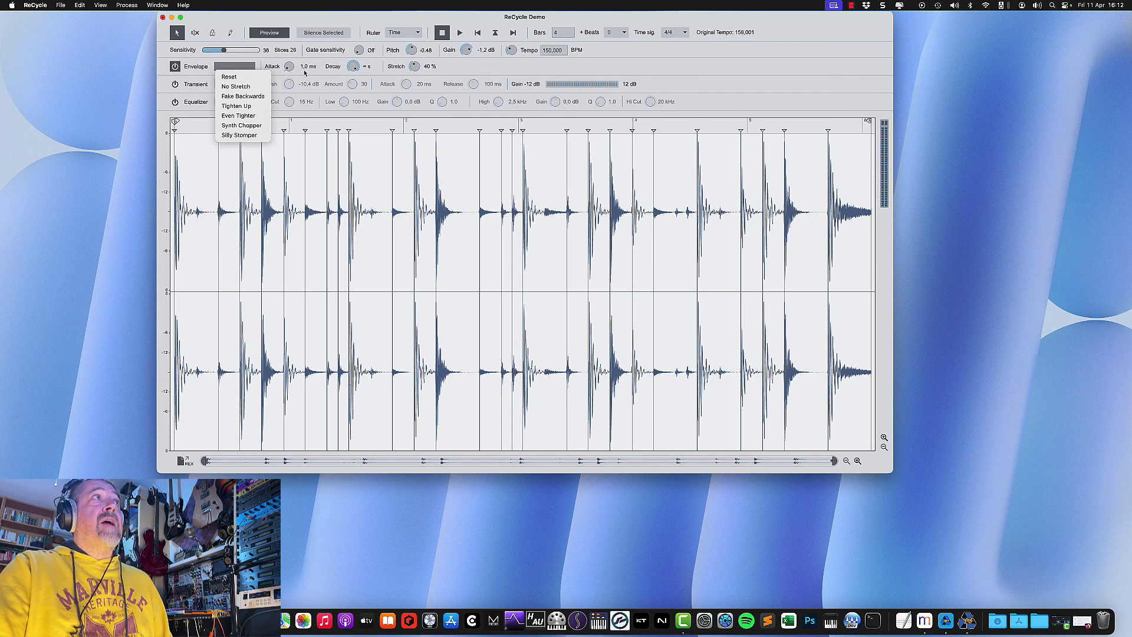
pyautogui.click(249, 97)
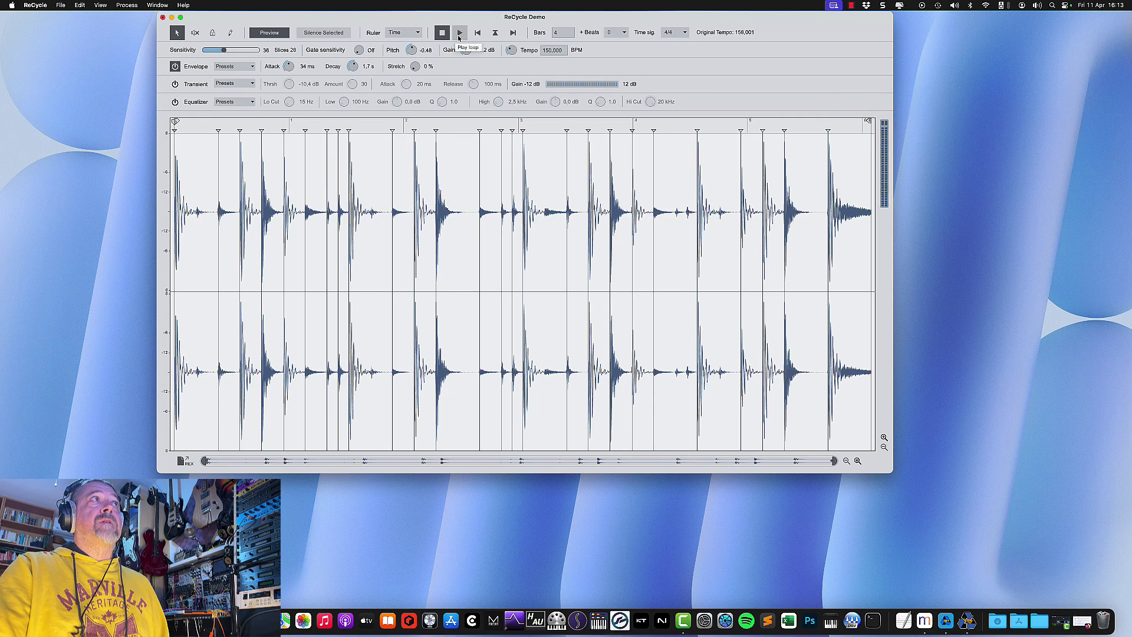
pyautogui.click(459, 33)
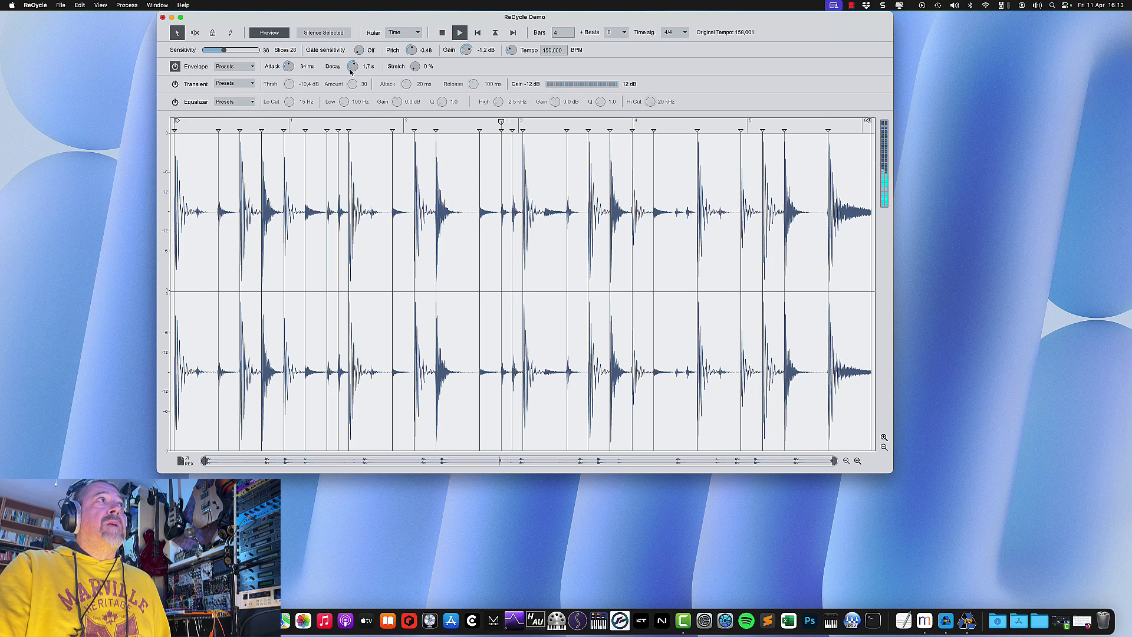
pyautogui.click(253, 66)
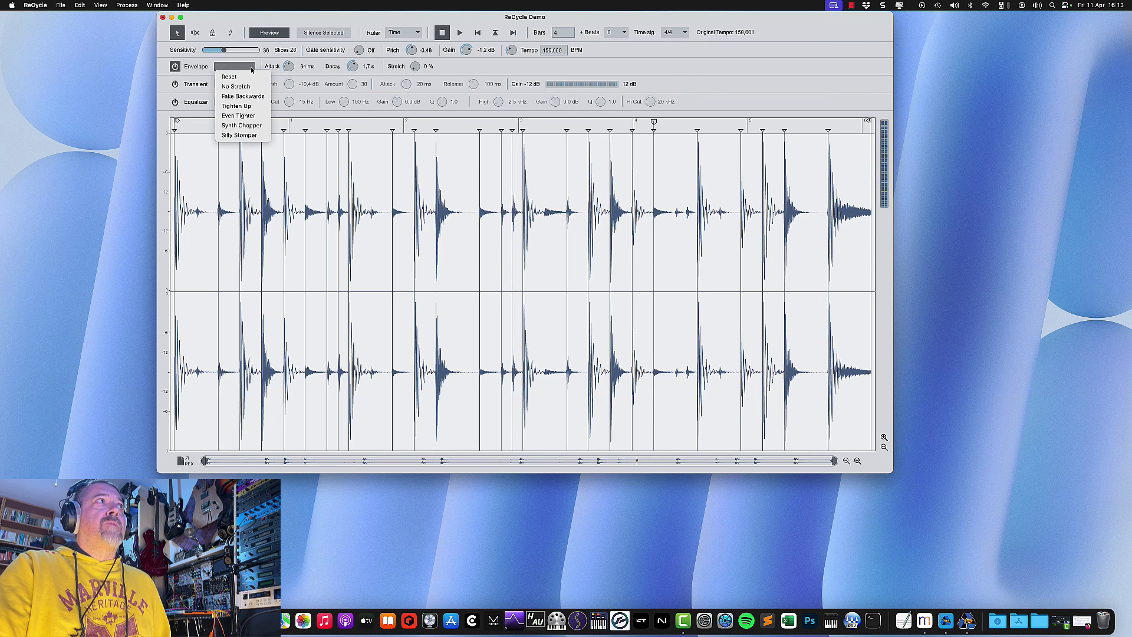
pyautogui.click(236, 116)
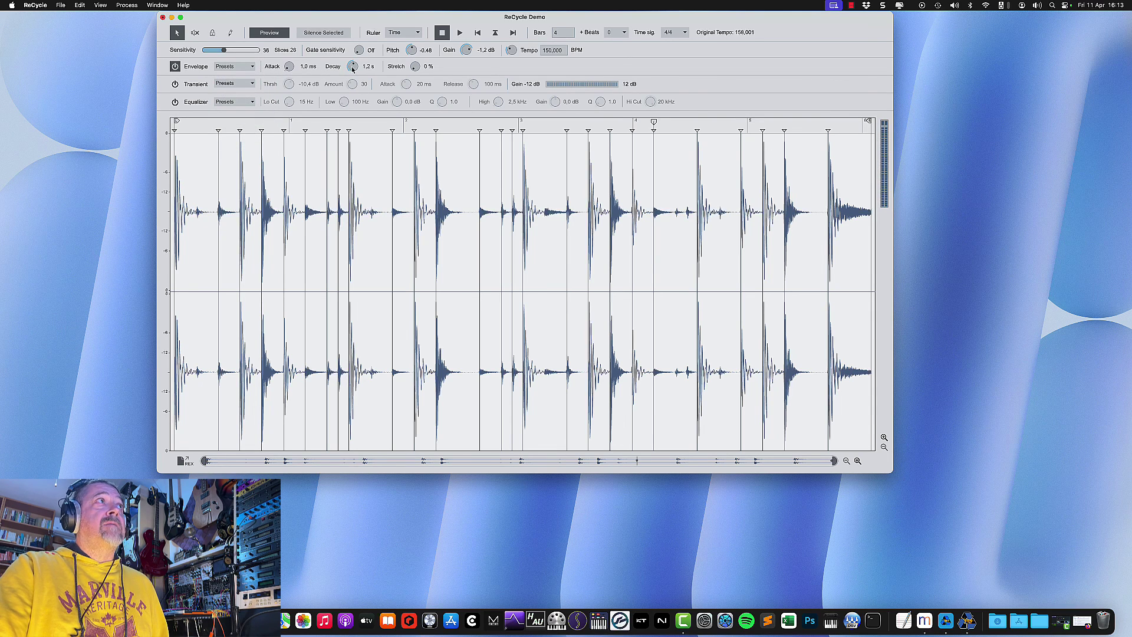
pyautogui.click(459, 34)
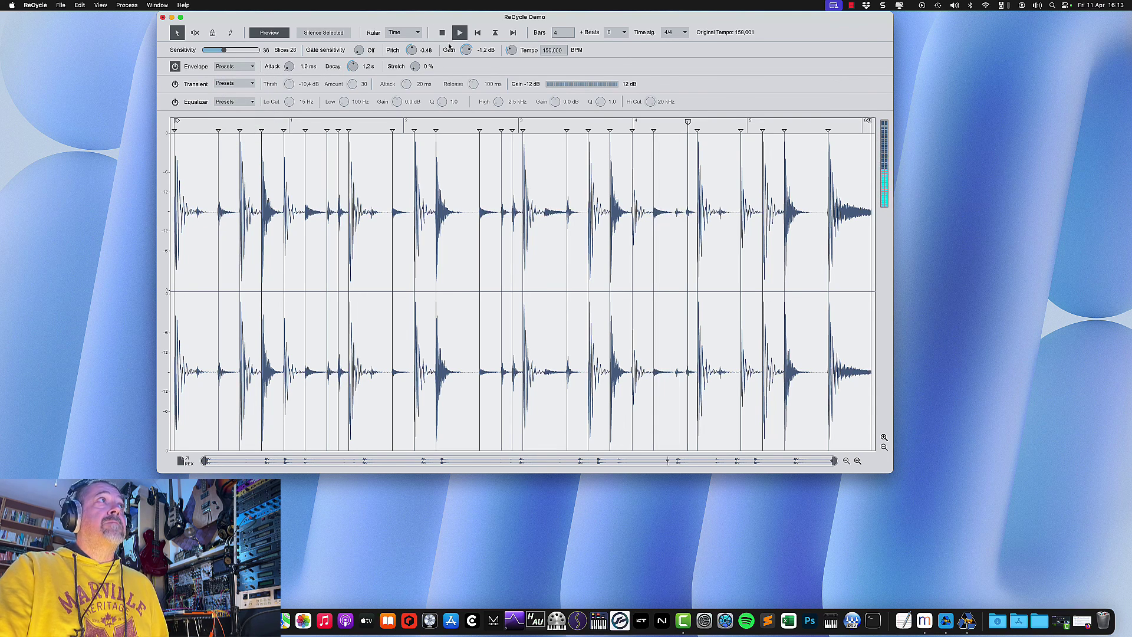
# Step: Apply the Synth Chopper envelope preset and adjust it to 0 ms attack, 1.3 s decay and 12 % stretch during playback
pyautogui.click(253, 68)
pyautogui.click(239, 125)
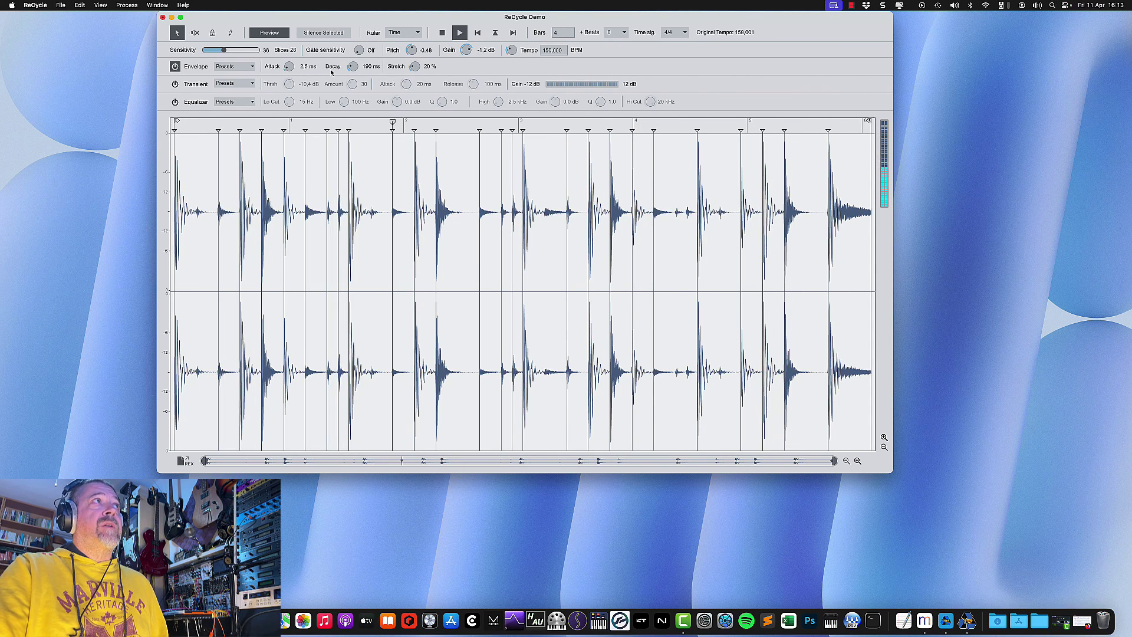
pyautogui.moveTo(290, 69); pyautogui.dragTo(349, 70)
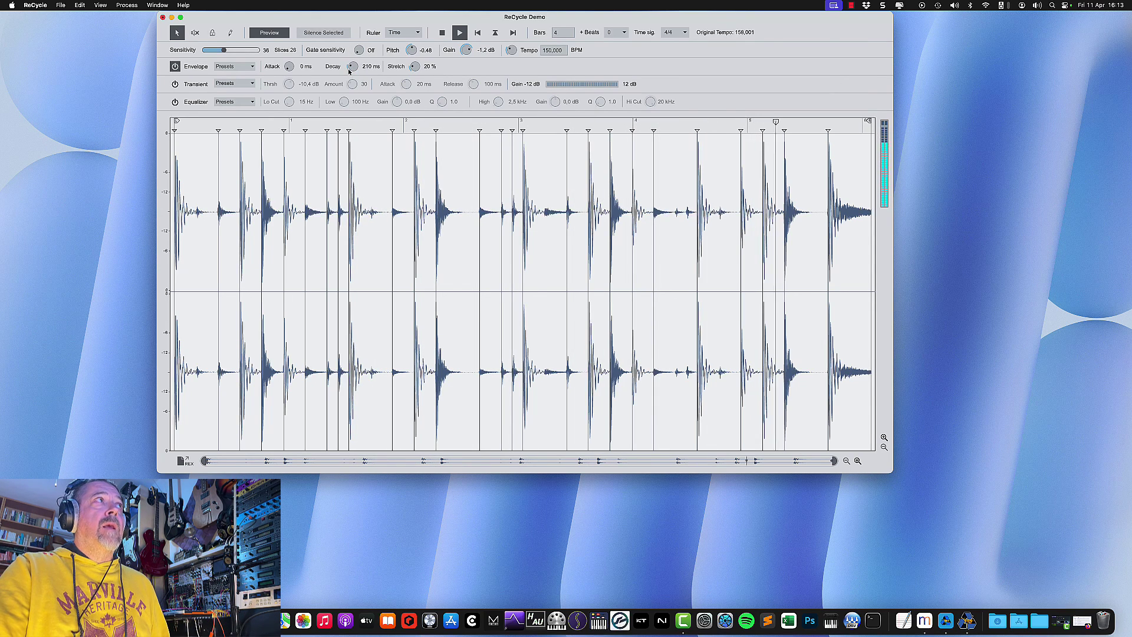
pyautogui.scroll(5, 352, 69)
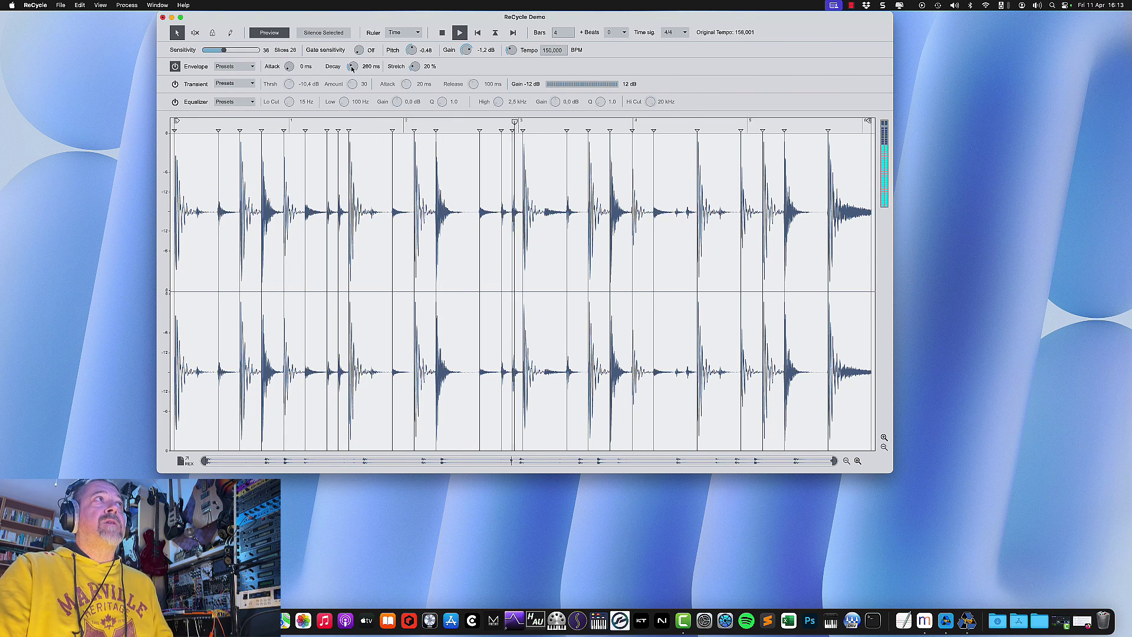
pyautogui.moveTo(416, 70); pyautogui.dragTo(417, 59)
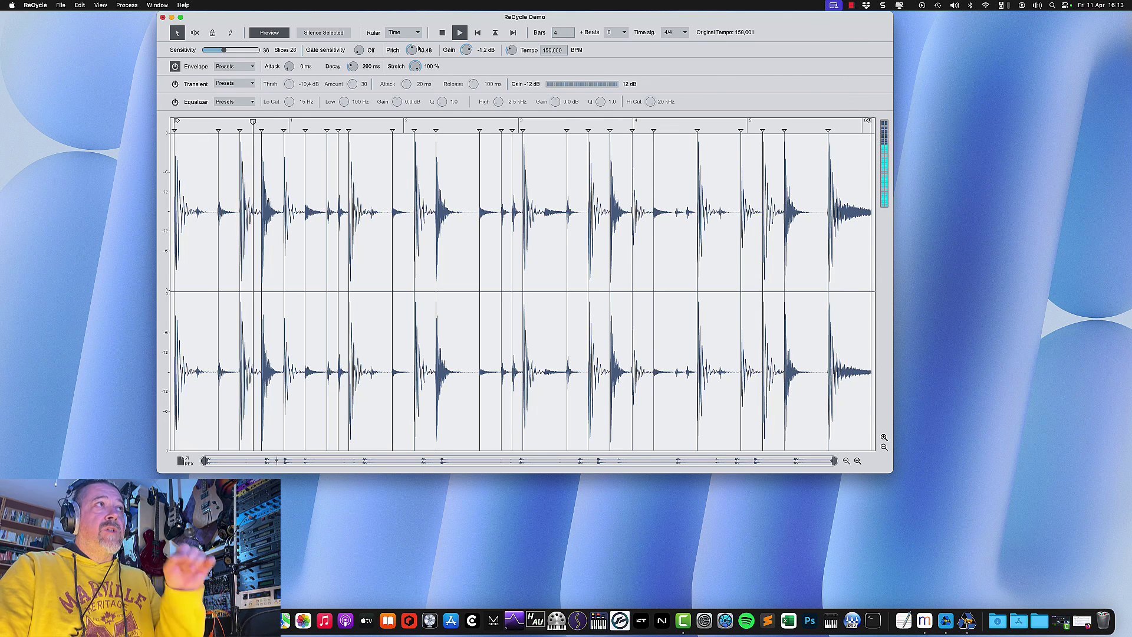
pyautogui.moveTo(416, 63); pyautogui.dragTo(352, 61)
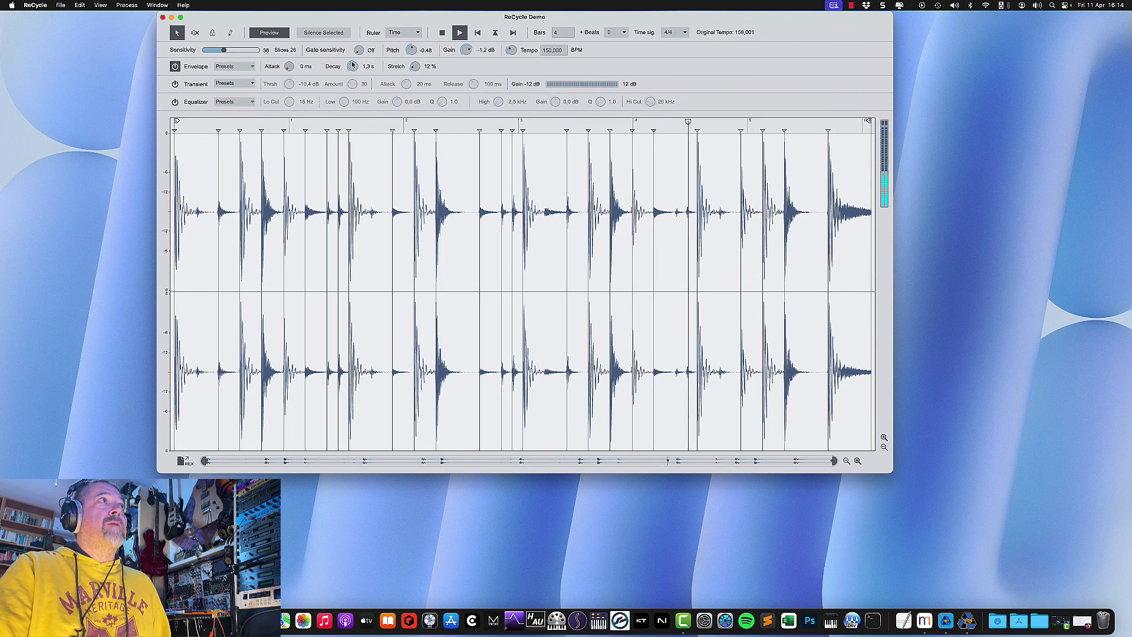
# Step: Turn off the envelope, stop playback, and enable the transient processor with a -12.0 dB threshold and an amount of 24
pyautogui.click(174, 67)
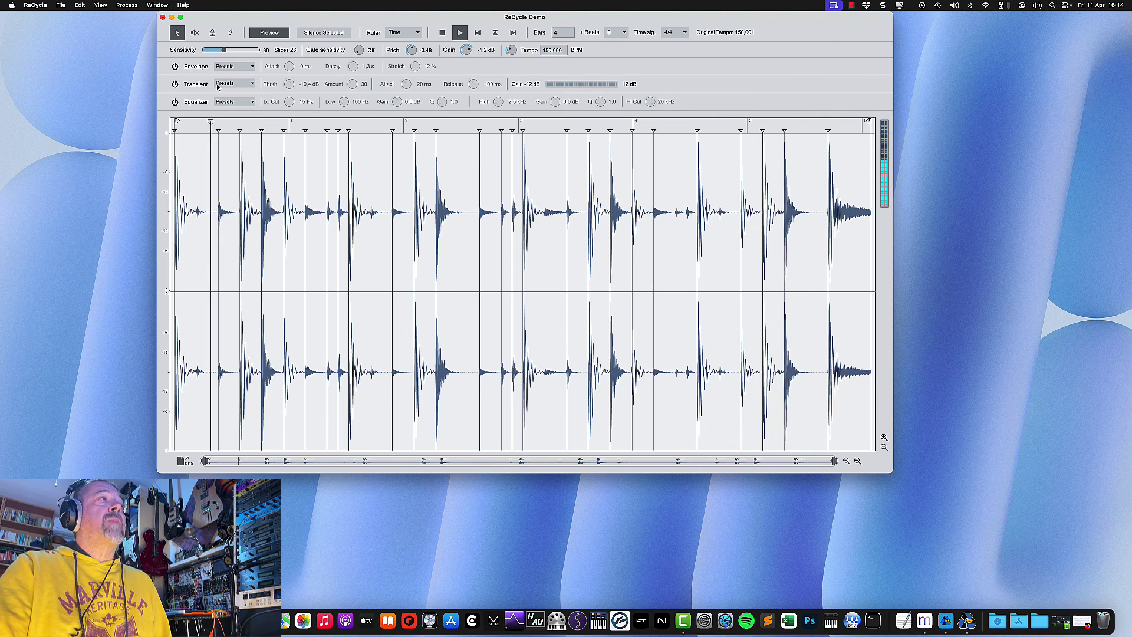
pyautogui.click(460, 34)
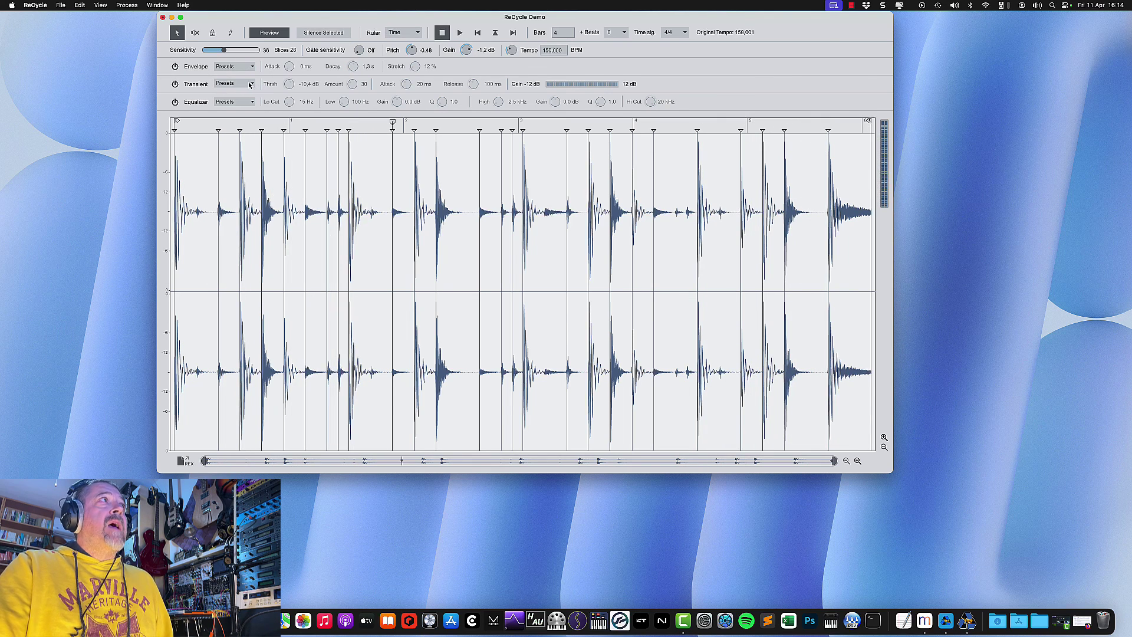
pyautogui.click(174, 85)
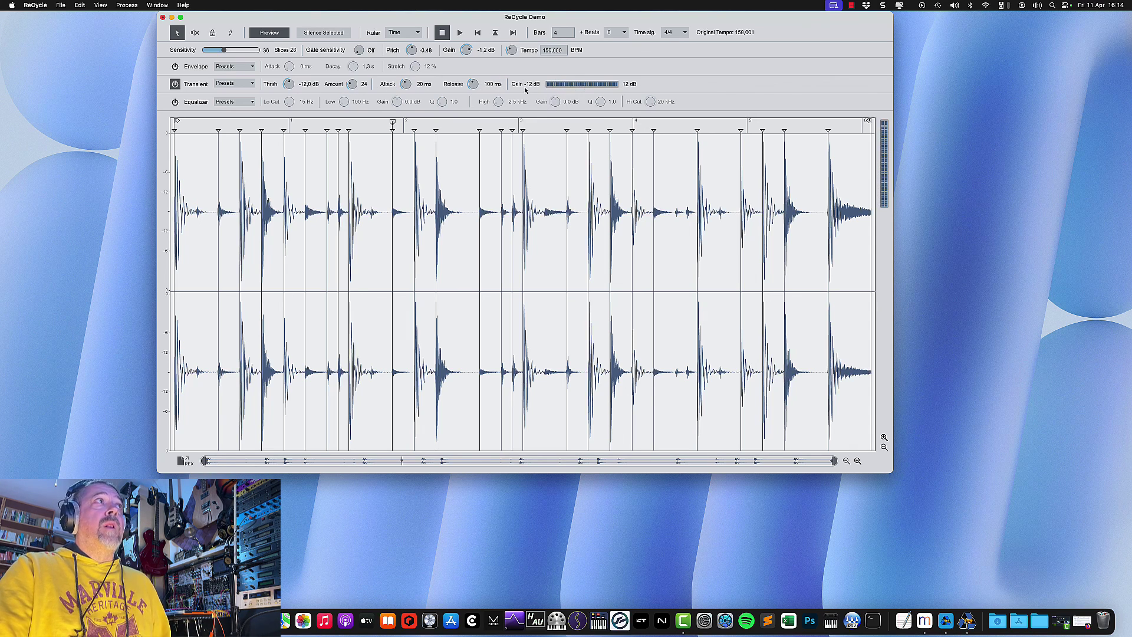
# Step: Audition the loop with the Hard Attack transient preset and with the Chop the Peaks preset
pyautogui.click(236, 83)
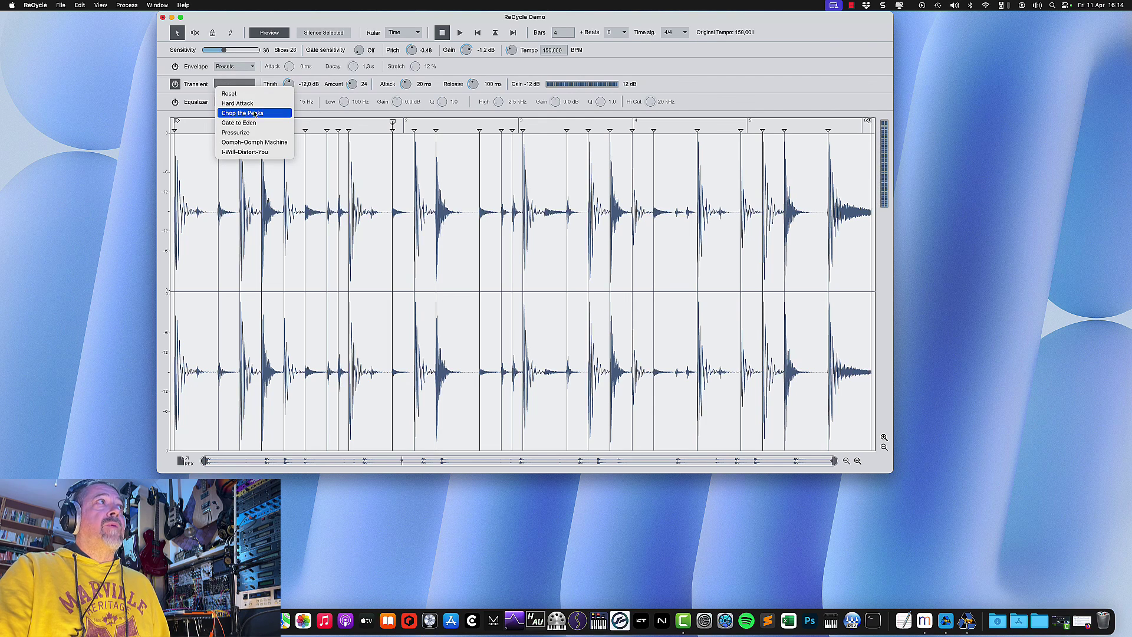
pyautogui.click(248, 104)
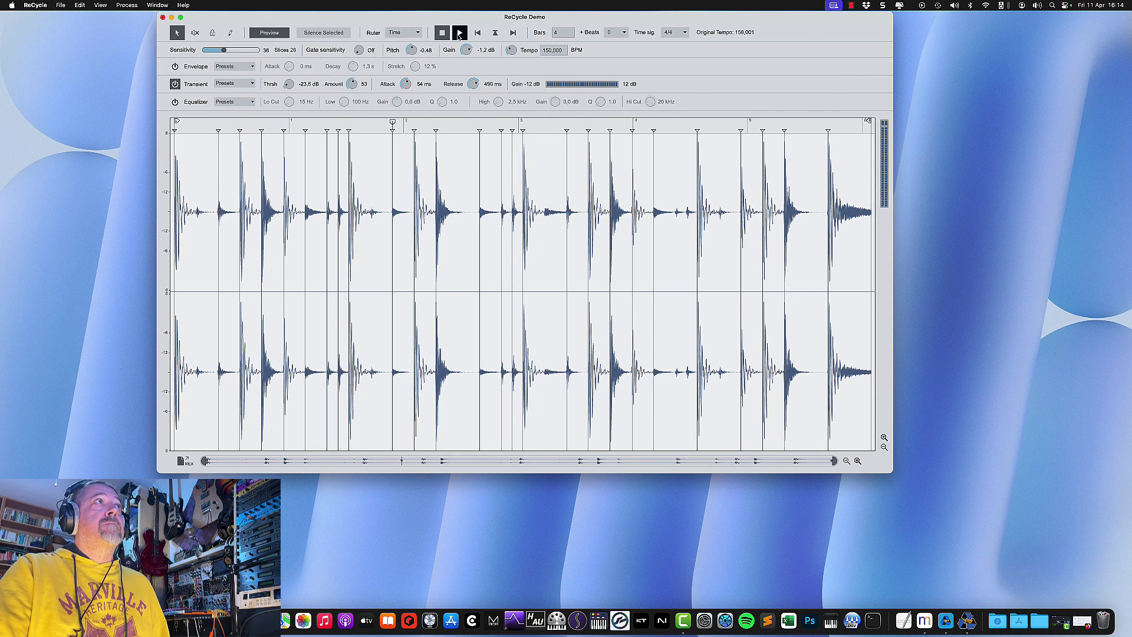
pyautogui.click(460, 34)
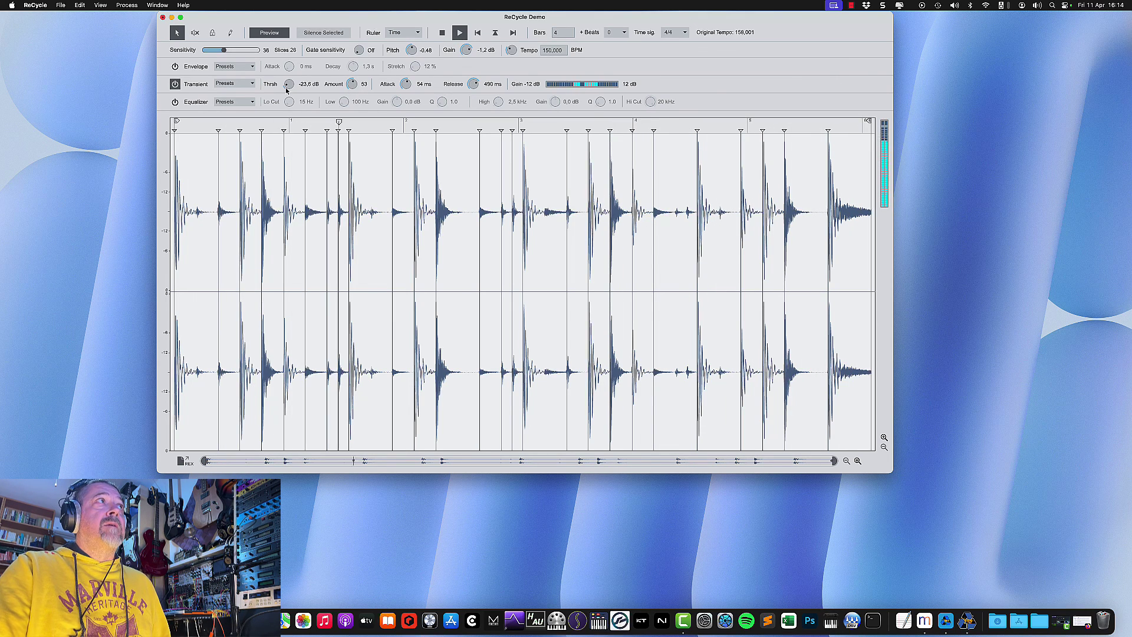
pyautogui.click(251, 84)
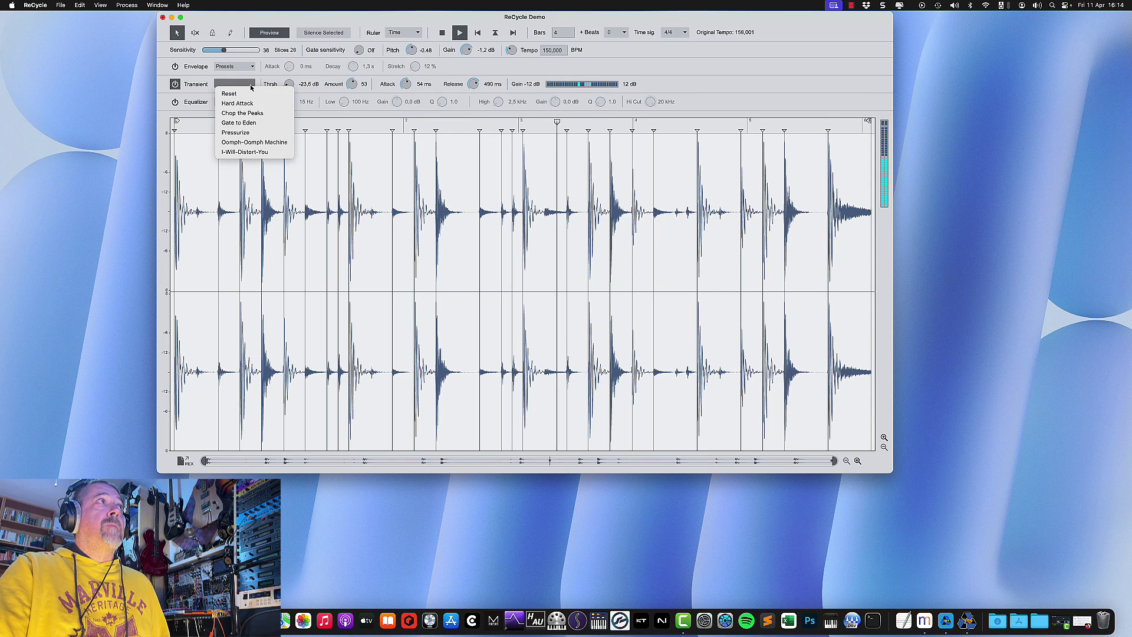
pyautogui.click(263, 114)
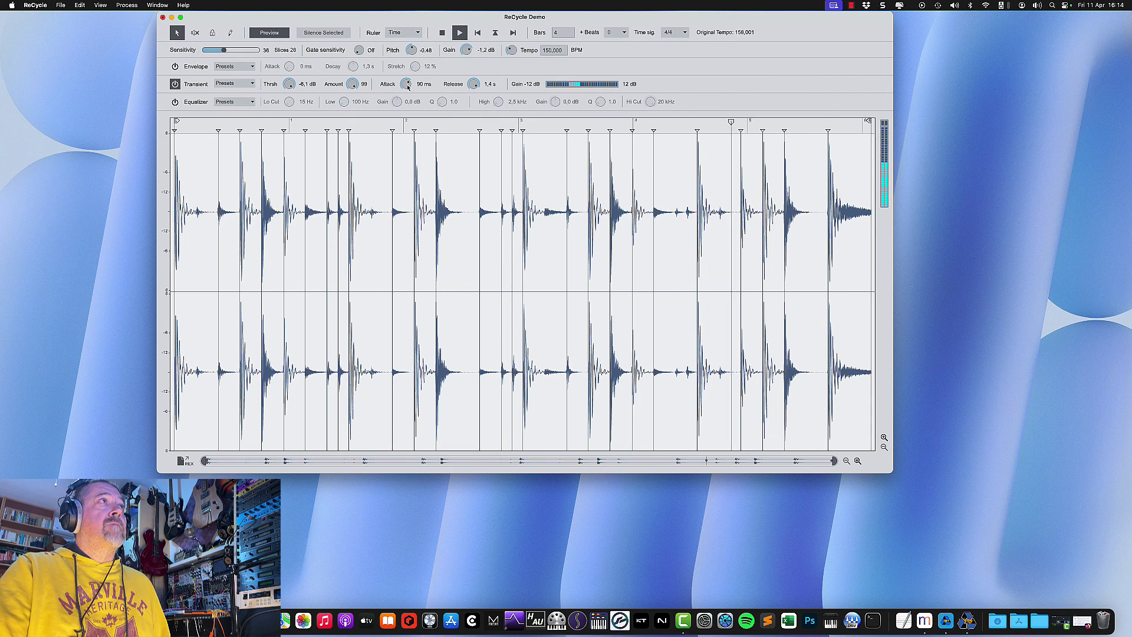
# Step: Apply the Oomph-Oomph Machine transient preset, lower its threshold to -17.3 dB while listening, and stop playback
pyautogui.click(251, 83)
pyautogui.click(259, 142)
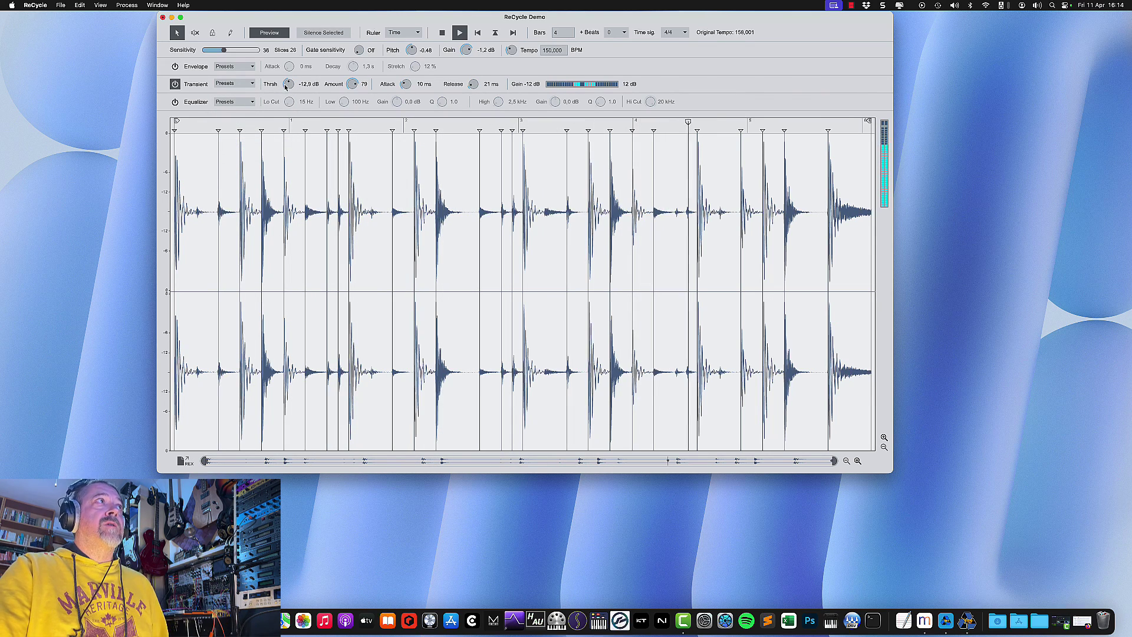
pyautogui.scroll(-4, 288, 84)
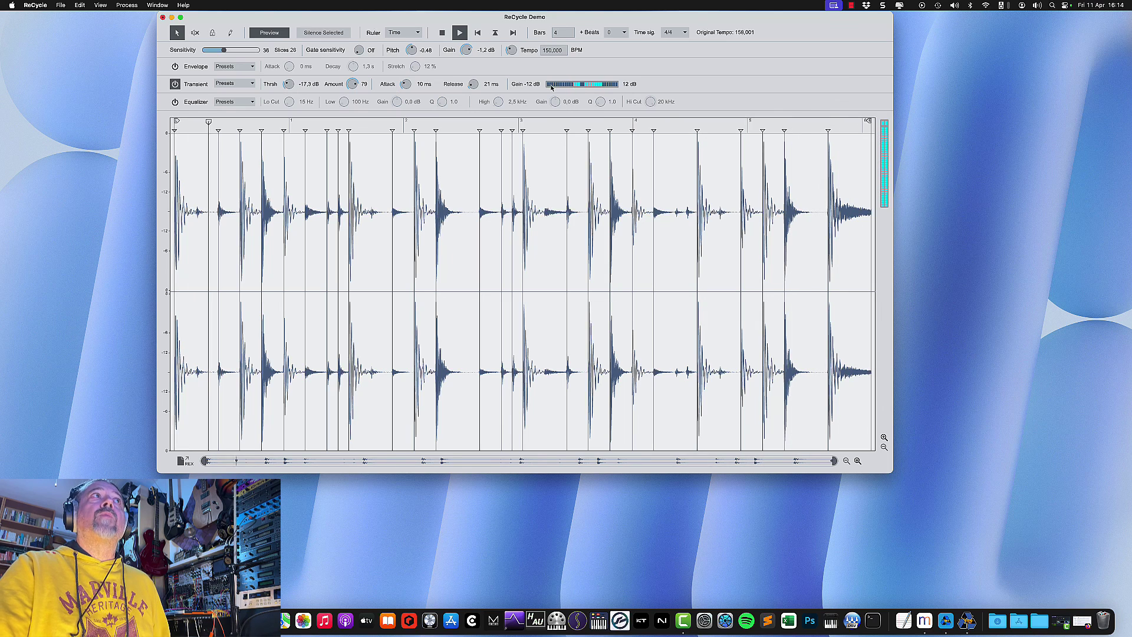
pyautogui.click(443, 36)
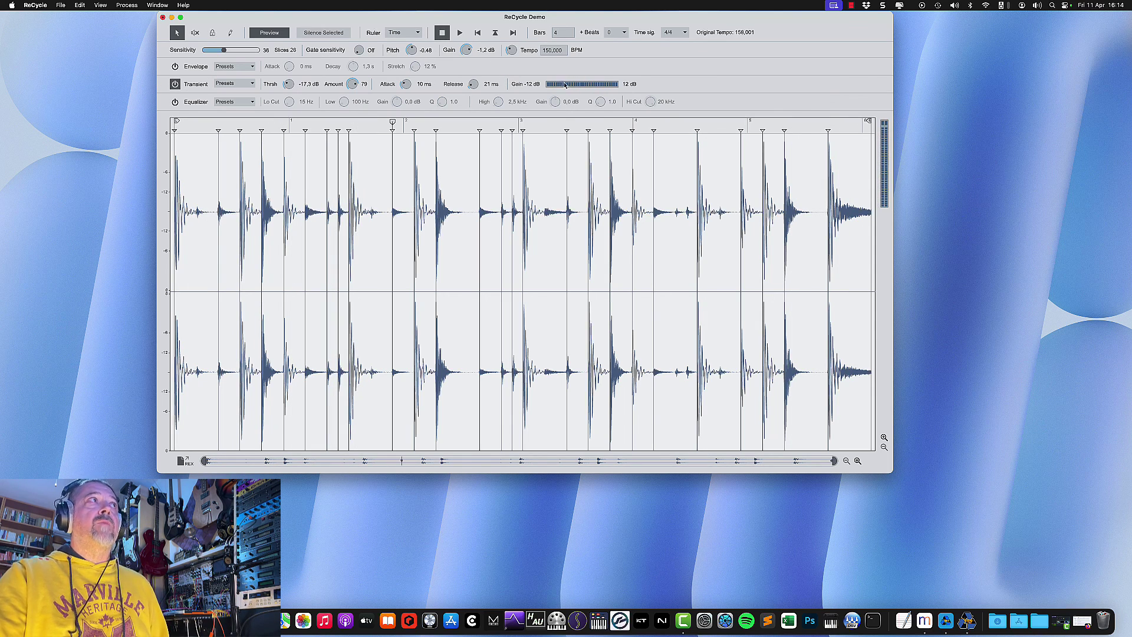
# Step: Turn off the transient processor, enable the equalizer, and set Lo Cut to 15 Hz and Hi Cut to 17 kHz during playback
pyautogui.click(175, 85)
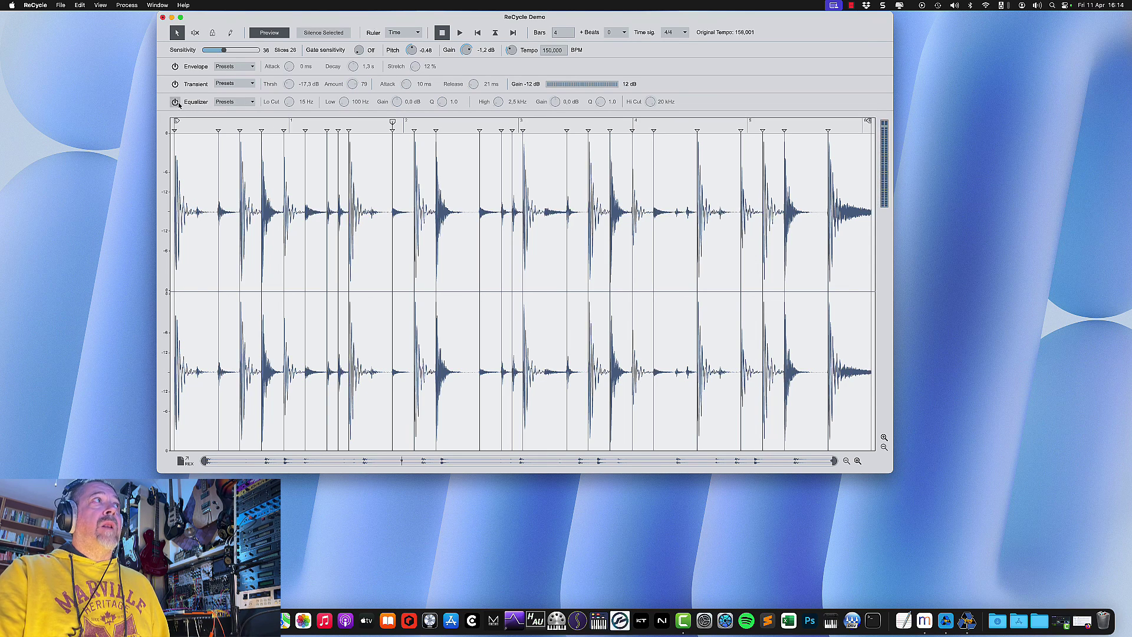
pyautogui.click(176, 103)
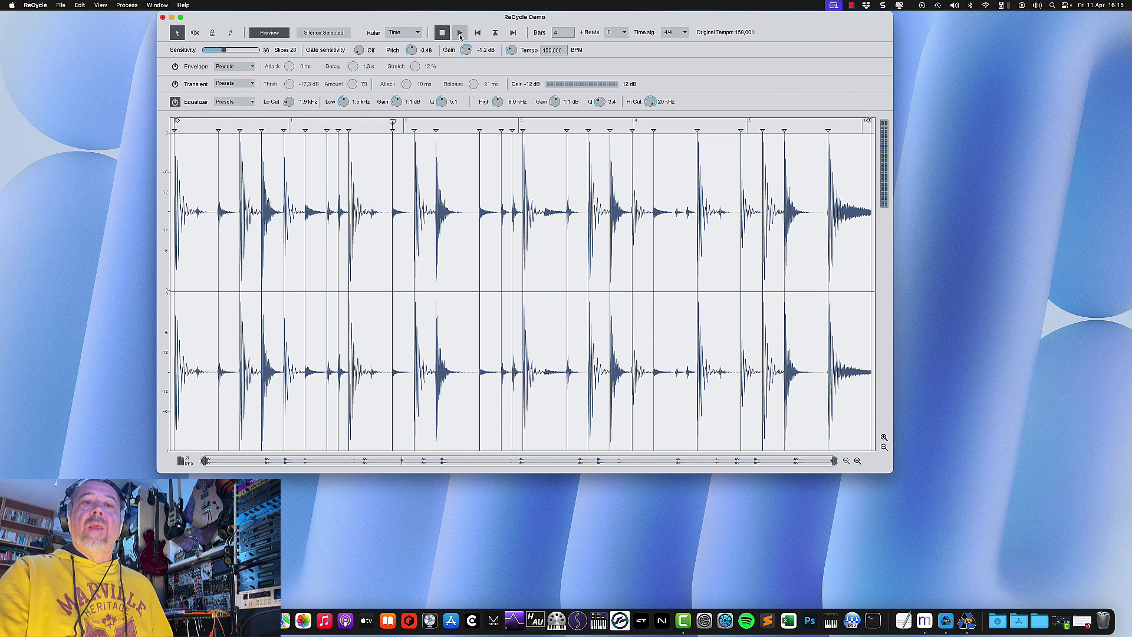
pyautogui.click(460, 34)
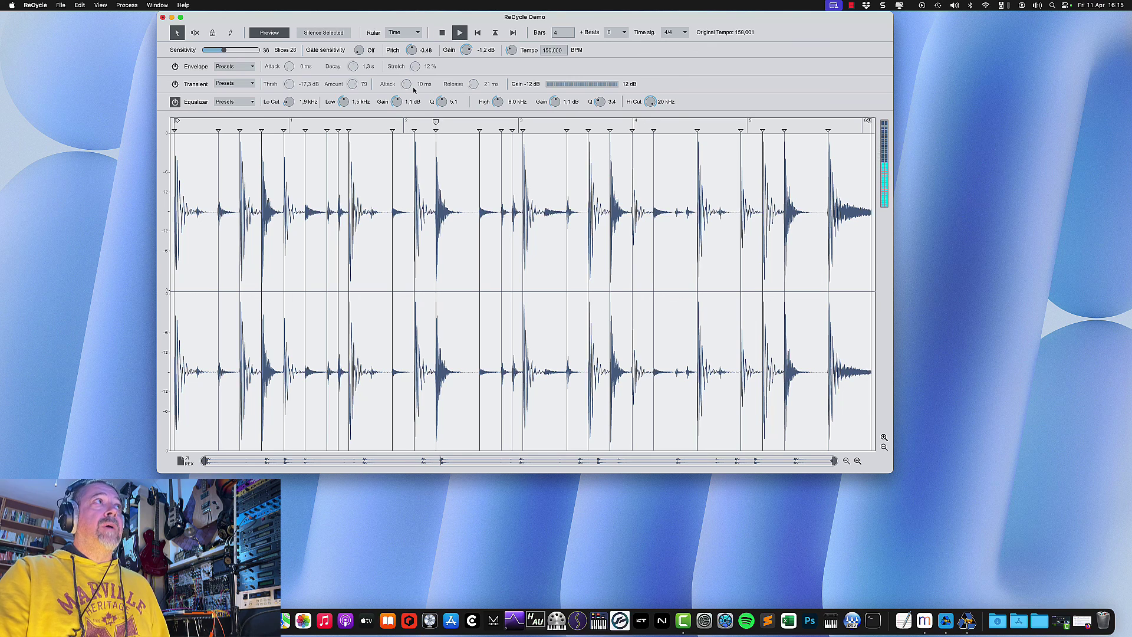
pyautogui.moveTo(288, 101); pyautogui.dragTo(286, 107)
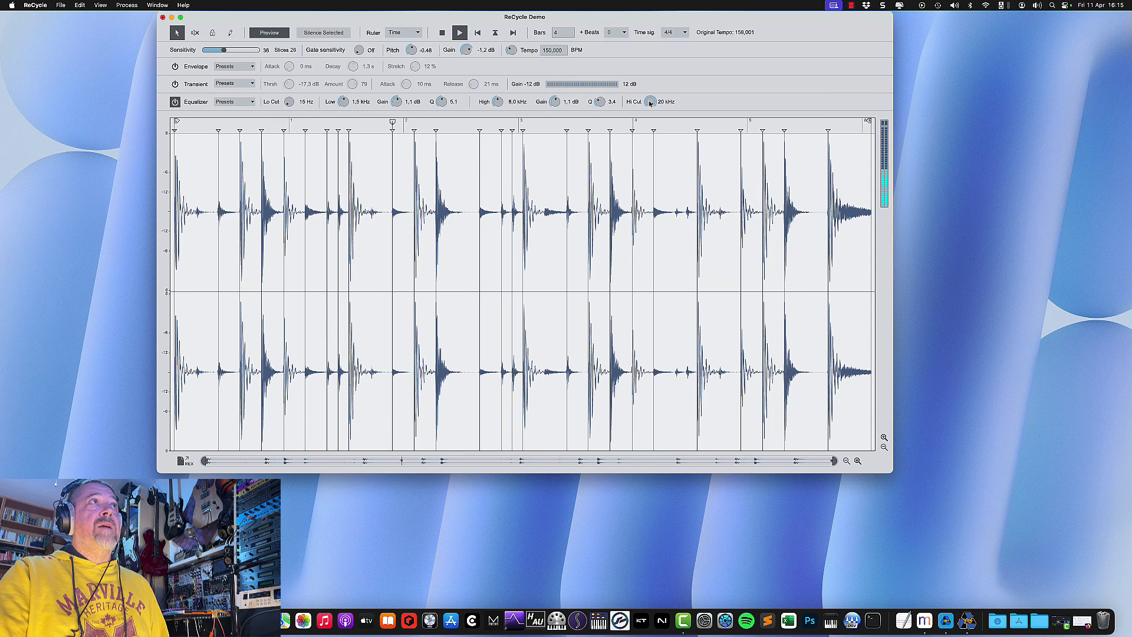
pyautogui.moveTo(650, 103)
pyautogui.mouseDown()
pyautogui.moveTo(639, 132)
pyautogui.moveTo(640, 106)
pyautogui.mouseUp()
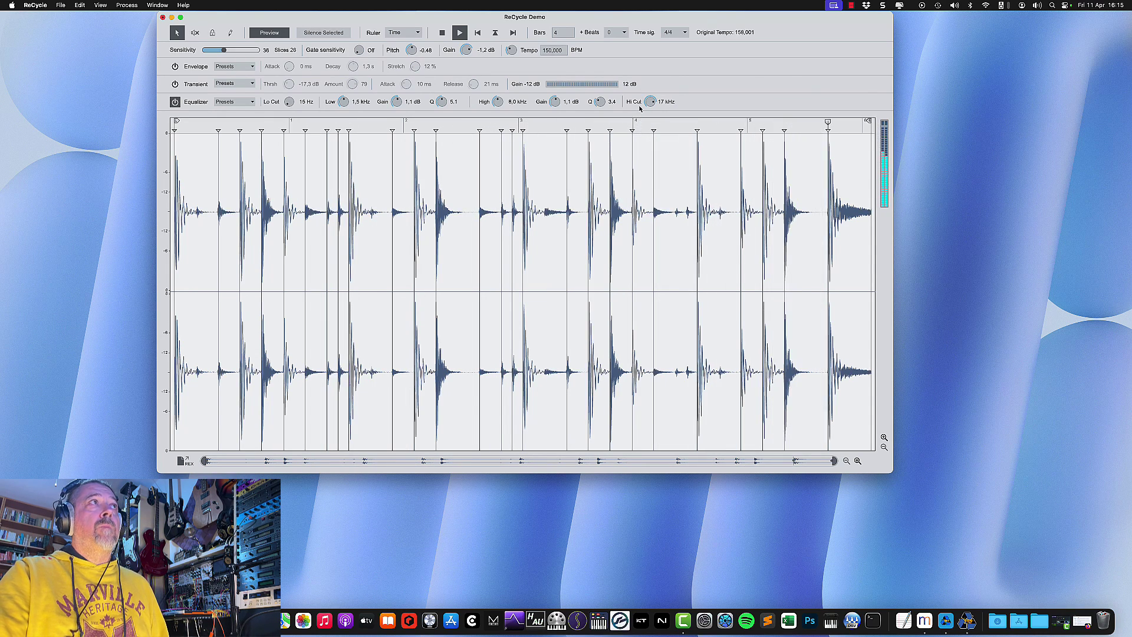
# Step: Set the equalizer's low band to 88 Hz with a gain of -1.2 dB and a Q of 7.0
pyautogui.moveTo(344, 103)
pyautogui.mouseDown()
pyautogui.moveTo(400, 99)
pyautogui.moveTo(341, 115)
pyautogui.mouseUp()
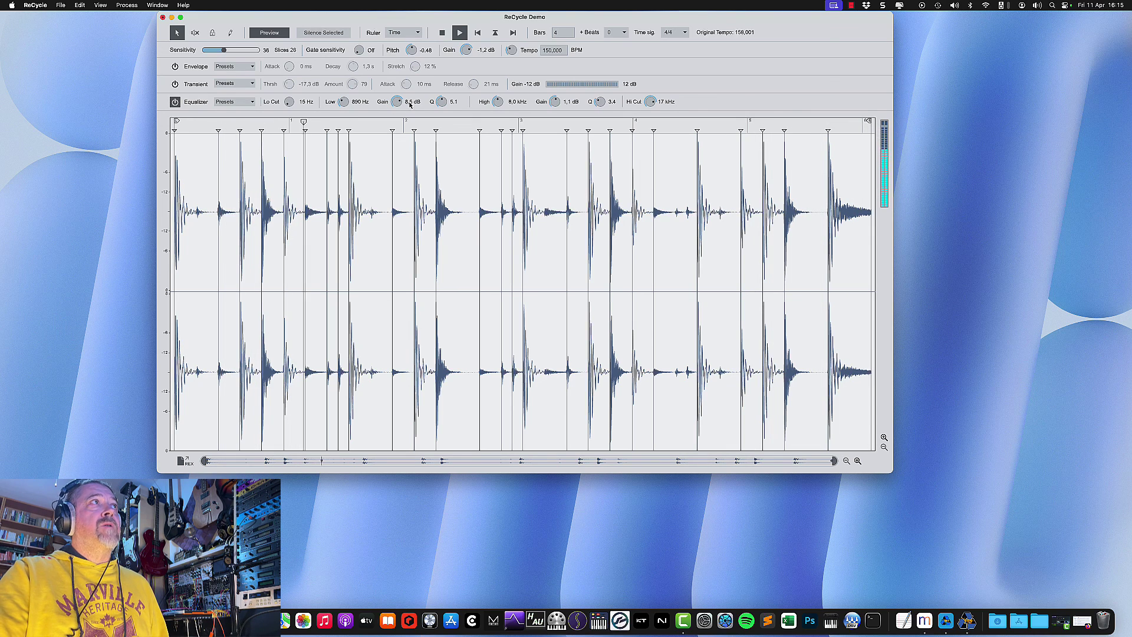
pyautogui.moveTo(442, 104); pyautogui.dragTo(343, 115)
pyautogui.scroll(-5, 415, 105)
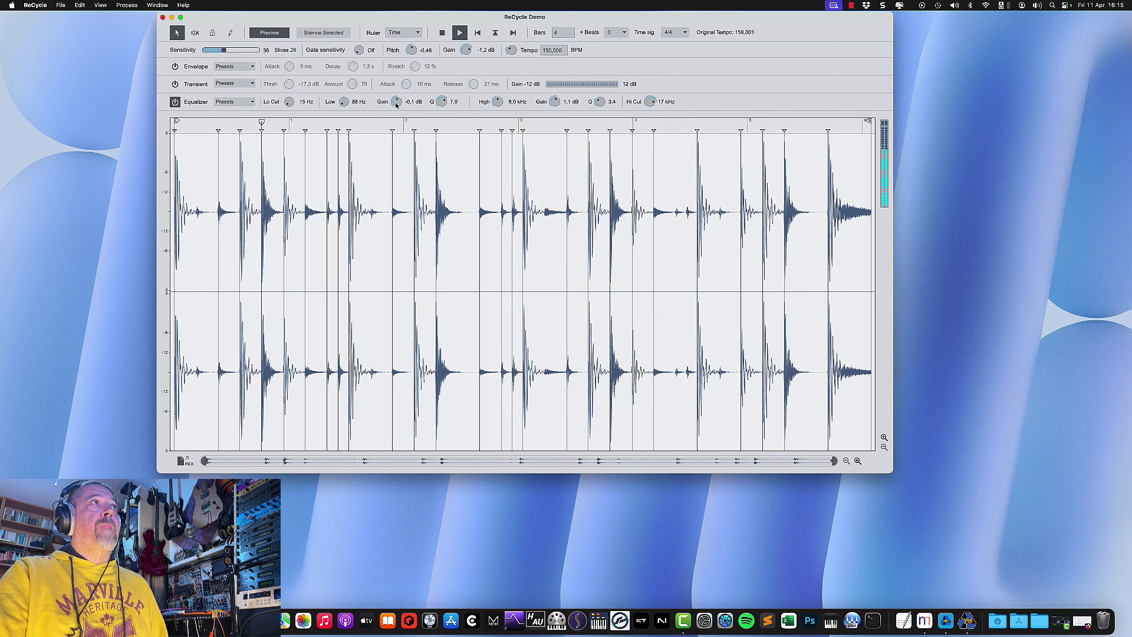
pyautogui.scroll(4, 497, 103)
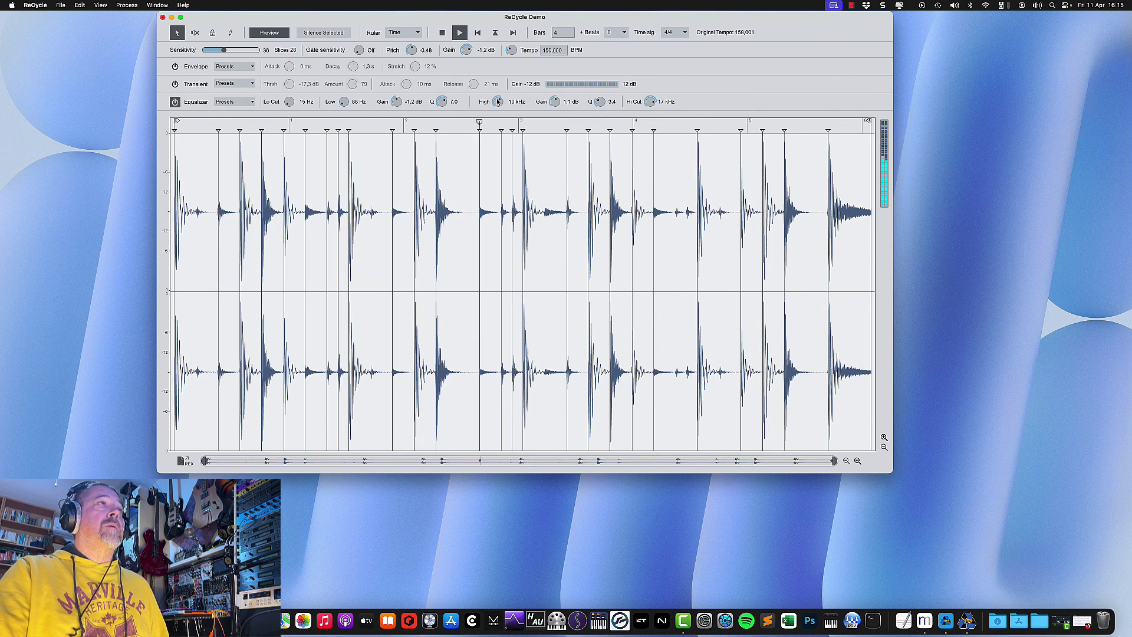
# Step: Set the equalizer's high band to 10 kHz with 9.6 dB gain and a Q of 5.6, and stop playback
pyautogui.scroll(1, 557, 101)
pyautogui.scroll(8, 557, 101)
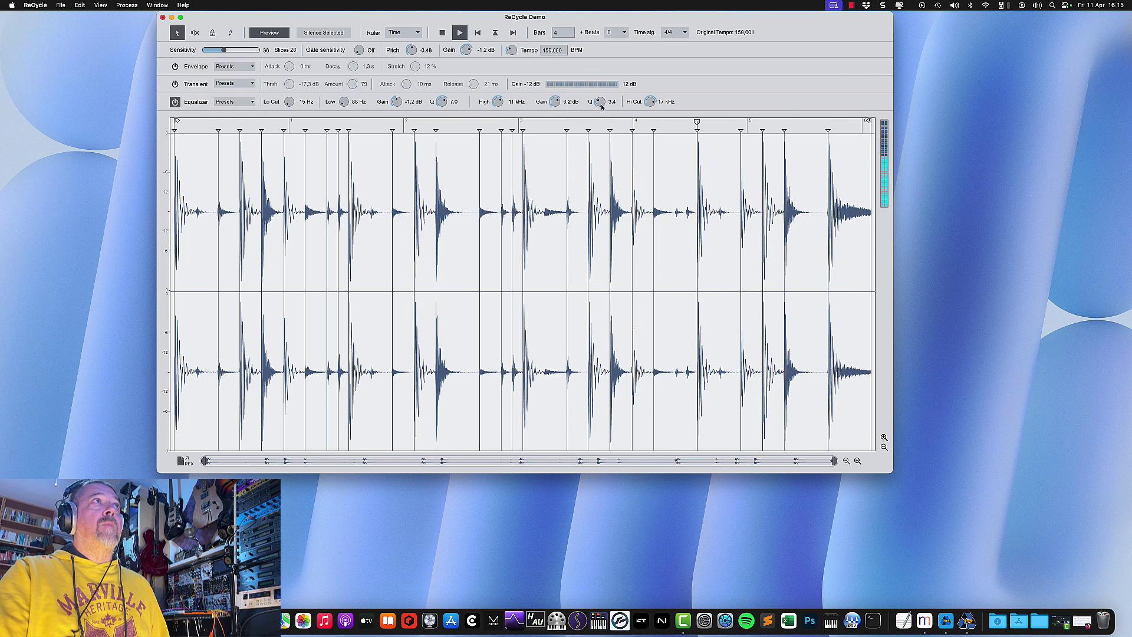
pyautogui.scroll(1, 558, 101)
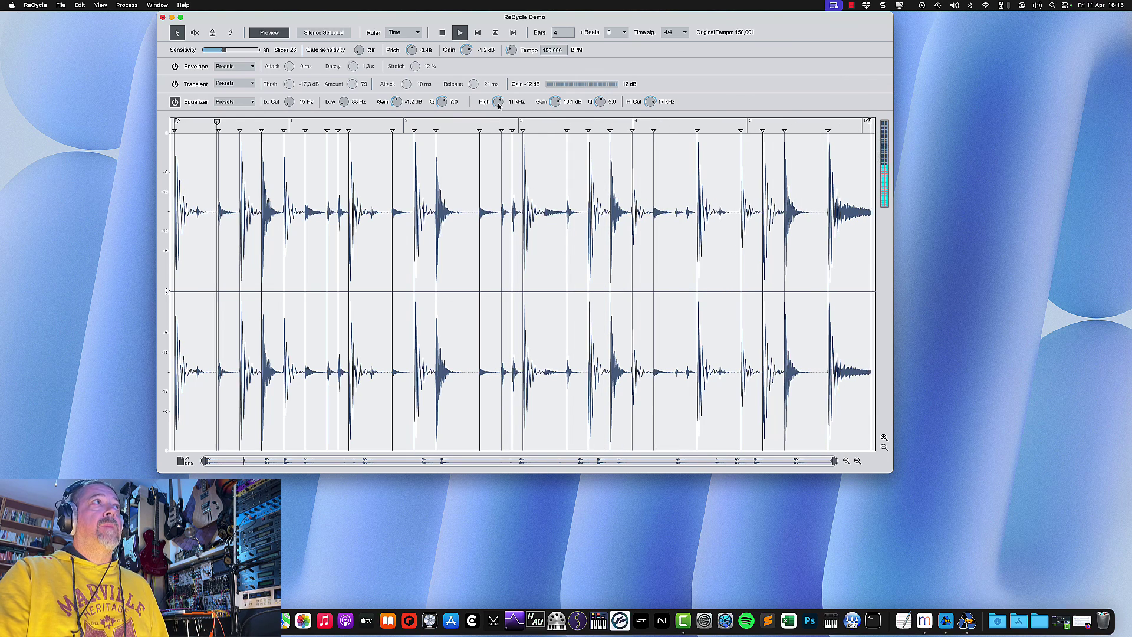
pyautogui.scroll(-1, 524, 105)
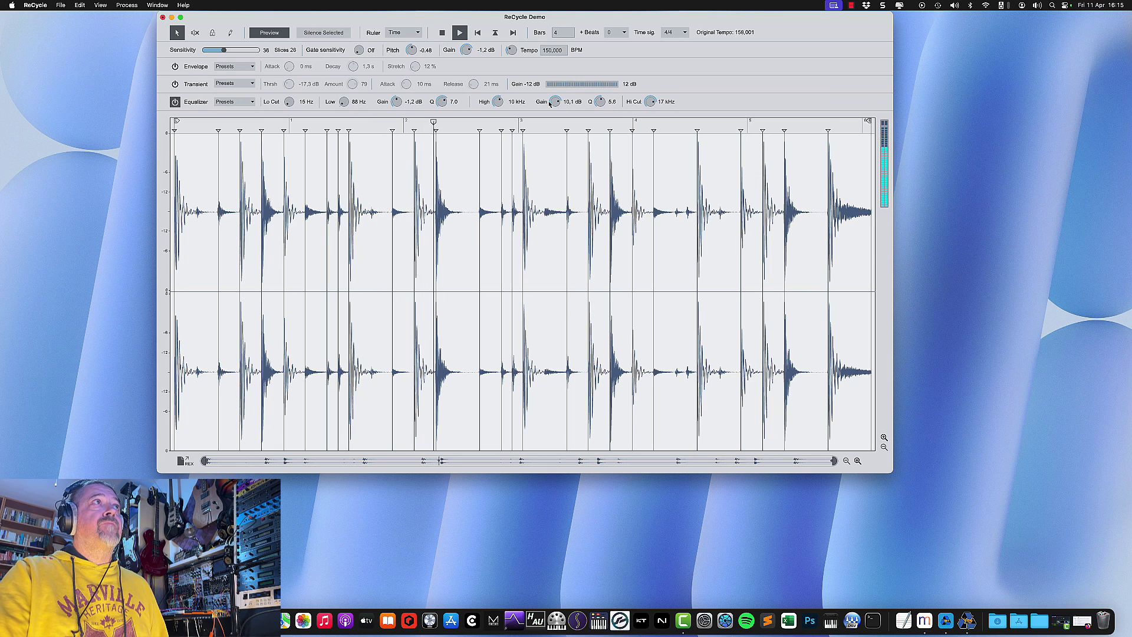
pyautogui.scroll(-12, 552, 105)
pyautogui.scroll(12, 552, 103)
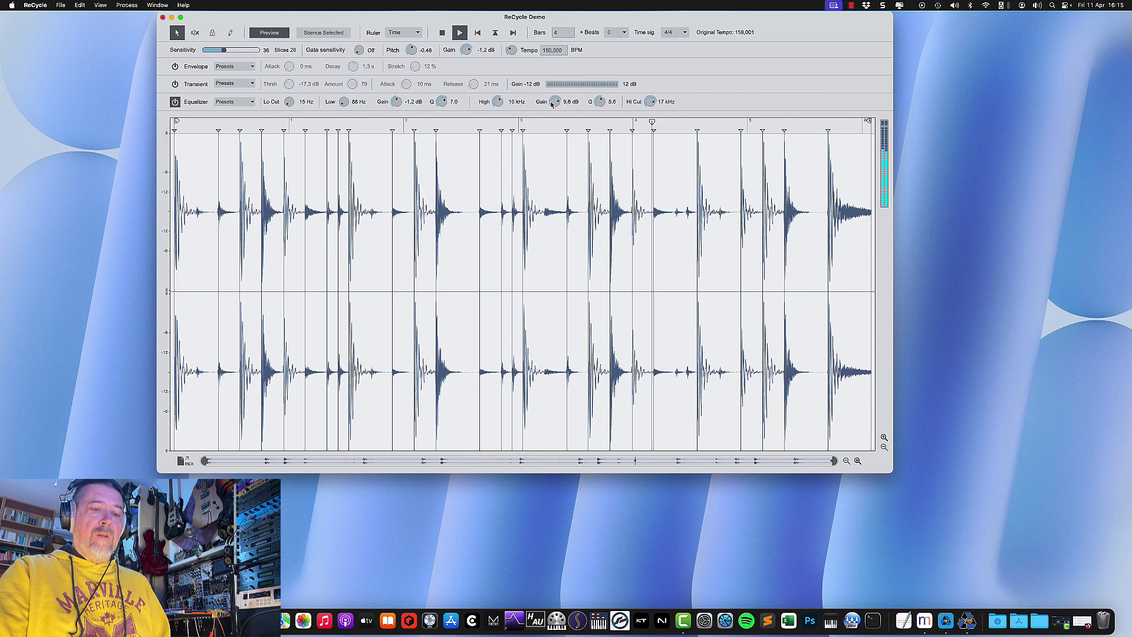
pyautogui.click(441, 34)
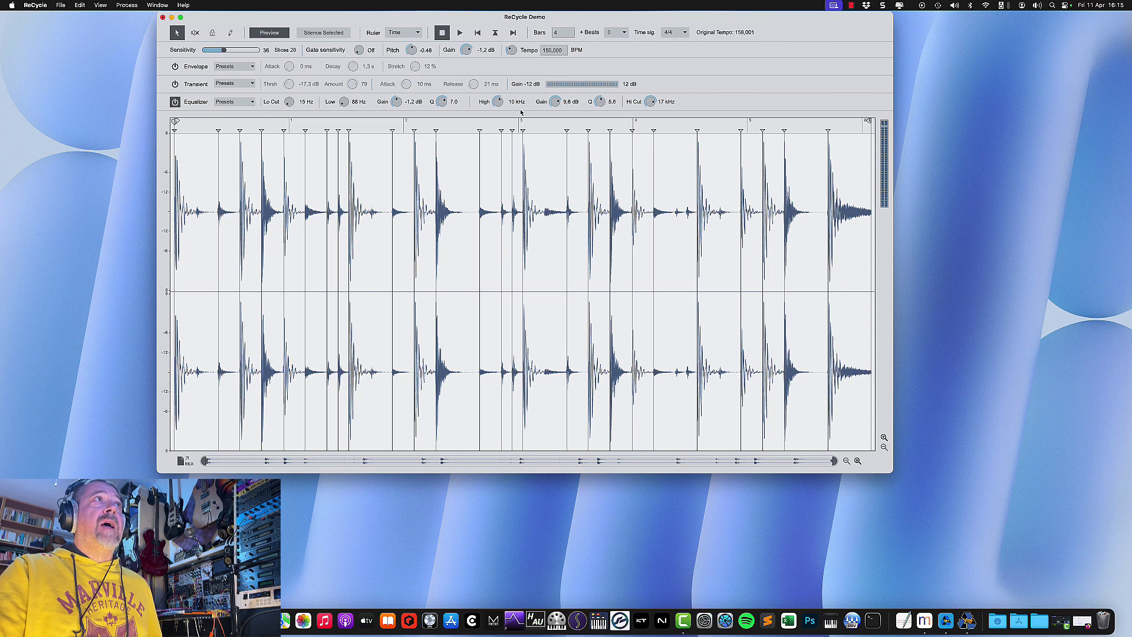
# Step: Audition the ninth slice of the loop and silence it
pyautogui.click(371, 147)
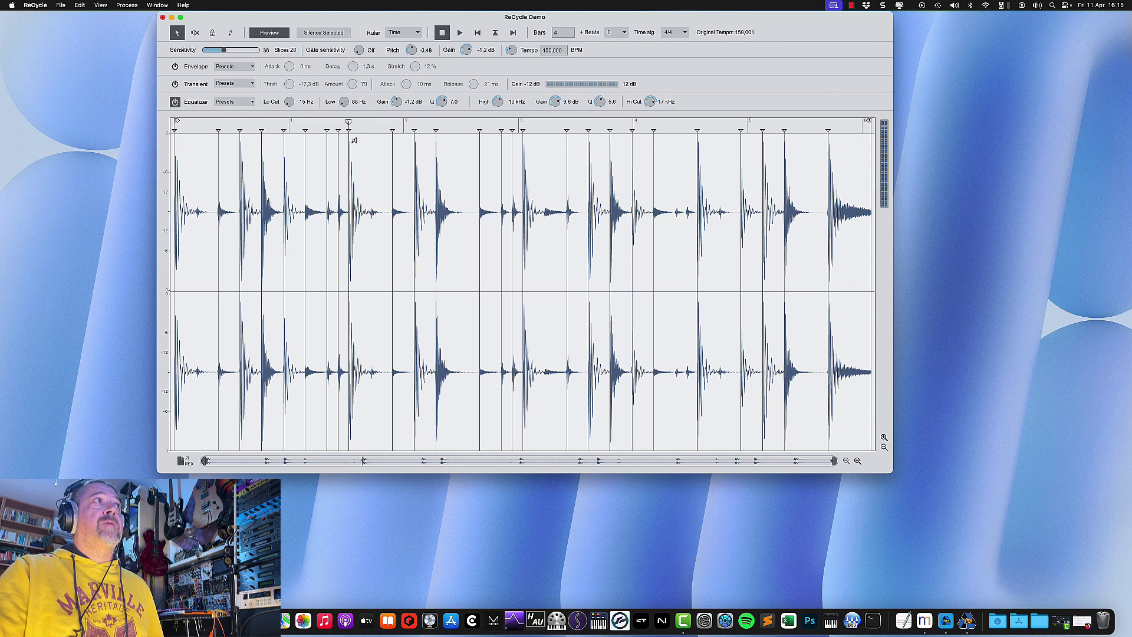
pyautogui.click(363, 145)
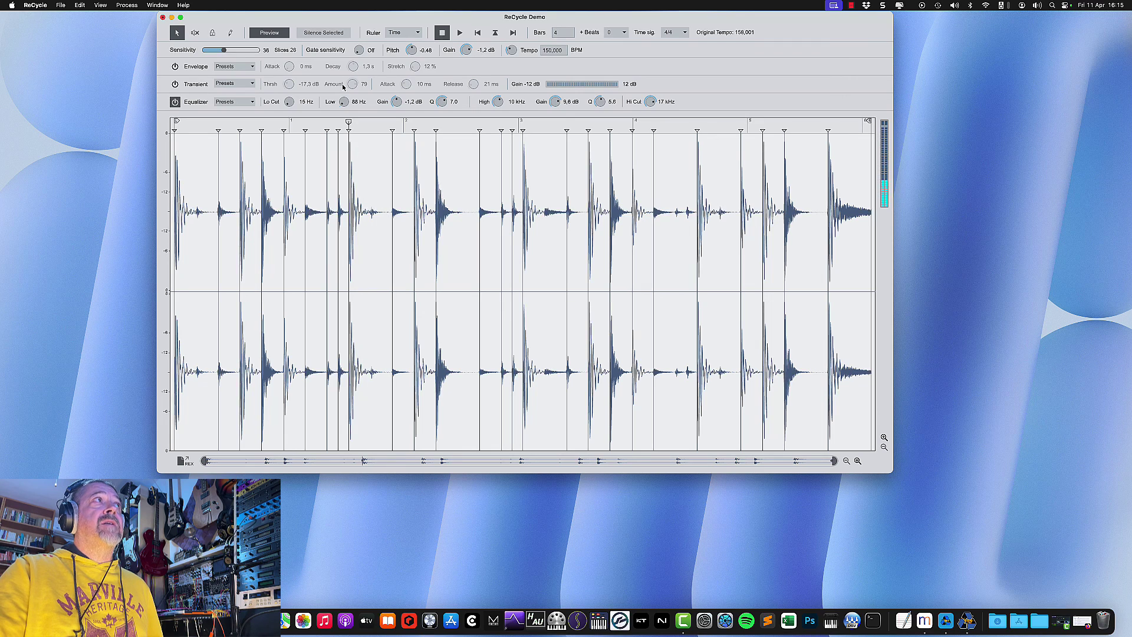
pyautogui.click(363, 155)
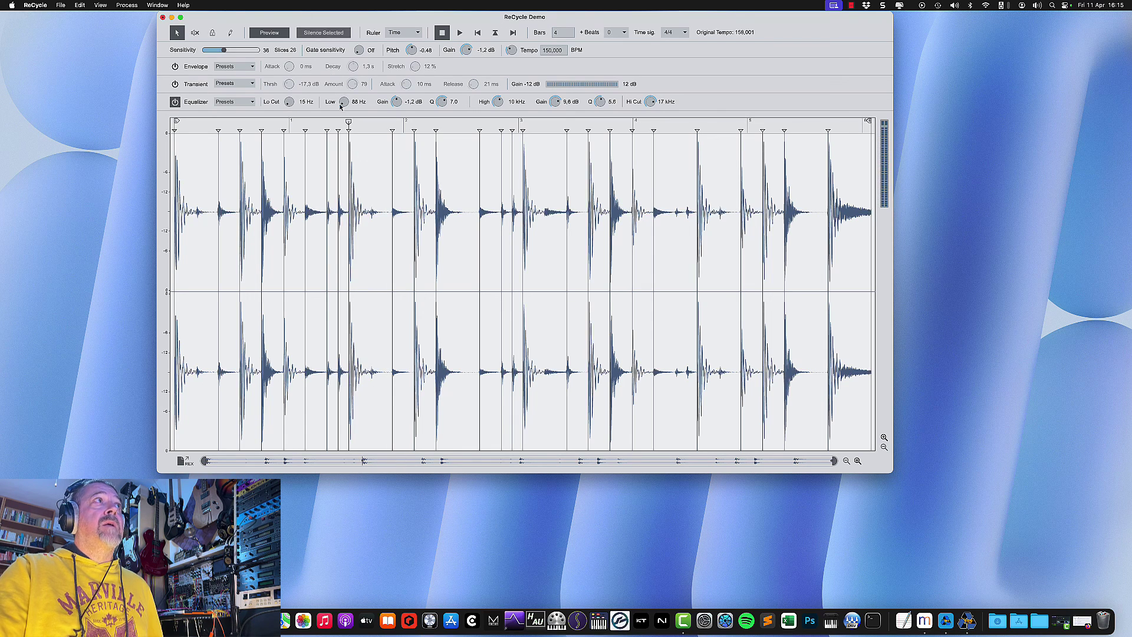
pyautogui.click(324, 32)
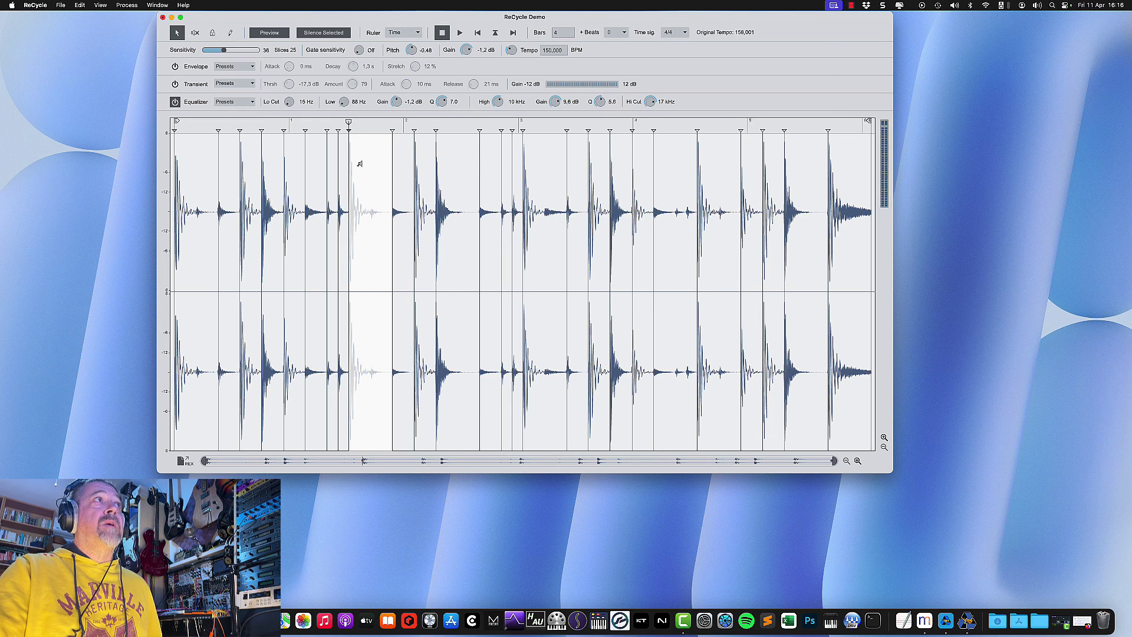
# Step: Play the loop with the ninth slice silenced, stop playback, and restore that slice's sound
pyautogui.click(460, 33)
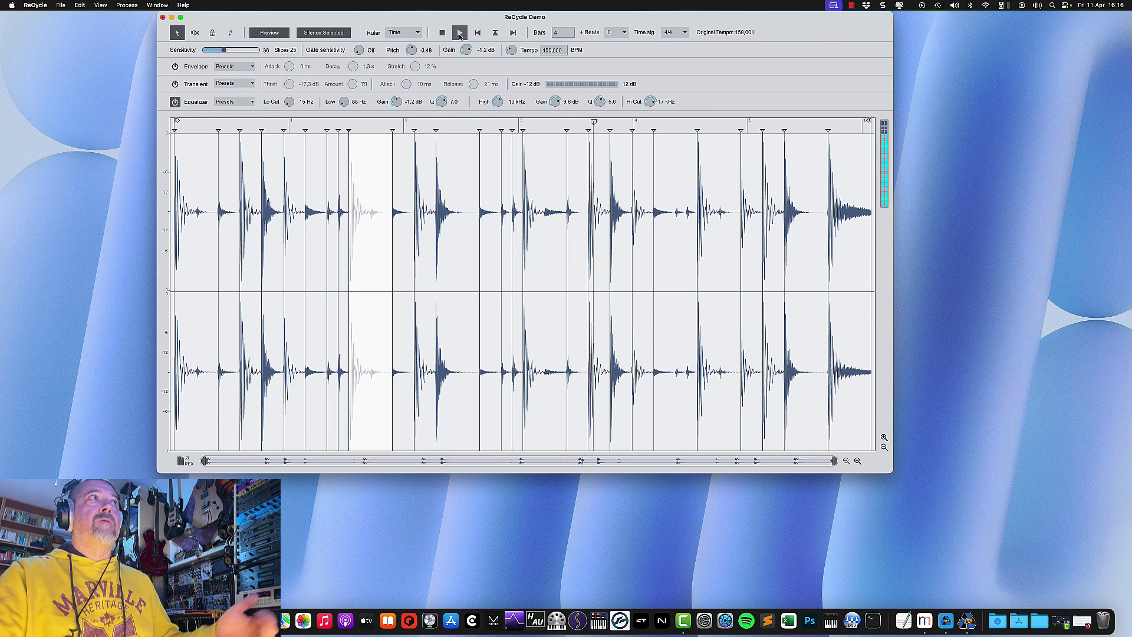
pyautogui.click(441, 33)
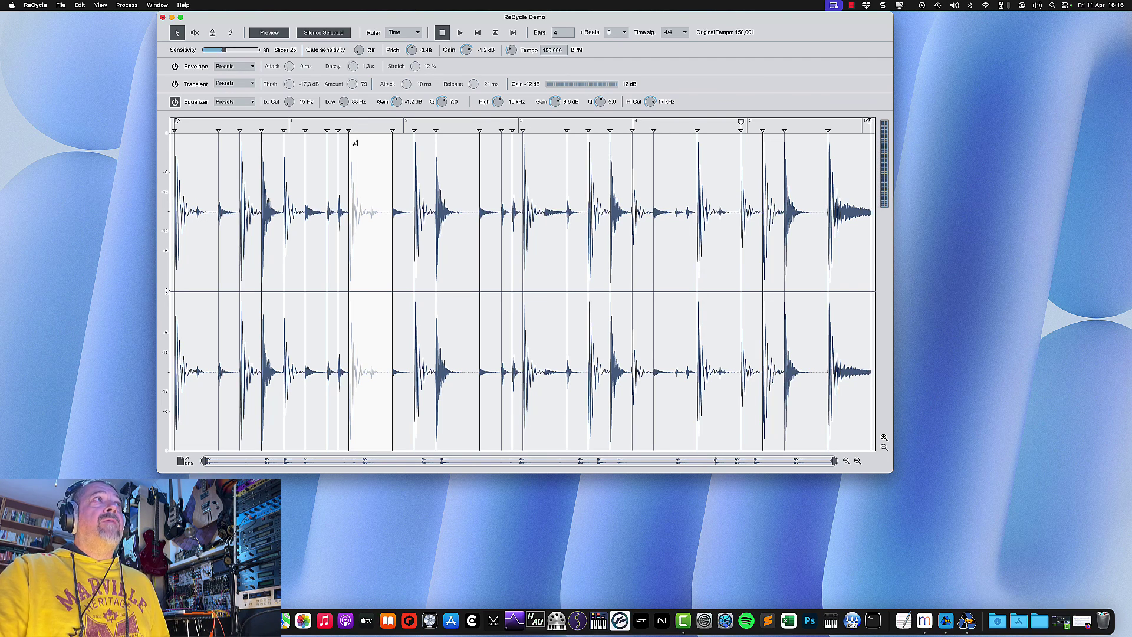
pyautogui.click(329, 37)
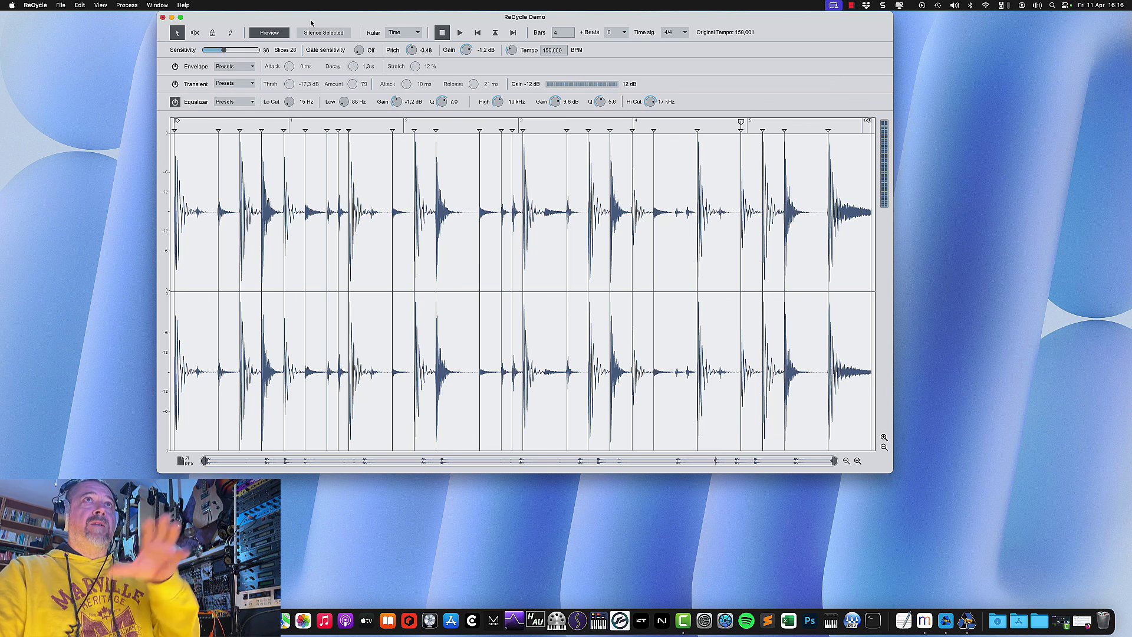
# Step: Save the loop as the REX2 file ReCycle Demo on the Archivio 02 drive
pyautogui.click(59, 5)
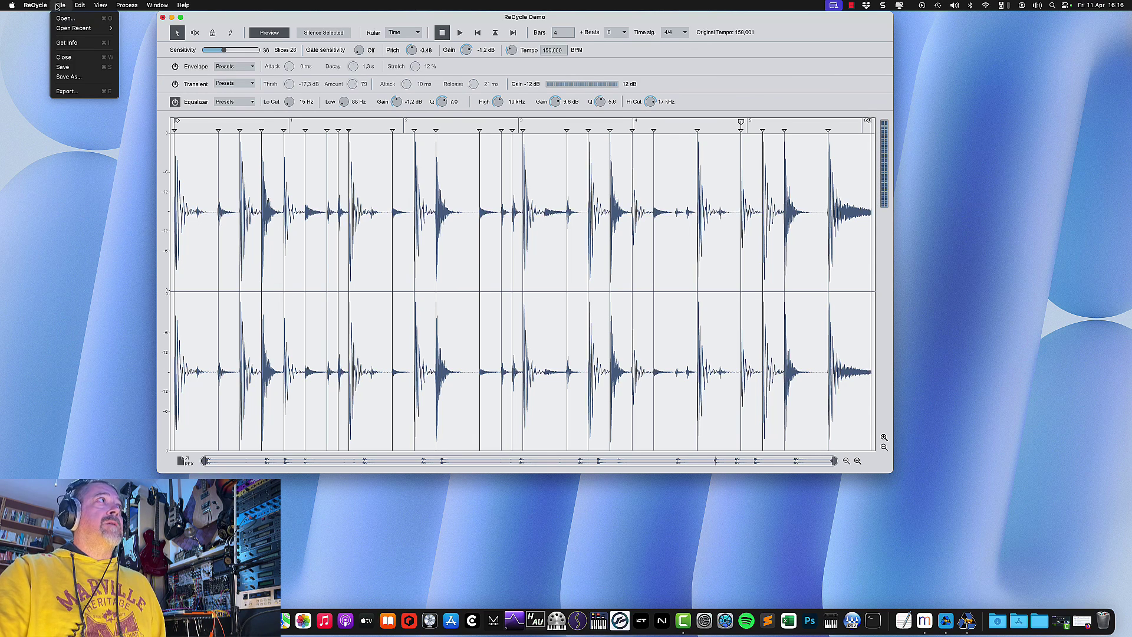
pyautogui.click(68, 78)
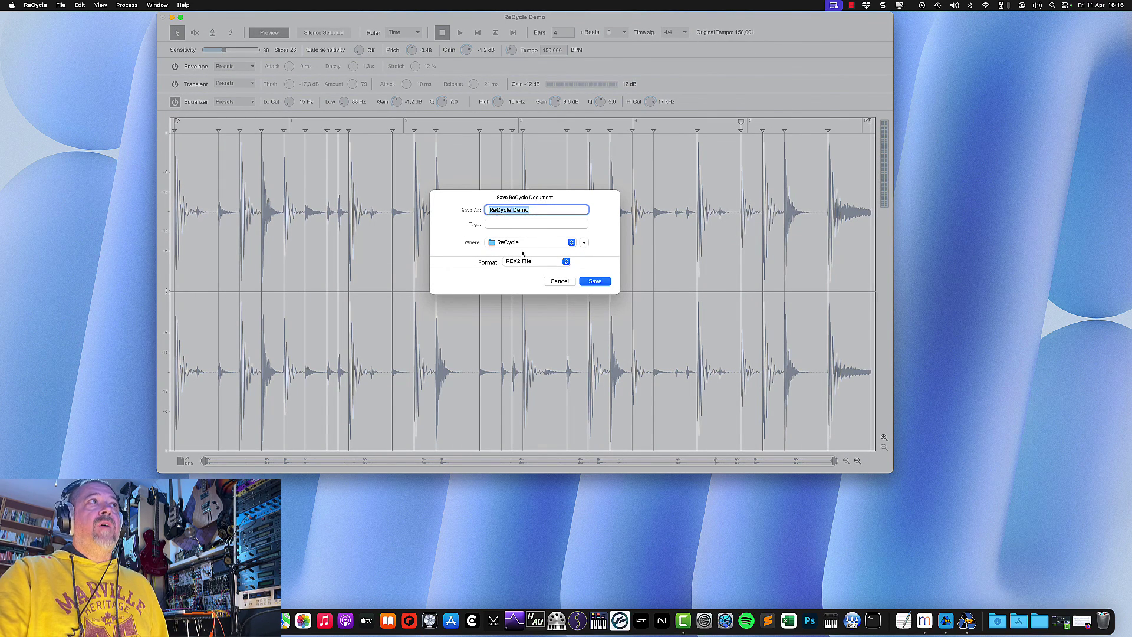
pyautogui.click(523, 248)
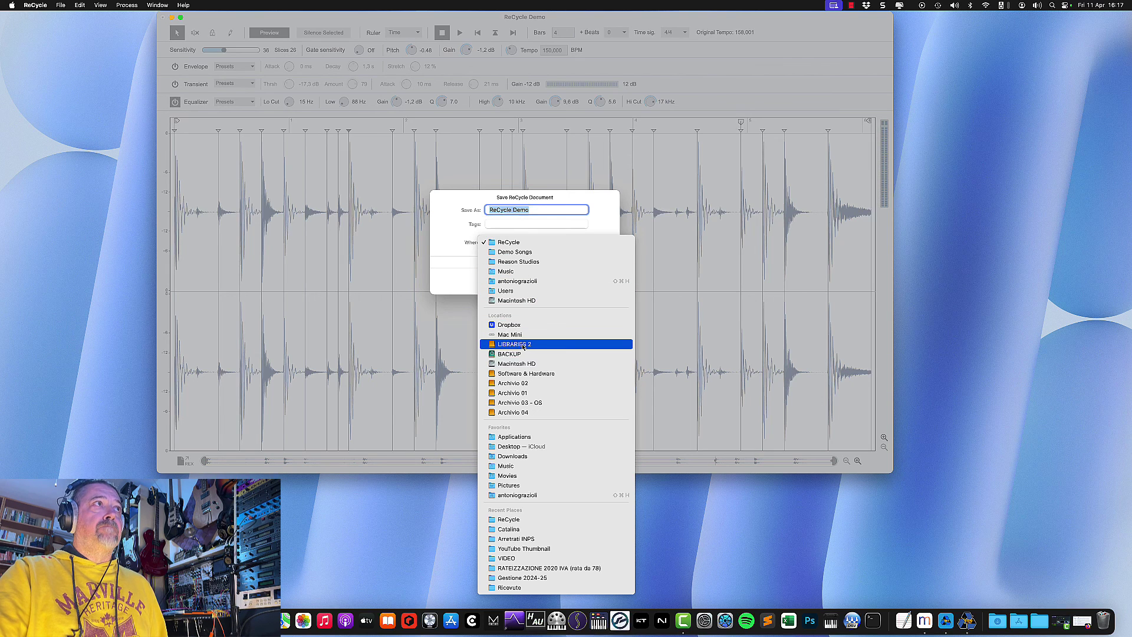
pyautogui.click(523, 384)
pyautogui.click(548, 210)
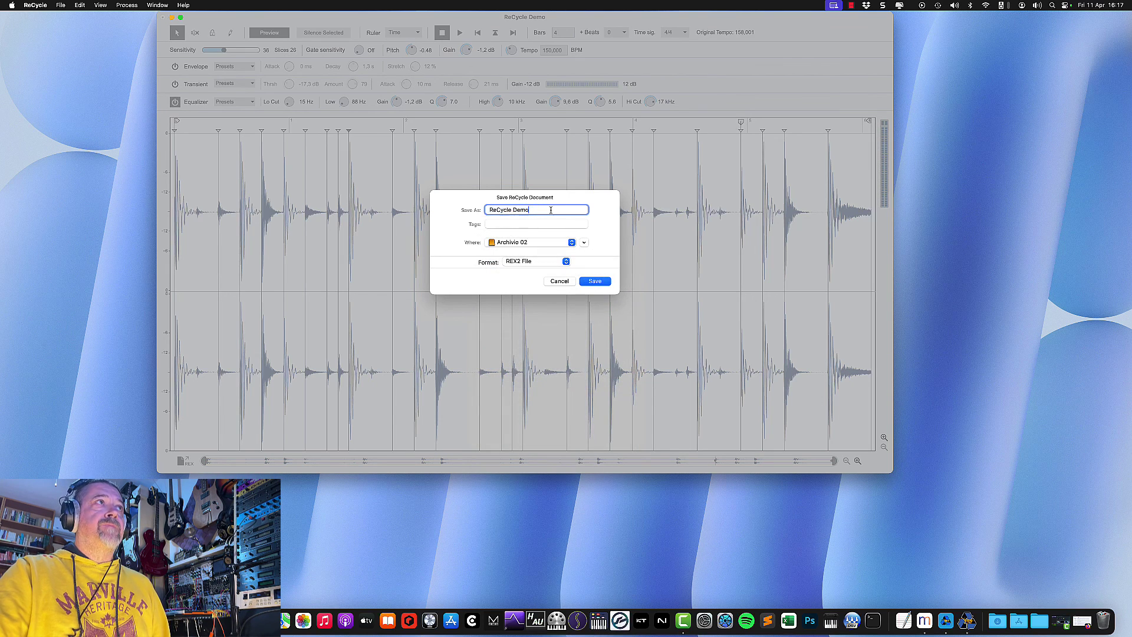
pyautogui.click(594, 281)
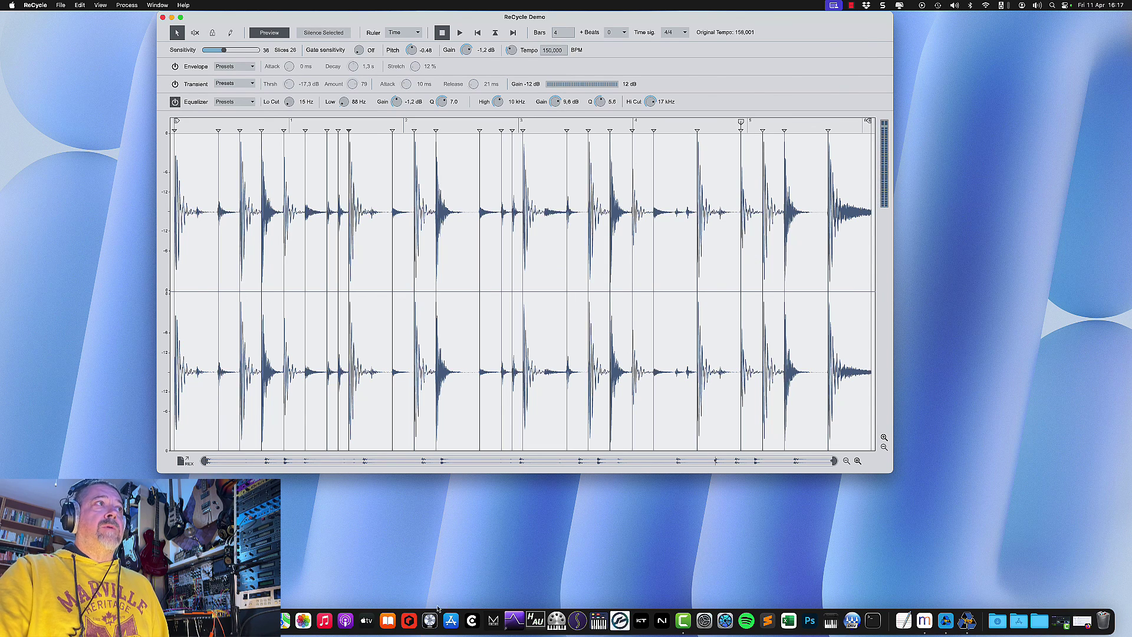
# Step: Switch to Reason and add a Dr. Octo Rex Loop Player to the rack
pyautogui.click(414, 620)
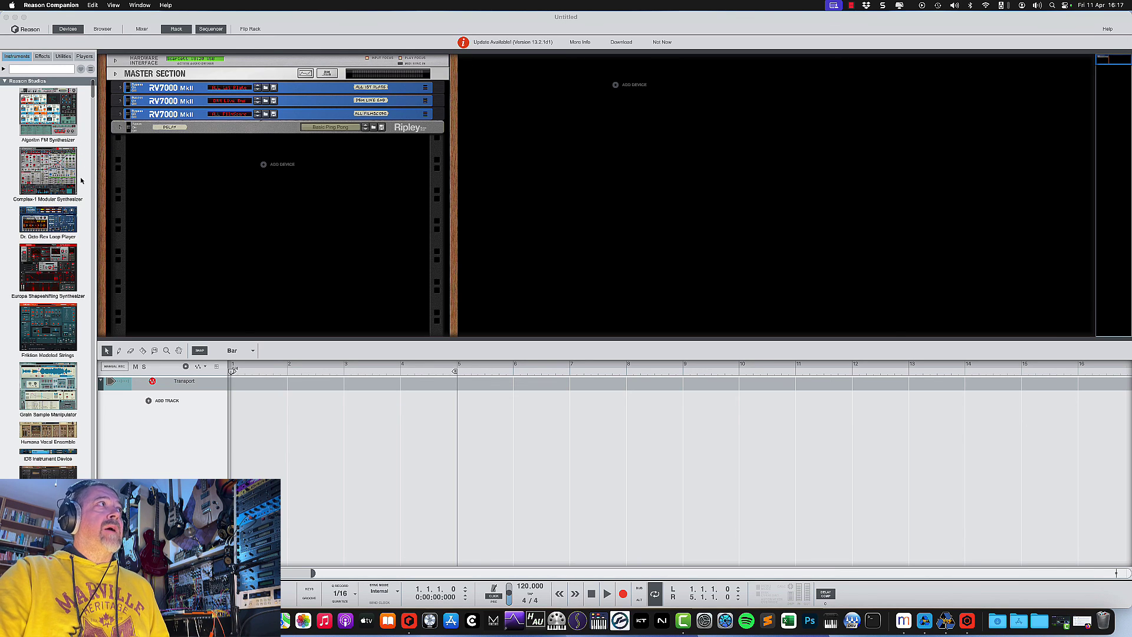
pyautogui.moveTo(92, 104)
pyautogui.mouseDown()
pyautogui.moveTo(88, 140)
pyautogui.moveTo(92, 92)
pyautogui.mouseUp()
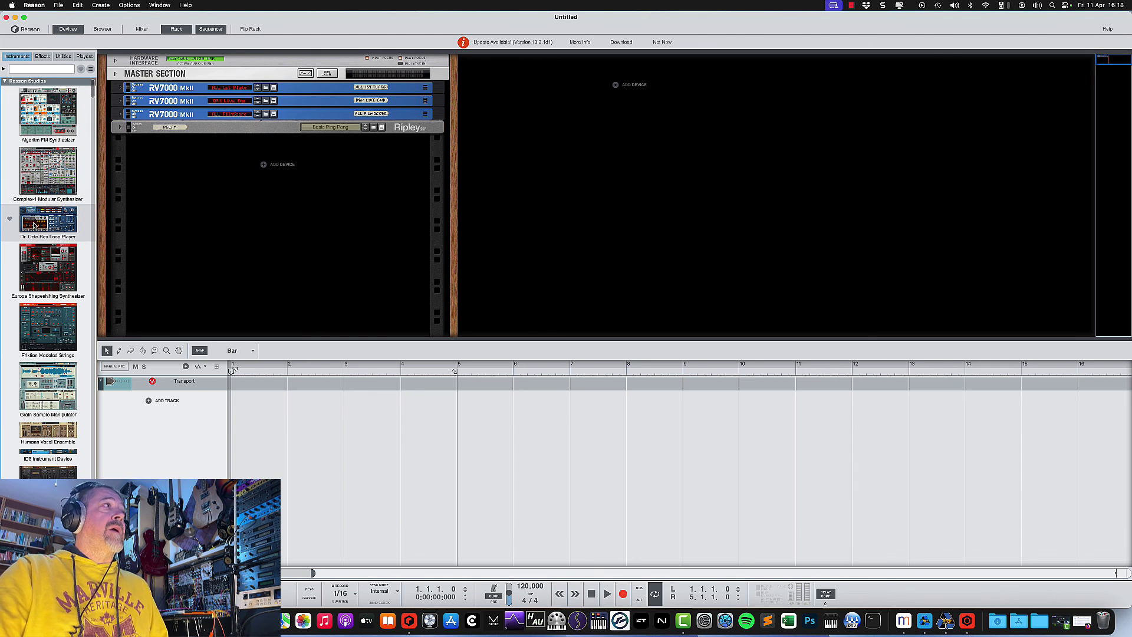
pyautogui.moveTo(33, 225)
pyautogui.mouseDown()
pyautogui.moveTo(179, 187)
pyautogui.moveTo(239, 186)
pyautogui.mouseUp()
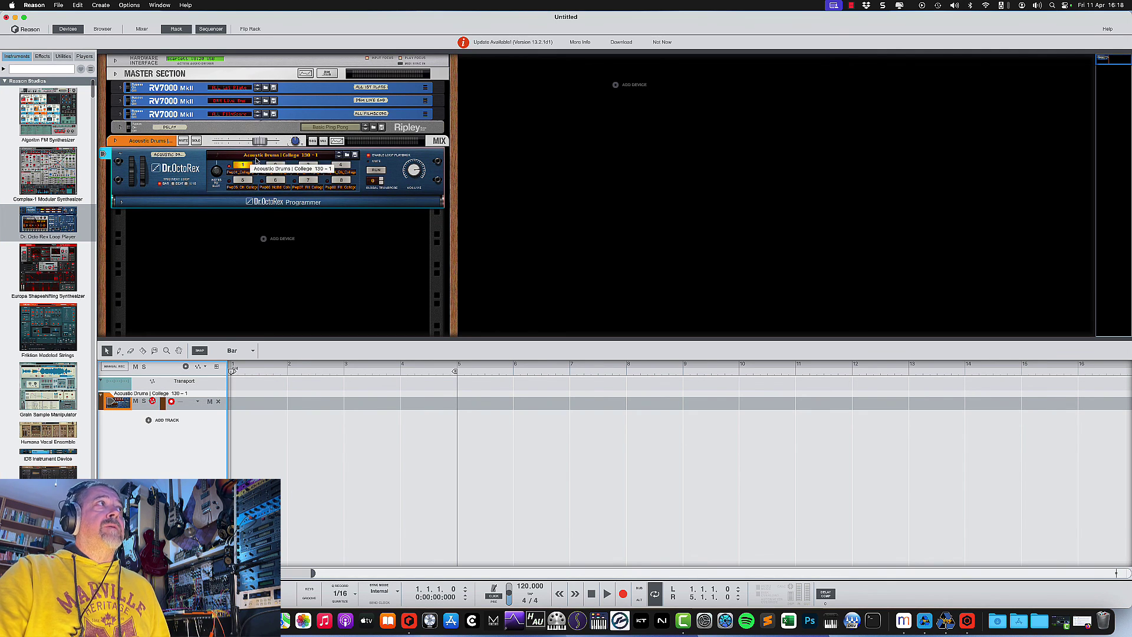
# Step: Load the 2-Step_Soul_KckSnr_135.rx2 loop into Dr. Octo Rex and audition it by running and stopping its loop playback
pyautogui.click(309, 161)
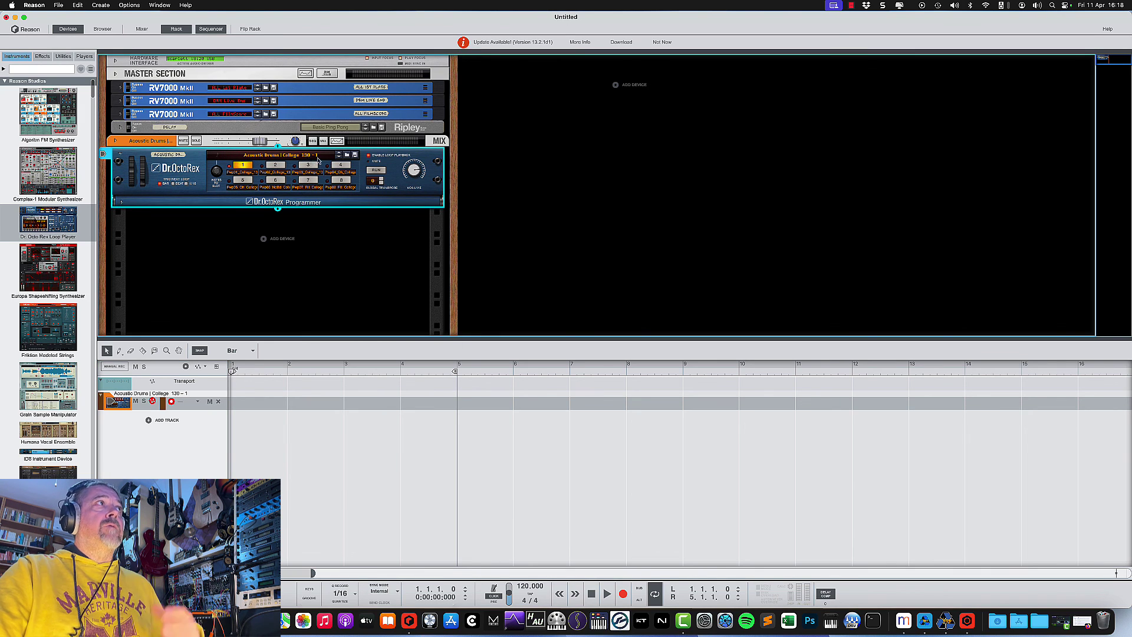
pyautogui.click(318, 157)
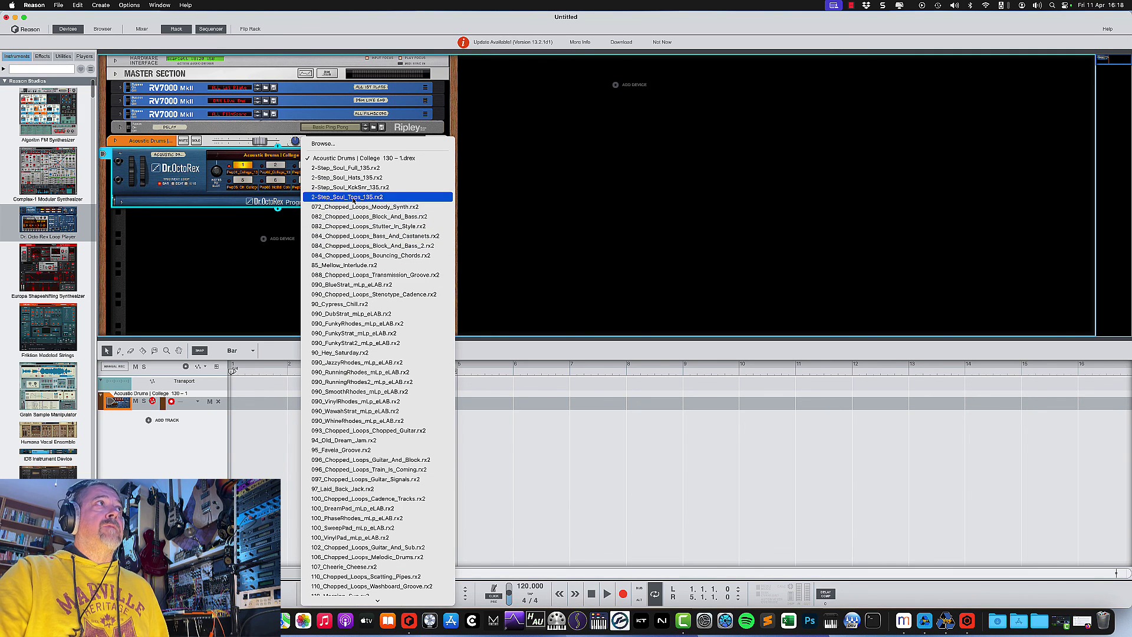
pyautogui.click(355, 188)
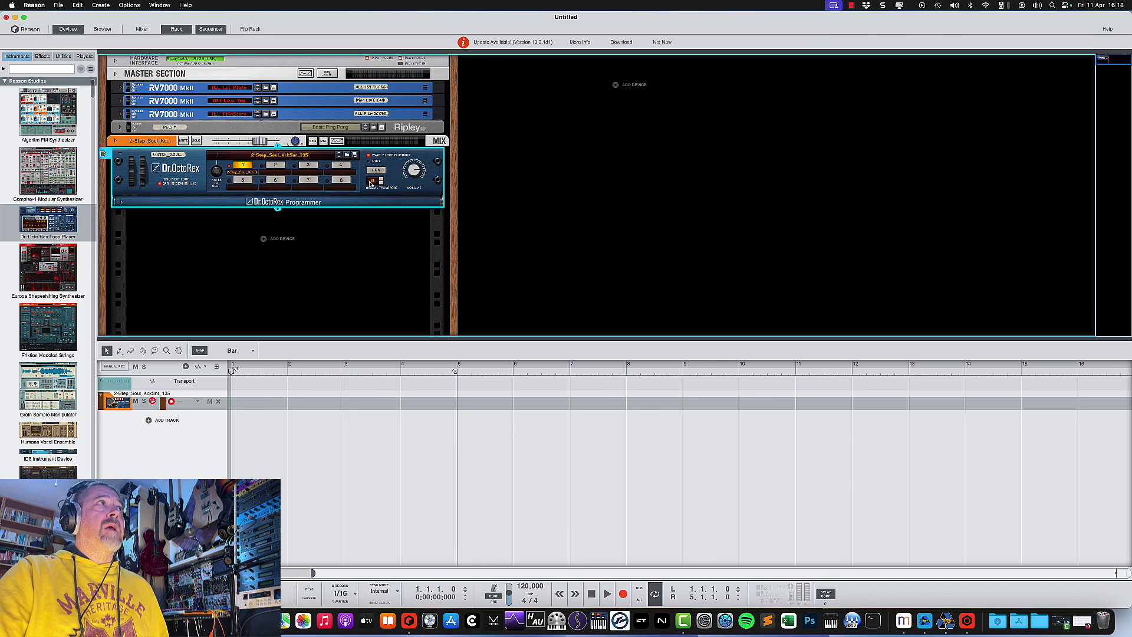
pyautogui.click(375, 171)
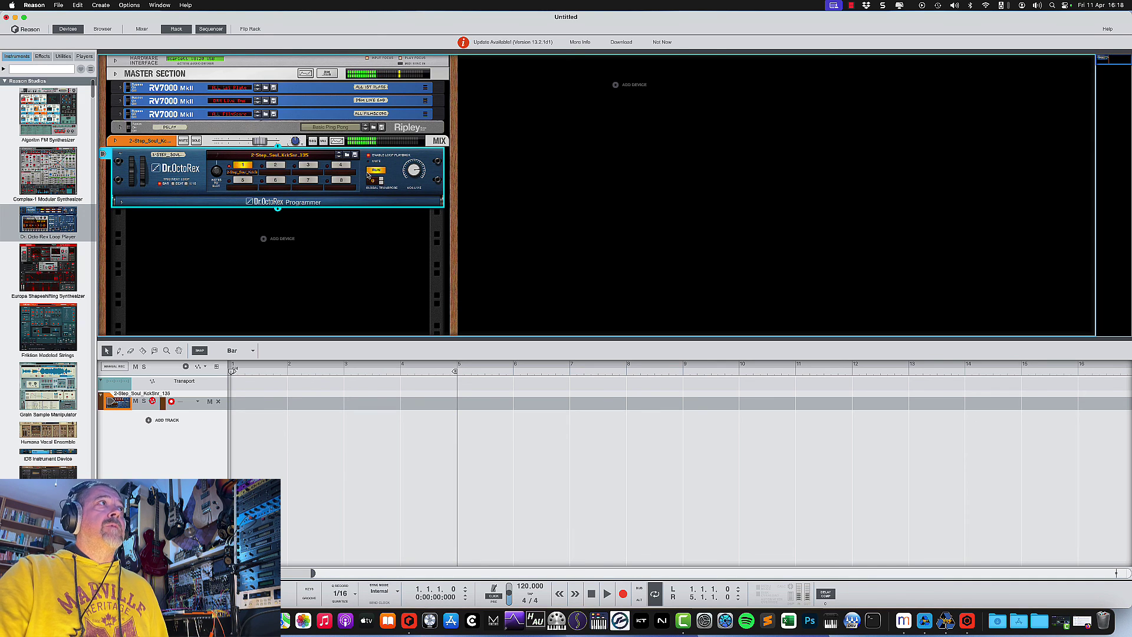
pyautogui.click(375, 170)
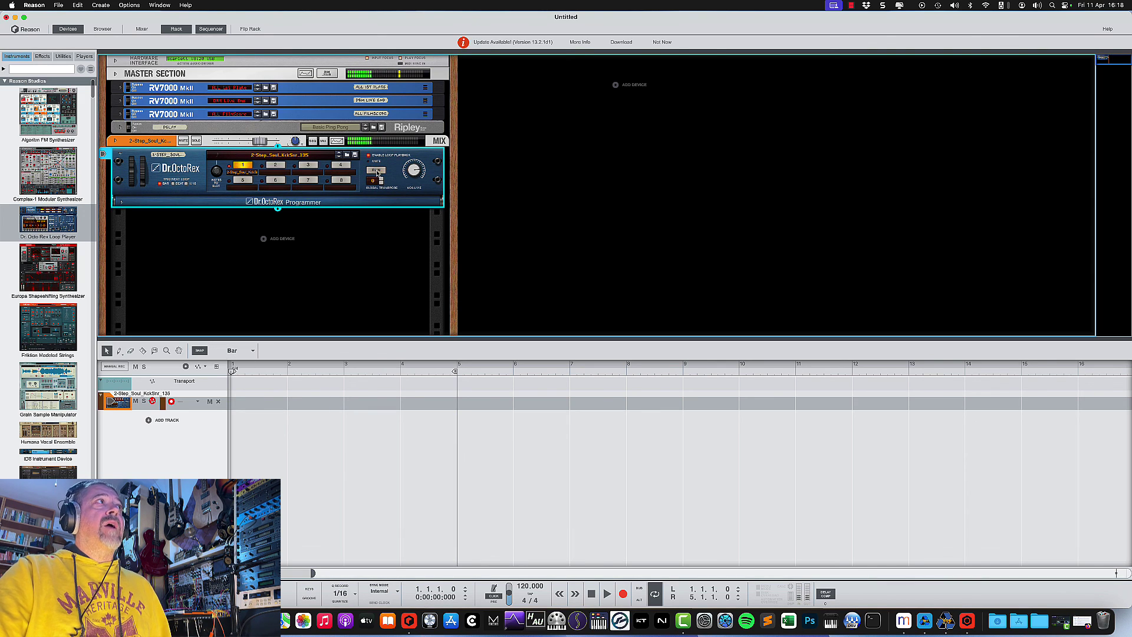
# Step: Load ReCycle Demo.rx2 from the Archivio 02 folder into Dr. Octo Rex and audition it by running and stopping its loop playback
pyautogui.click(346, 155)
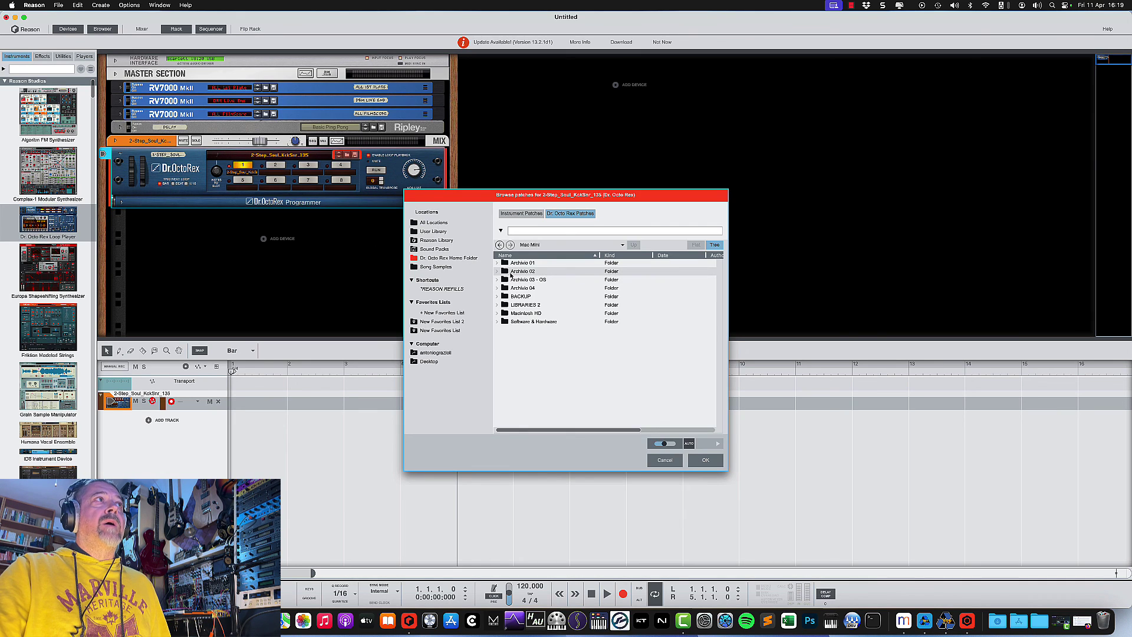
pyautogui.doubleClick(510, 272)
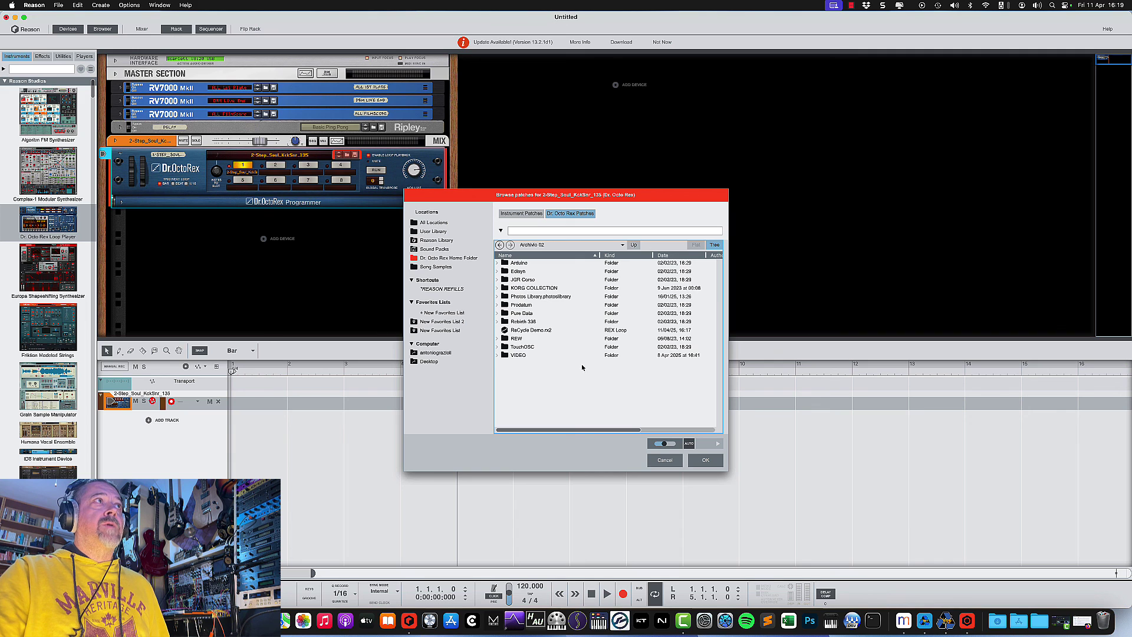
pyautogui.click(518, 332)
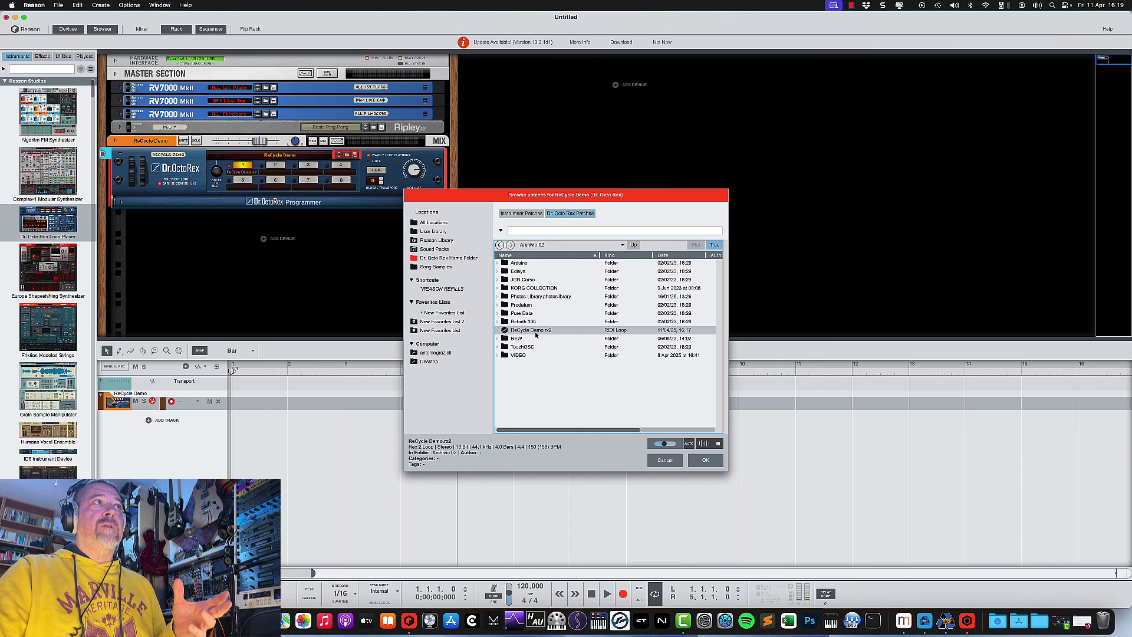
pyautogui.click(701, 462)
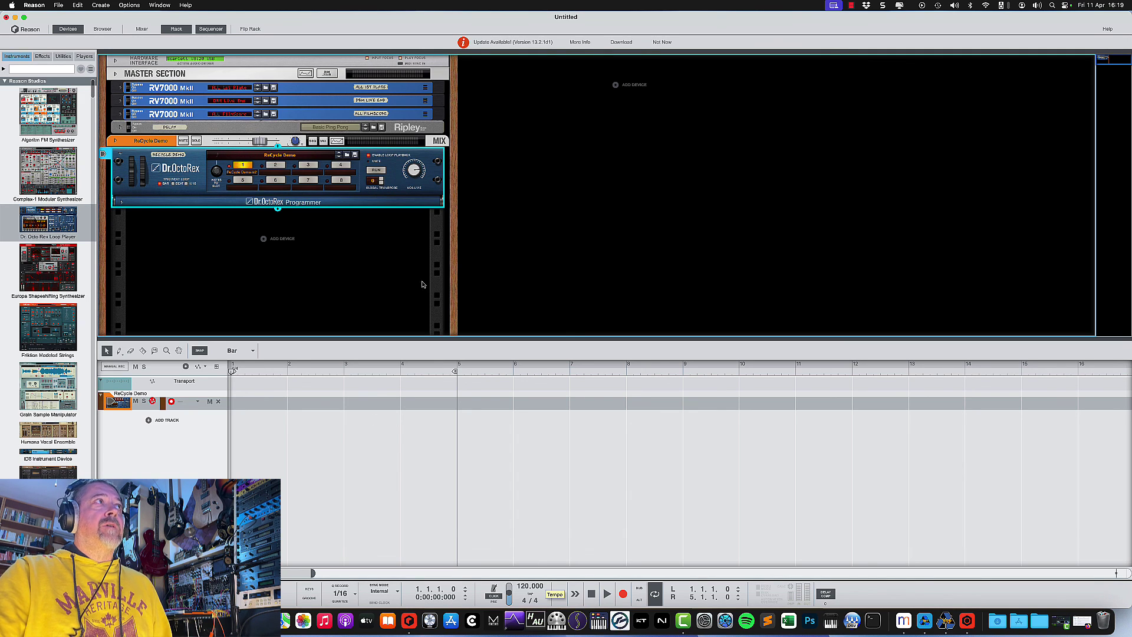
pyautogui.click(377, 171)
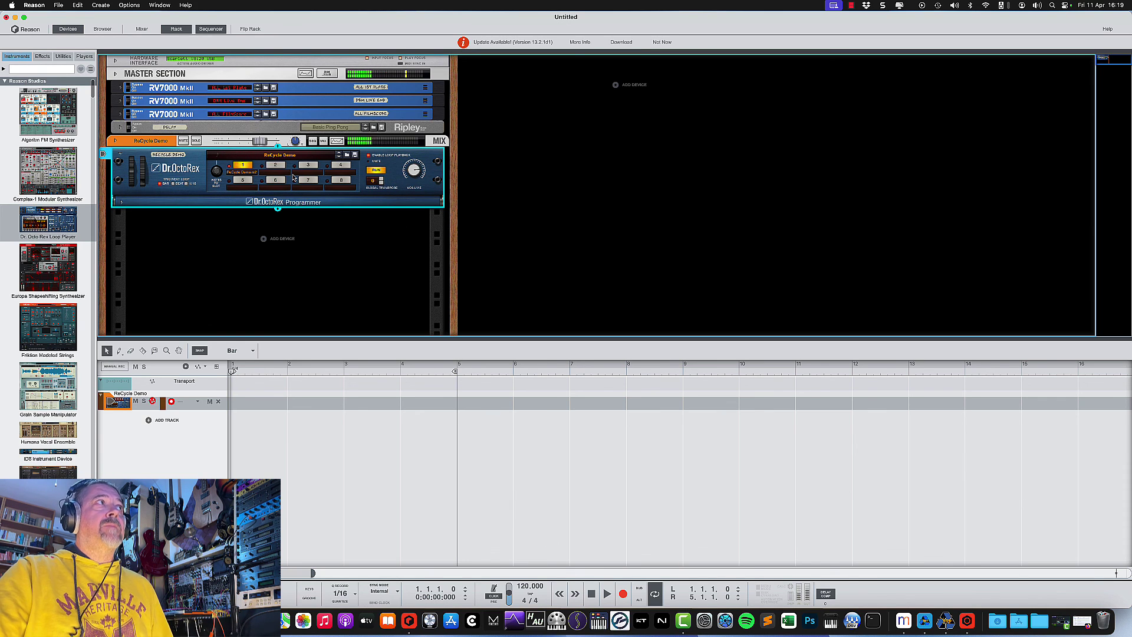
pyautogui.click(374, 175)
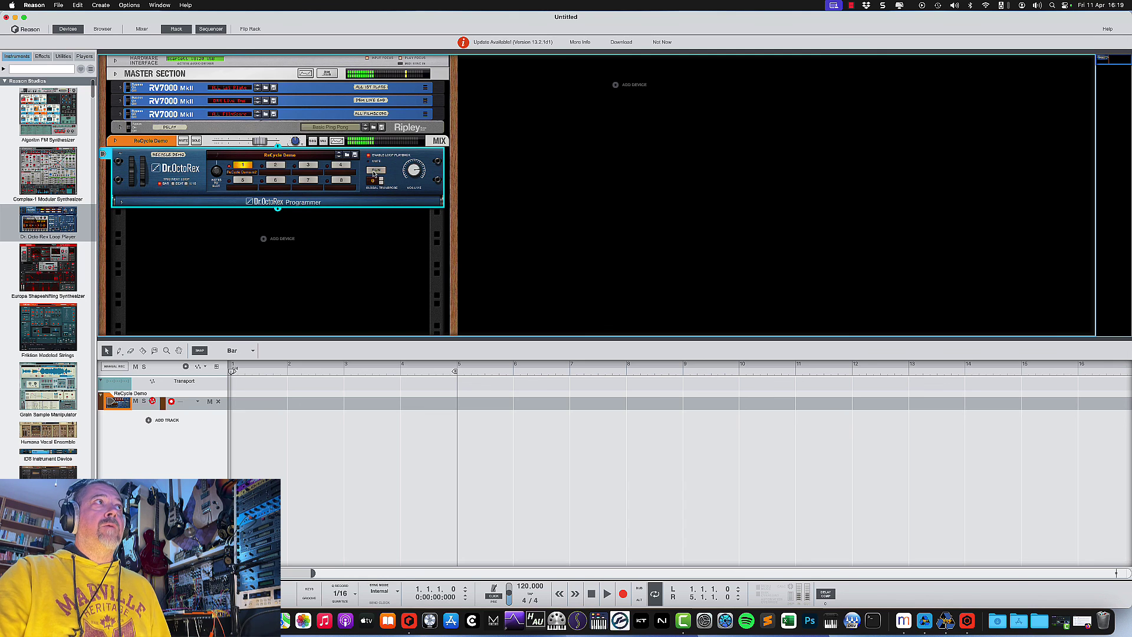
# Step: Set the song tempo to 160 BPM and audition the loop at that tempo, stopping playback at the end
pyautogui.click(523, 586)
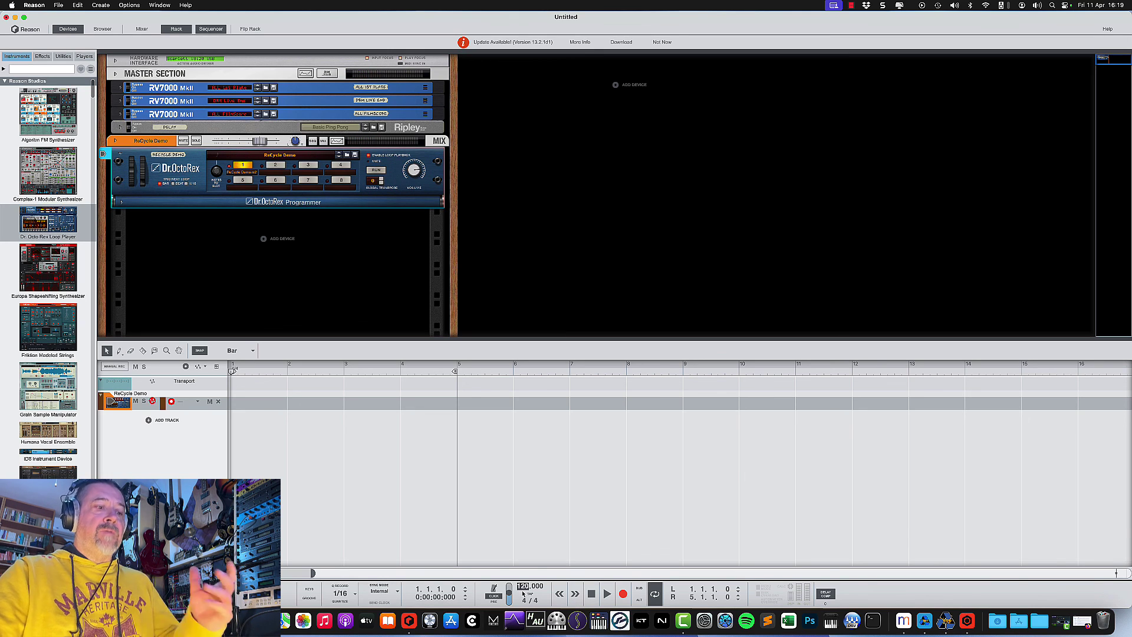
pyautogui.write('1')
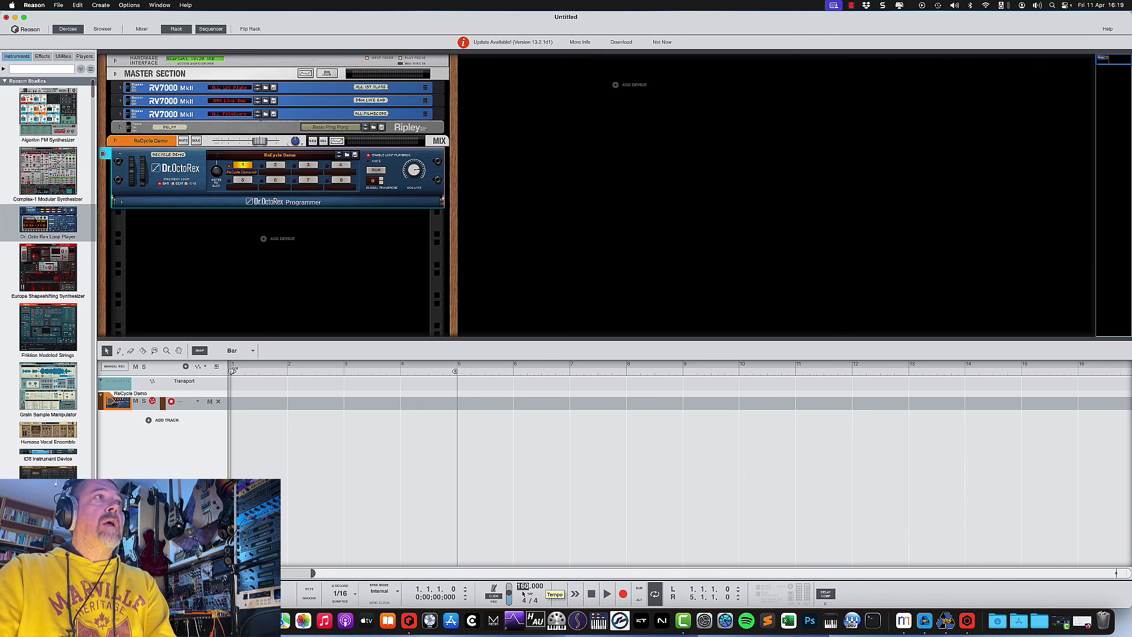
pyautogui.write('60')
pyautogui.press('Return')
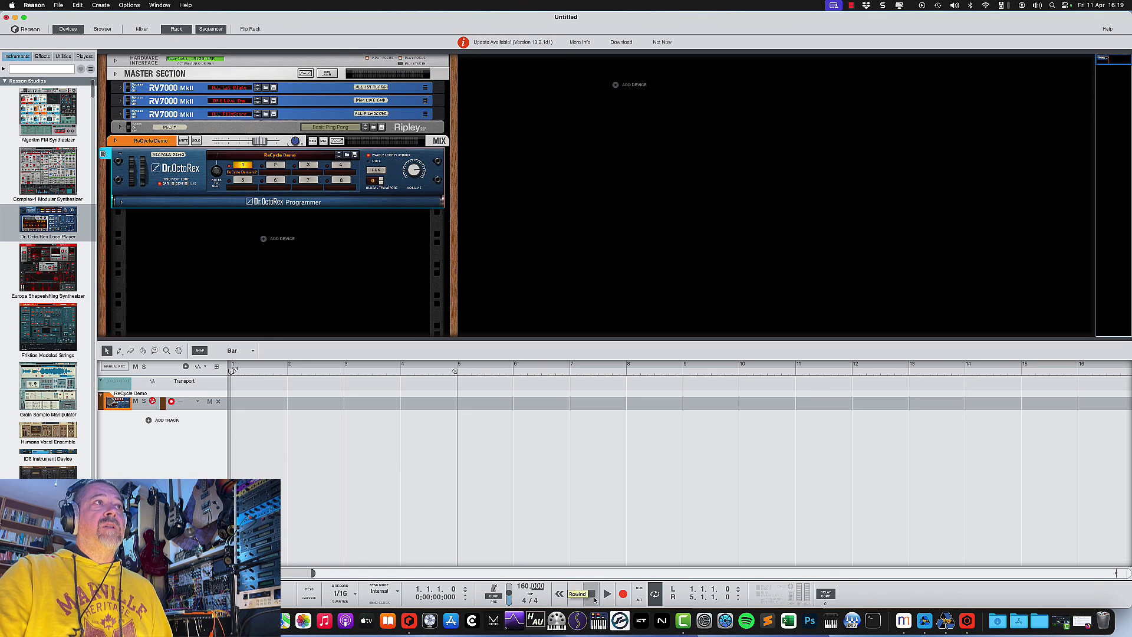
pyautogui.click(377, 174)
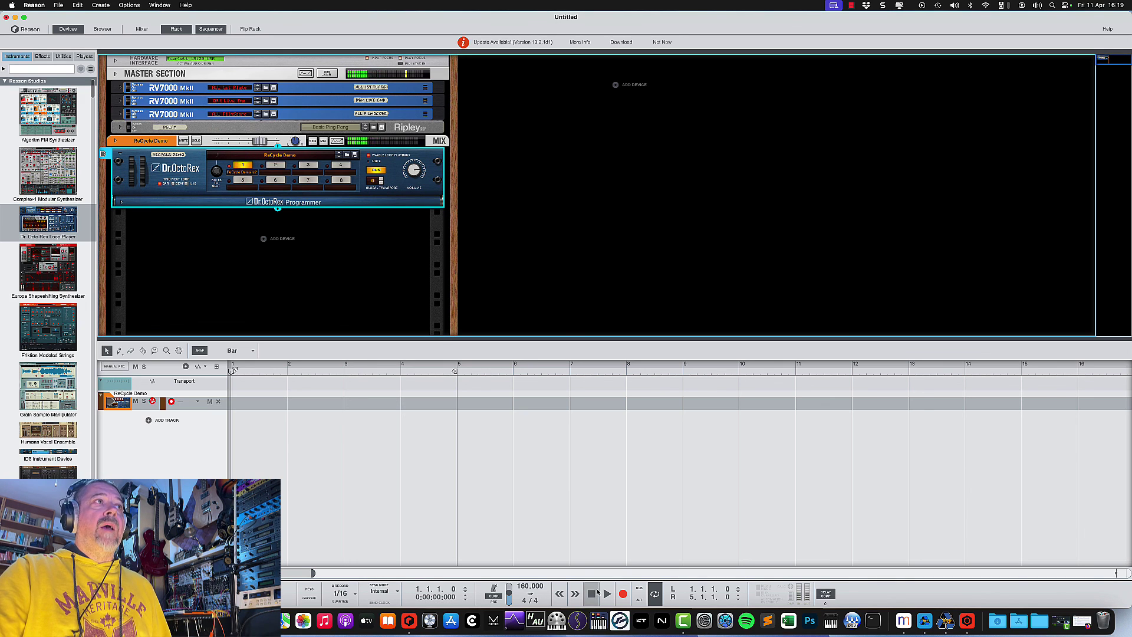
pyautogui.click(592, 594)
# Step: Create a one-bar clip at bar 1 of the ReCycle Demo track, looped up to bar 2, and open it for note editing
pyautogui.doubleClick(250, 404)
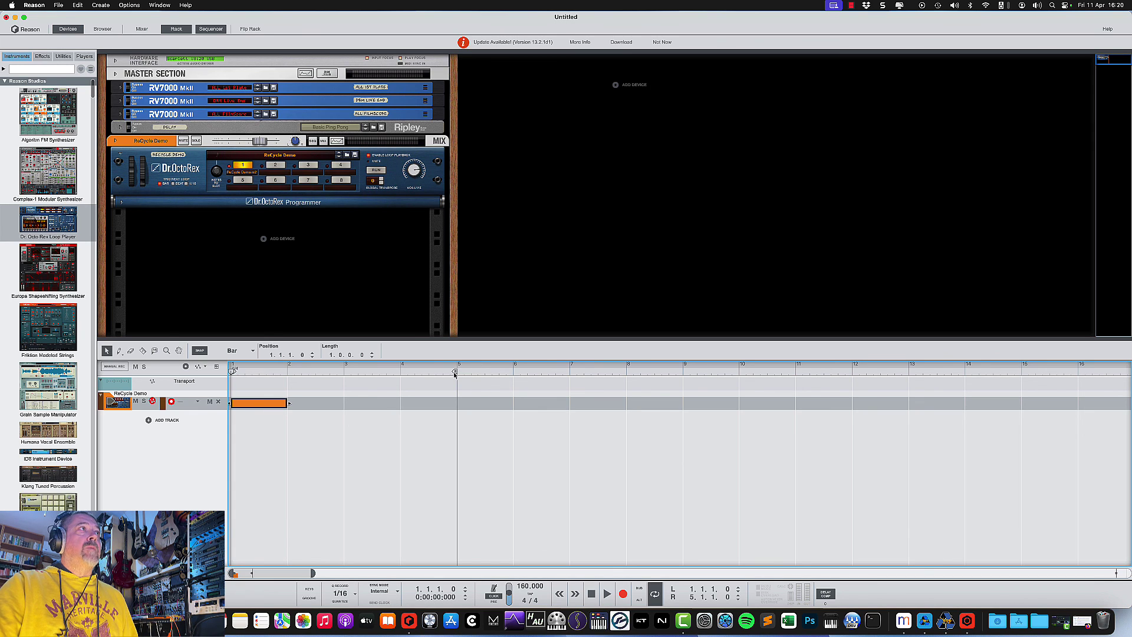
pyautogui.moveTo(454, 372); pyautogui.dragTo(293, 378)
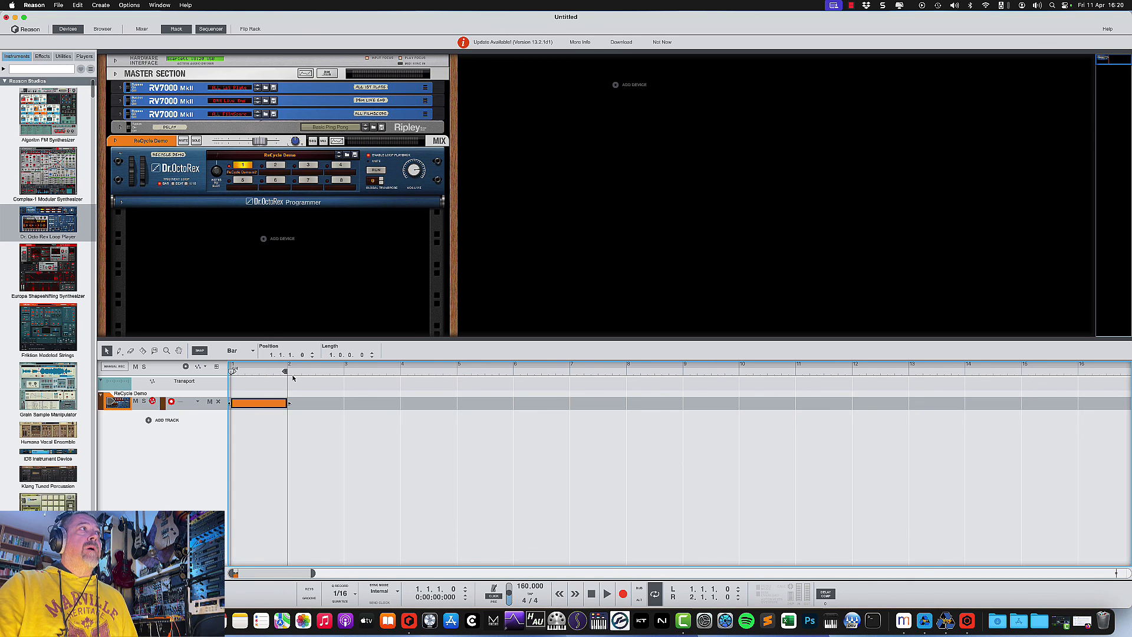
pyautogui.doubleClick(252, 404)
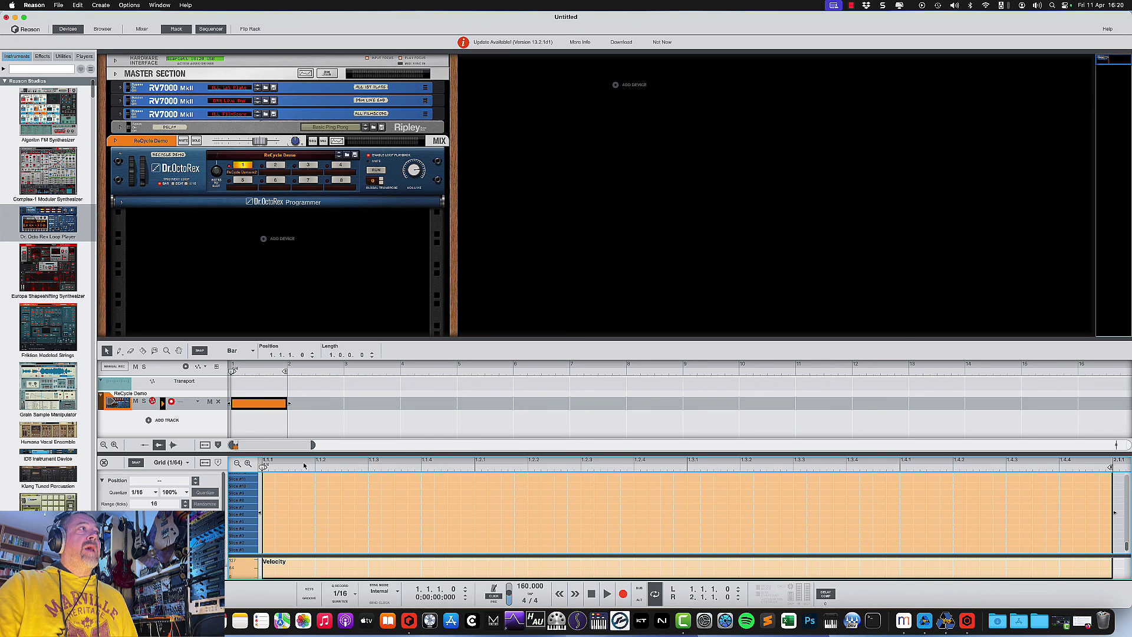
# Step: Audition individual slices beside the note editor and enlarge the sequencer area to show more slice lanes
pyautogui.click(244, 534)
pyautogui.click(243, 522)
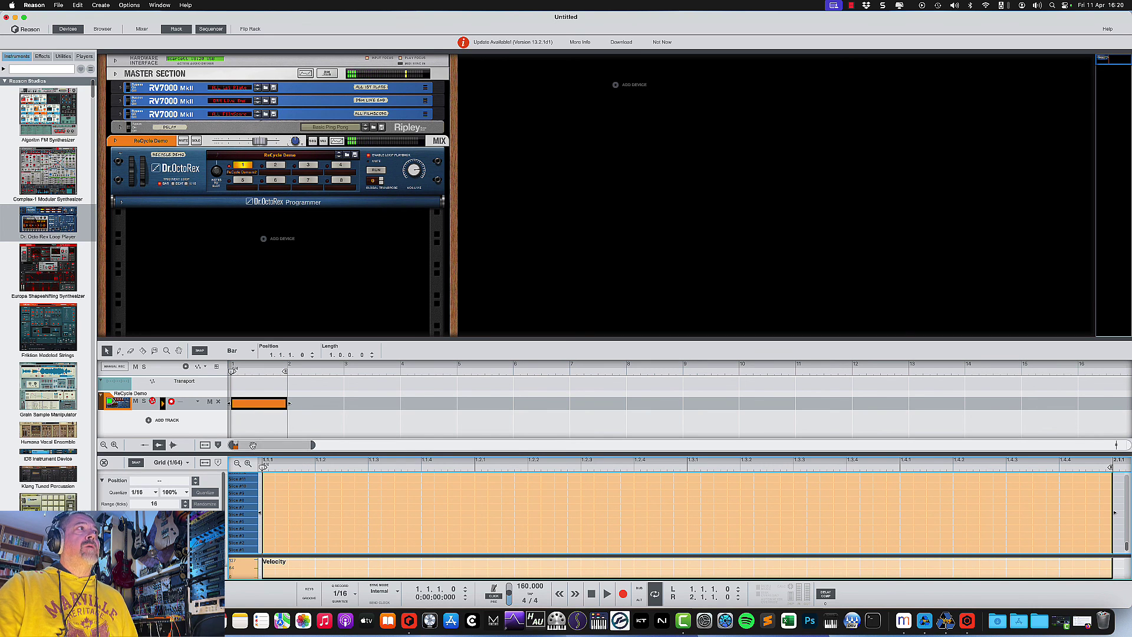
pyautogui.moveTo(254, 453); pyautogui.dragTo(259, 410)
pyautogui.moveTo(338, 339); pyautogui.dragTo(338, 288)
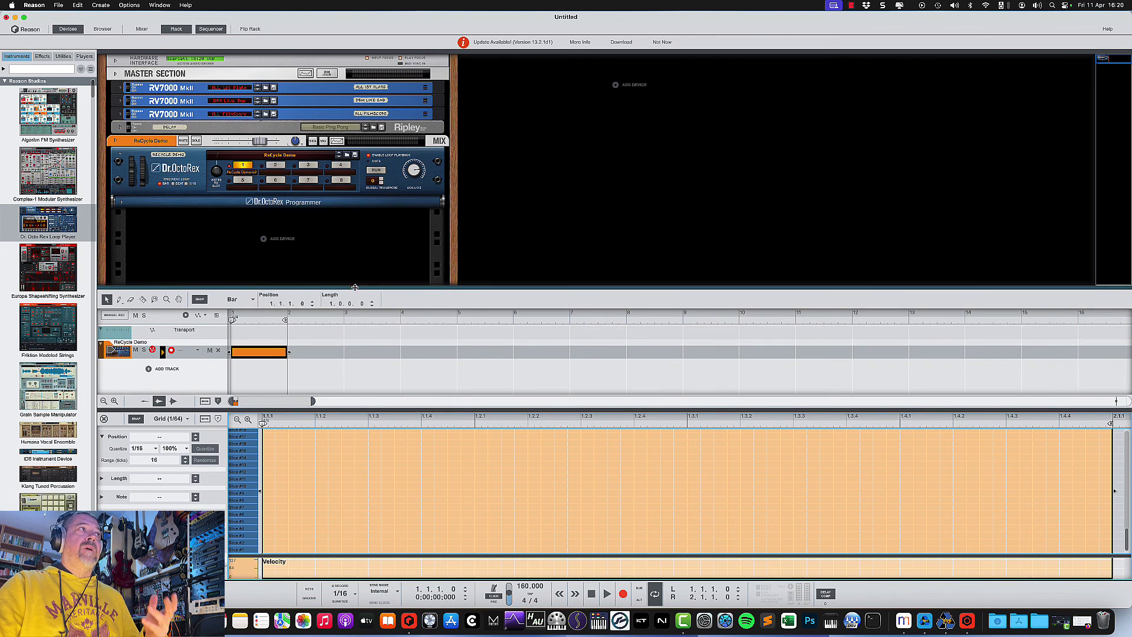
# Step: Draw sixteen notes in the Slice #13 lane (C 2), one on every sixteenth from 1.1.1 to 1.4.4
pyautogui.click(269, 465)
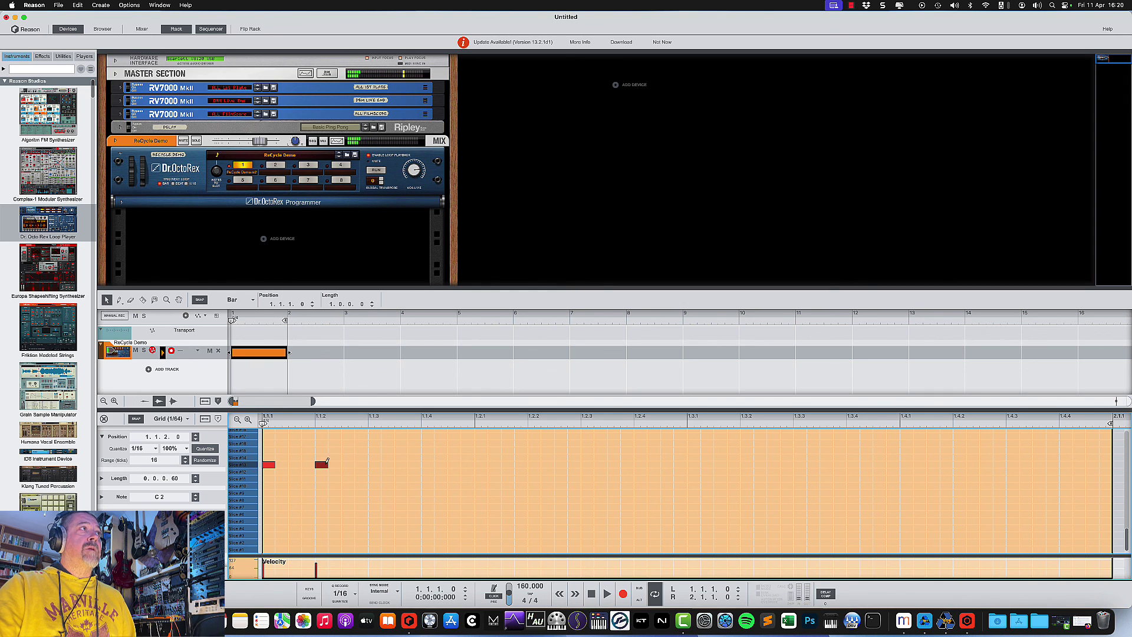
pyautogui.click(425, 464)
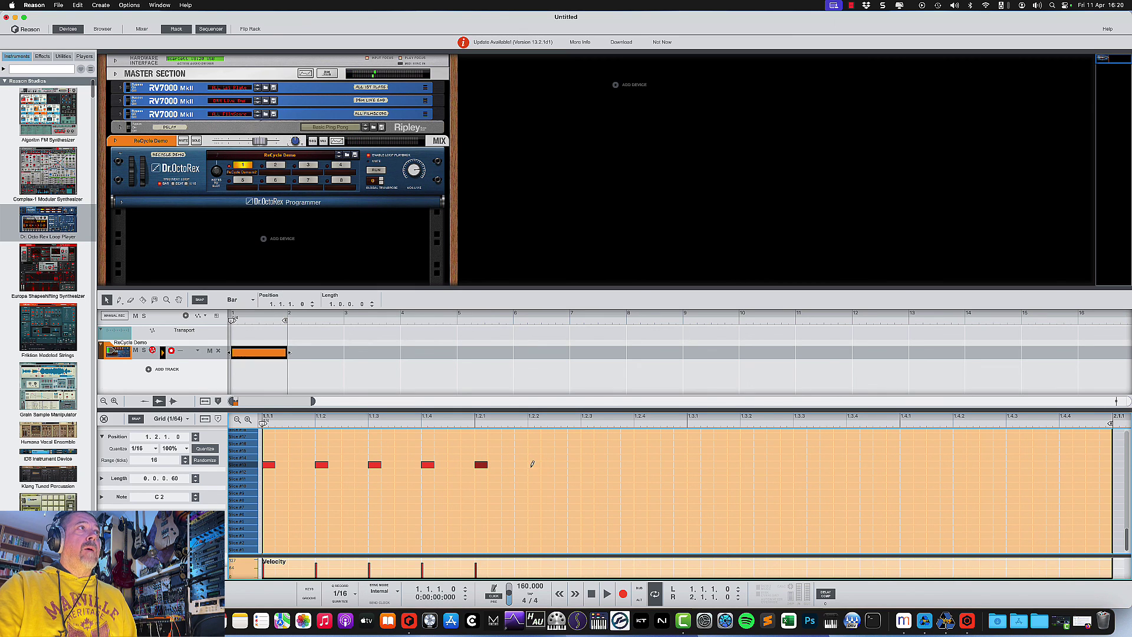
pyautogui.click(532, 464)
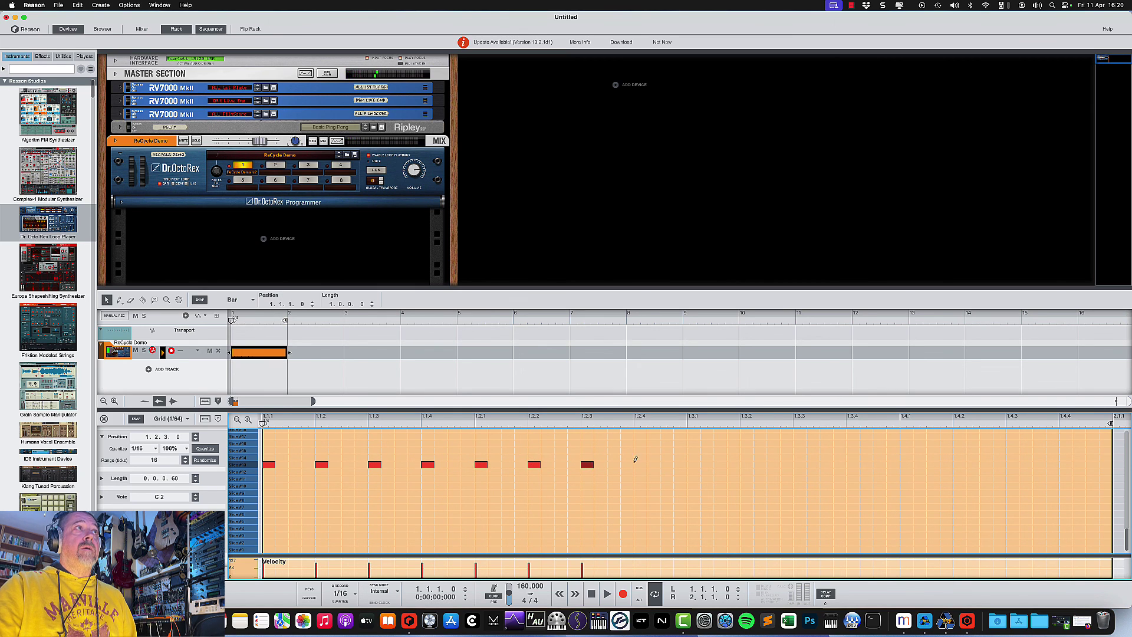
pyautogui.click(638, 464)
pyautogui.click(694, 464)
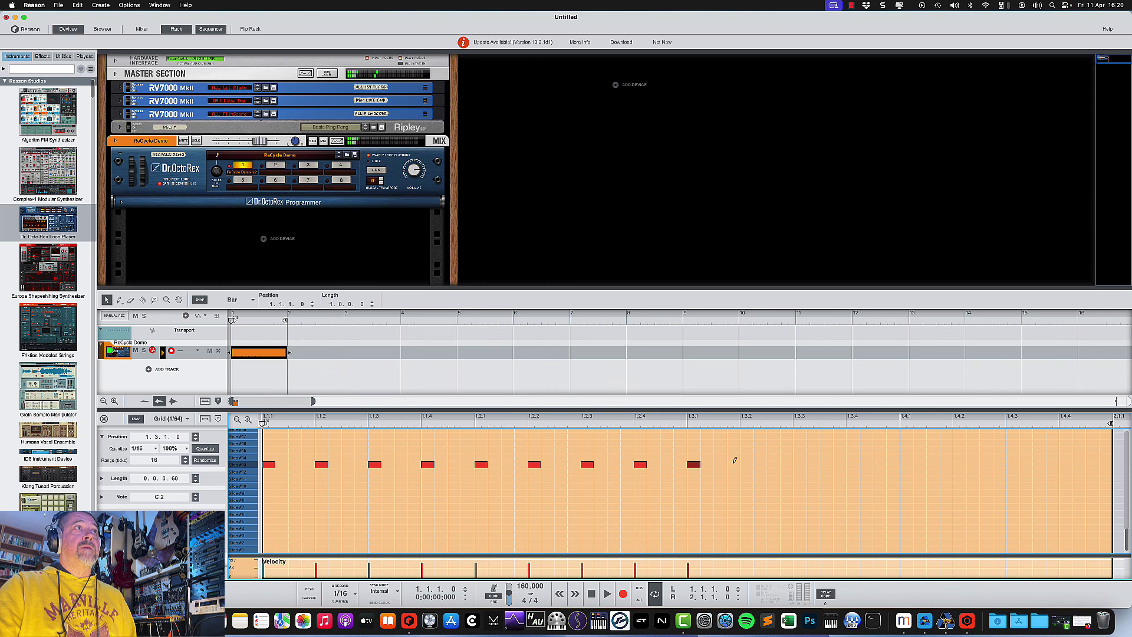
pyautogui.click(747, 464)
pyautogui.click(800, 464)
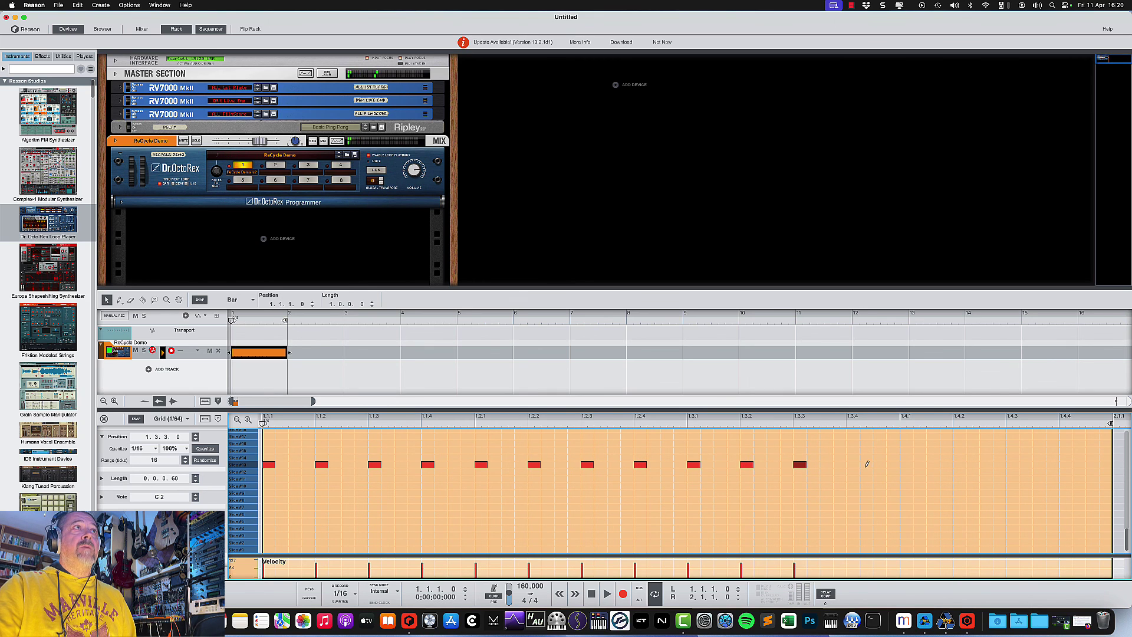
pyautogui.click(853, 464)
pyautogui.click(908, 464)
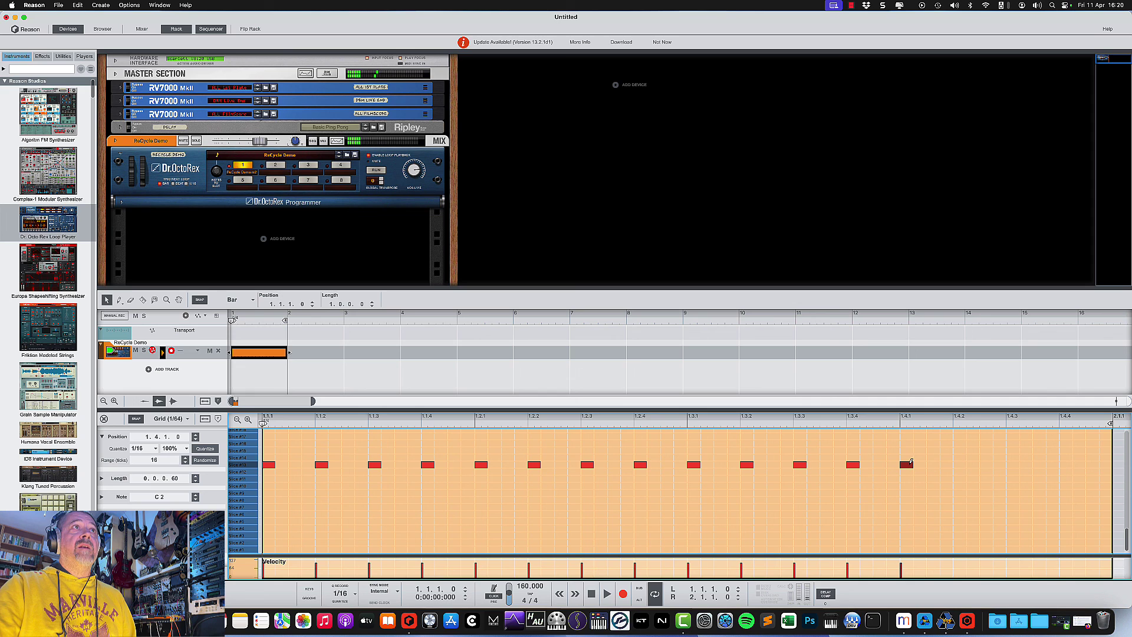
pyautogui.click(959, 464)
pyautogui.click(1011, 464)
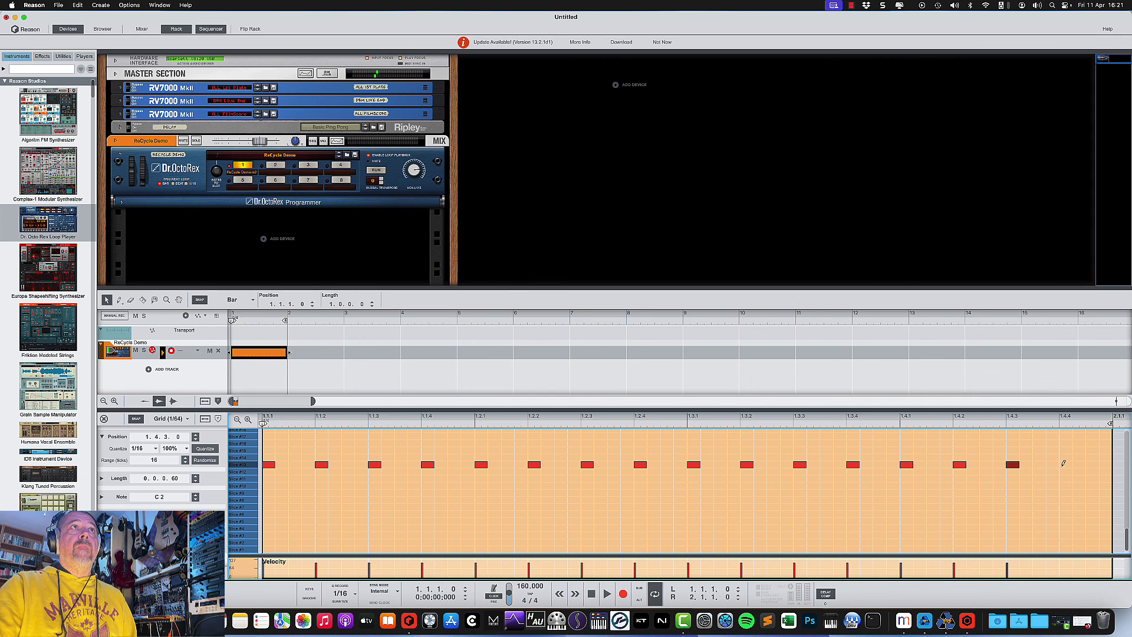
pyautogui.click(1064, 464)
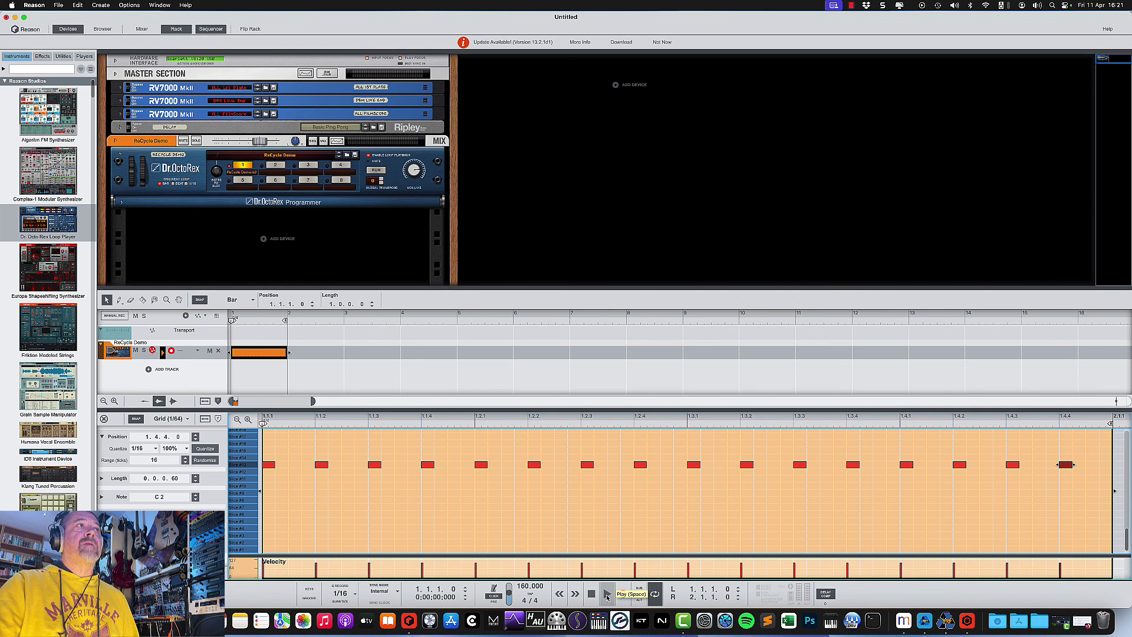
# Step: Play the clip from the sequencer to hear the repeated Slice #13 notes, and stop playback
pyautogui.click(607, 596)
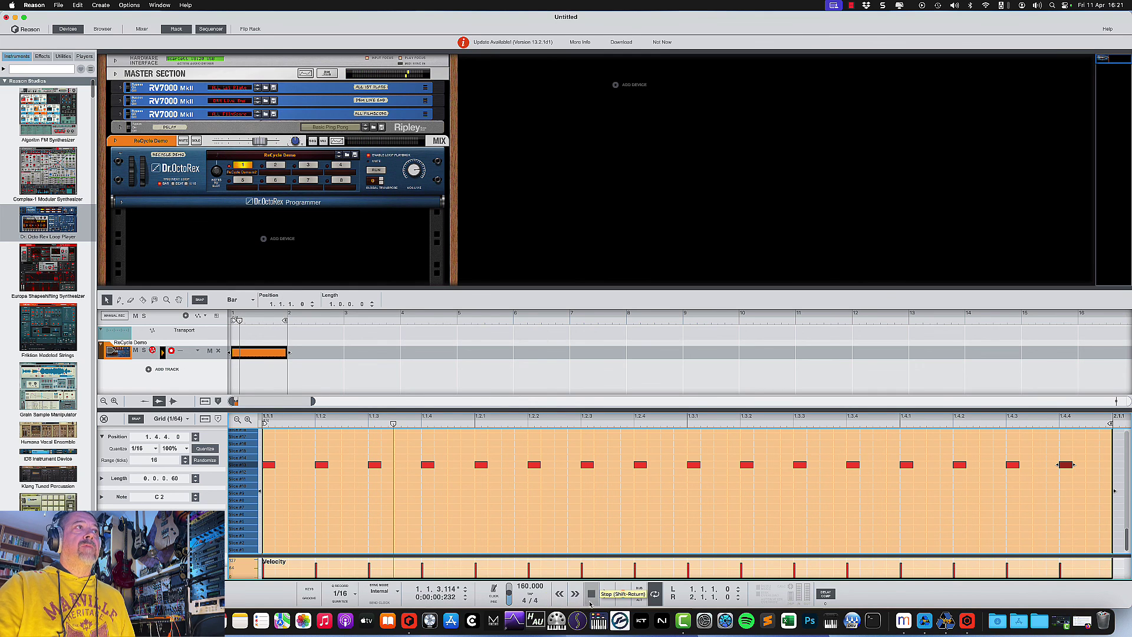
pyautogui.click(607, 597)
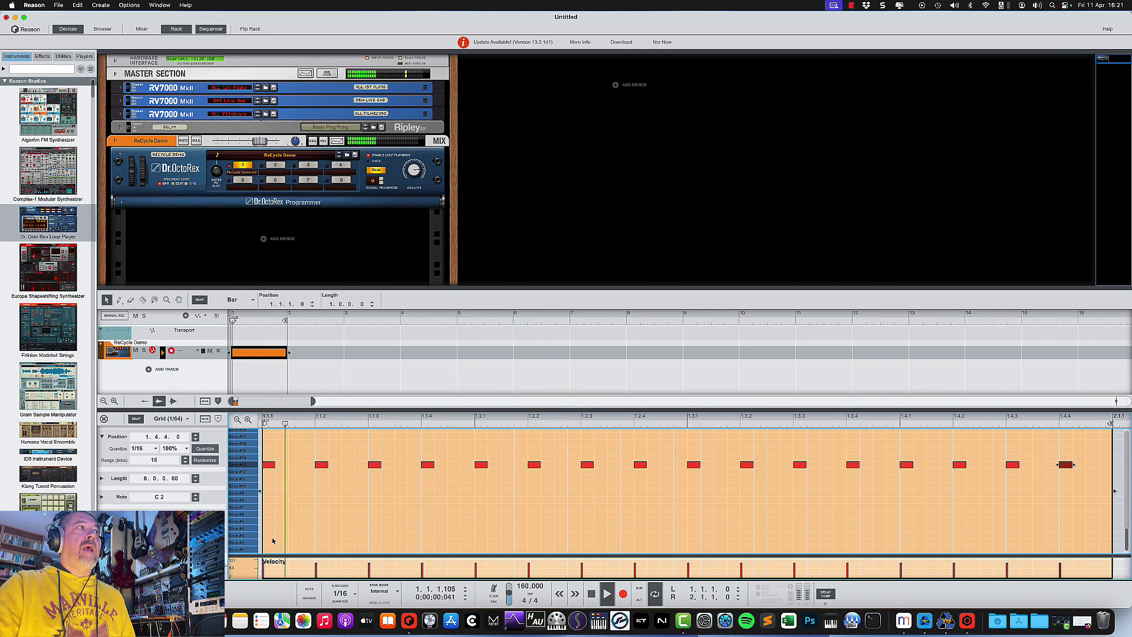
pyautogui.click(592, 593)
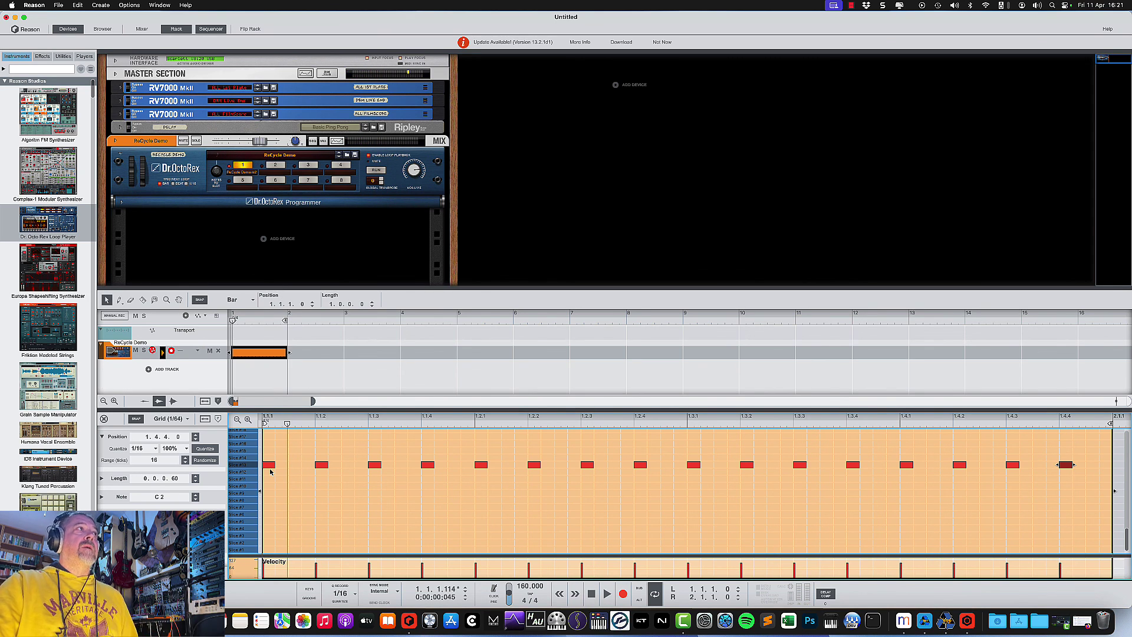
# Step: Audition Slice #1, draw its notes (C 1) on all four beats, and play the pattern, switching off Dr. Octo Rex's own loop run
pyautogui.click(259, 549)
pyautogui.click(259, 550)
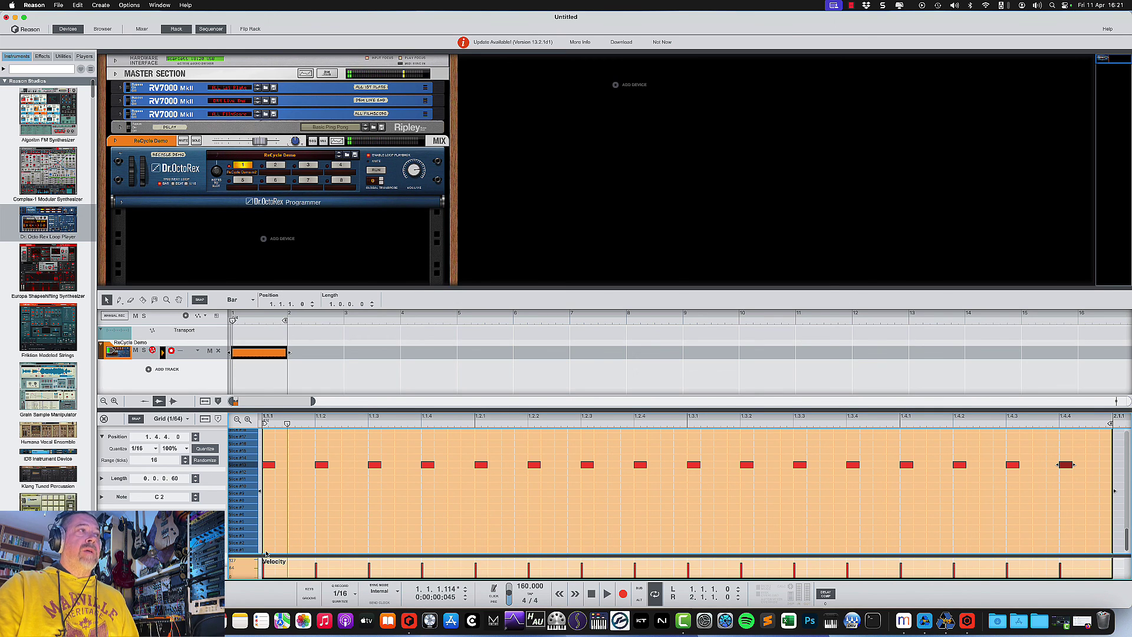
pyautogui.click(268, 549)
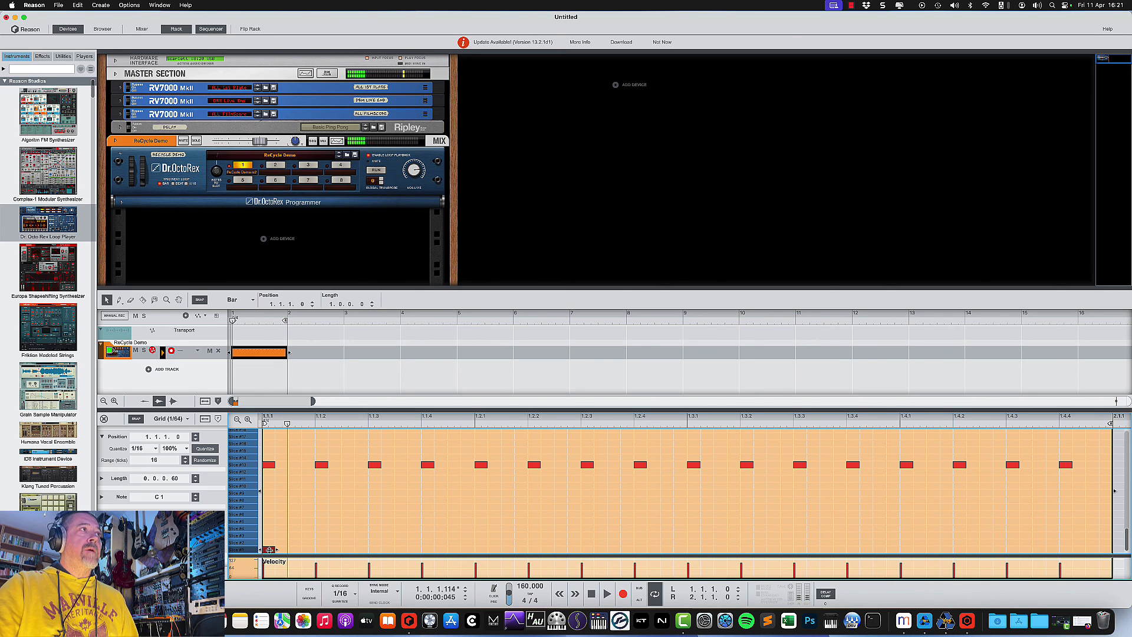
pyautogui.click(478, 548)
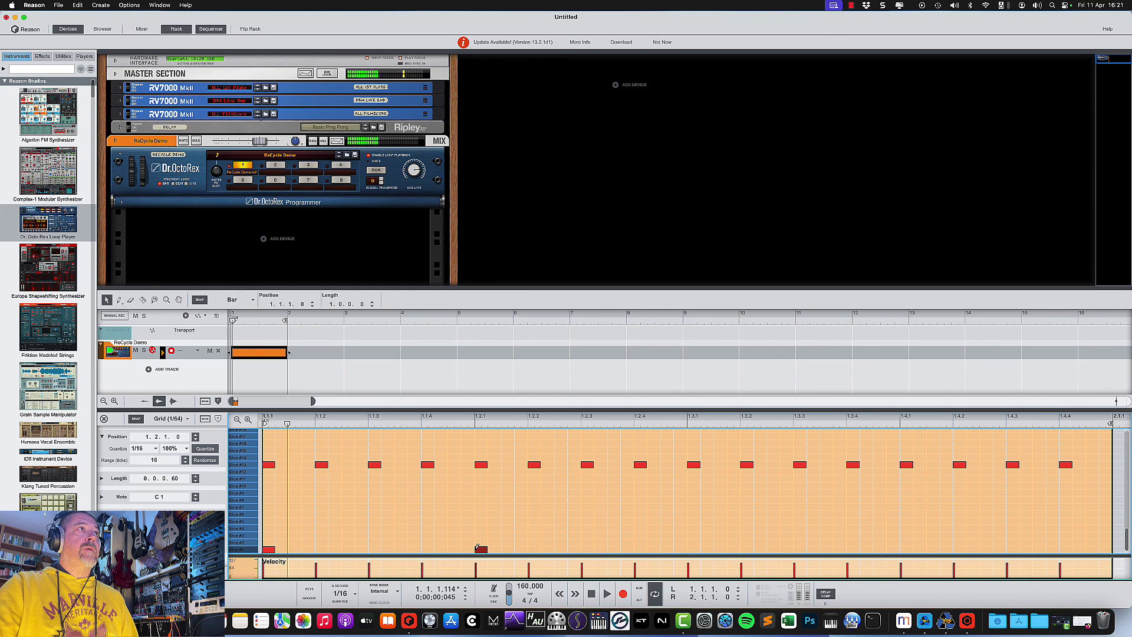
pyautogui.click(694, 549)
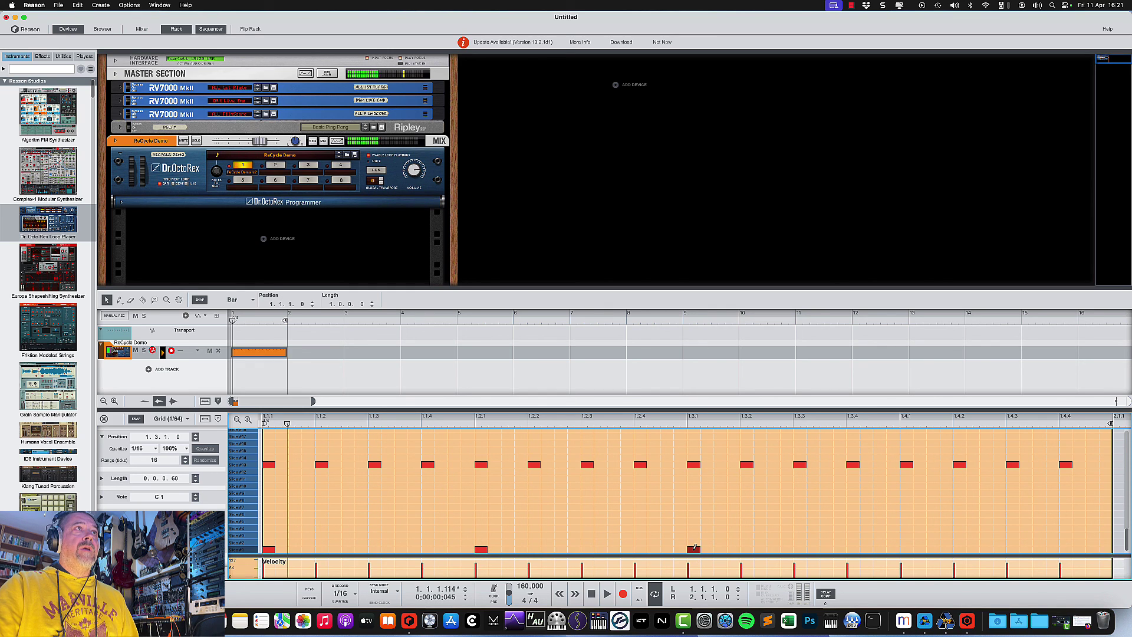
pyautogui.click(907, 549)
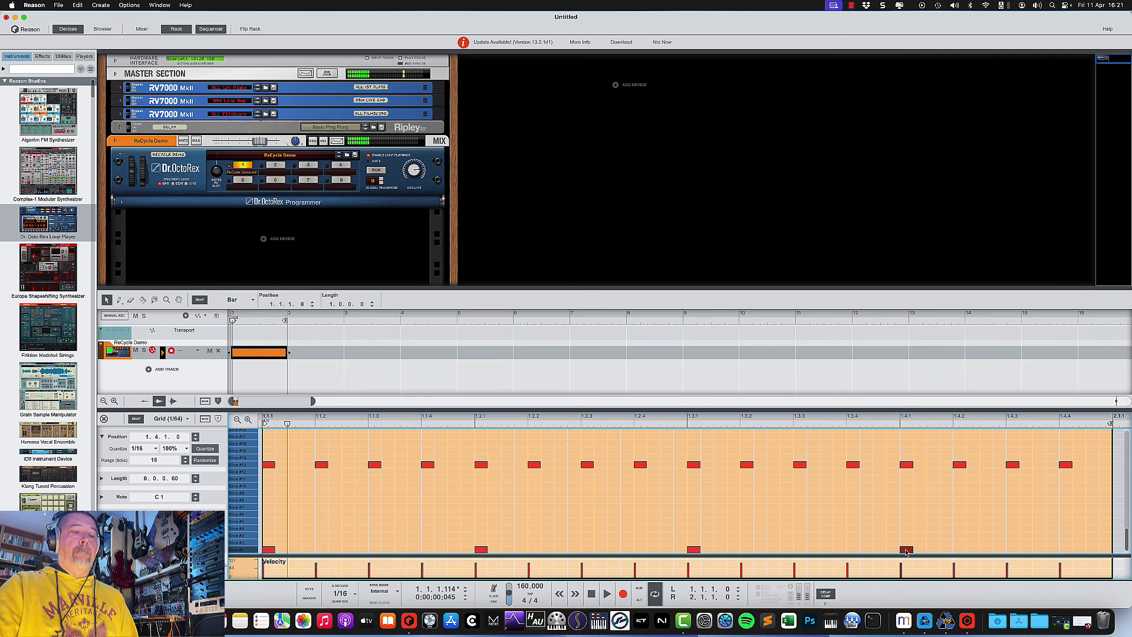
pyautogui.press('space')
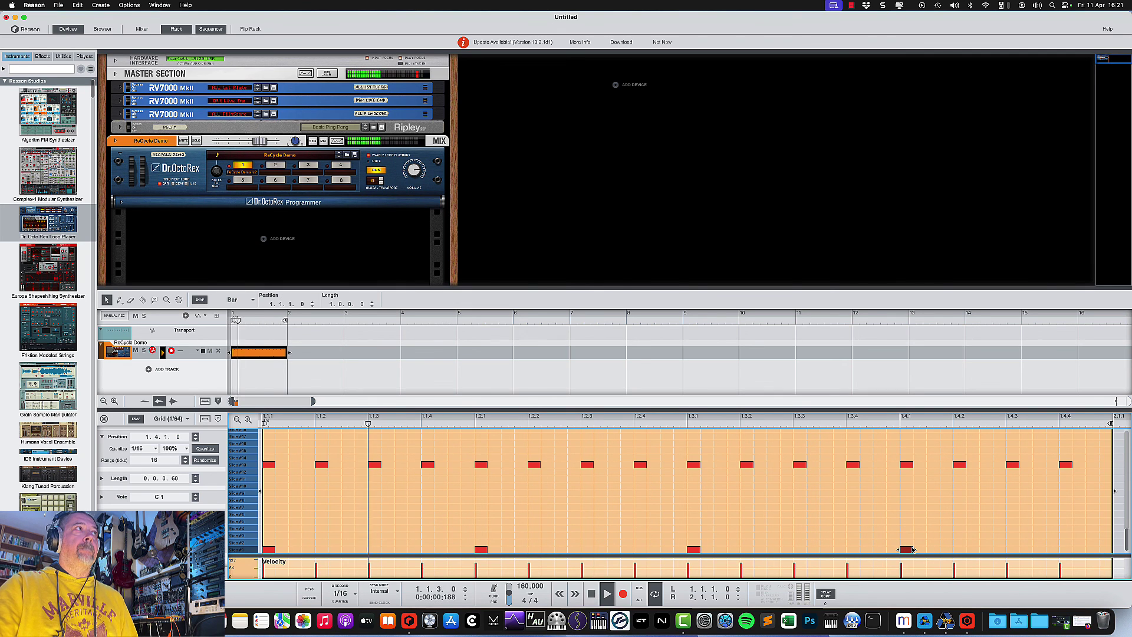
pyautogui.click(380, 174)
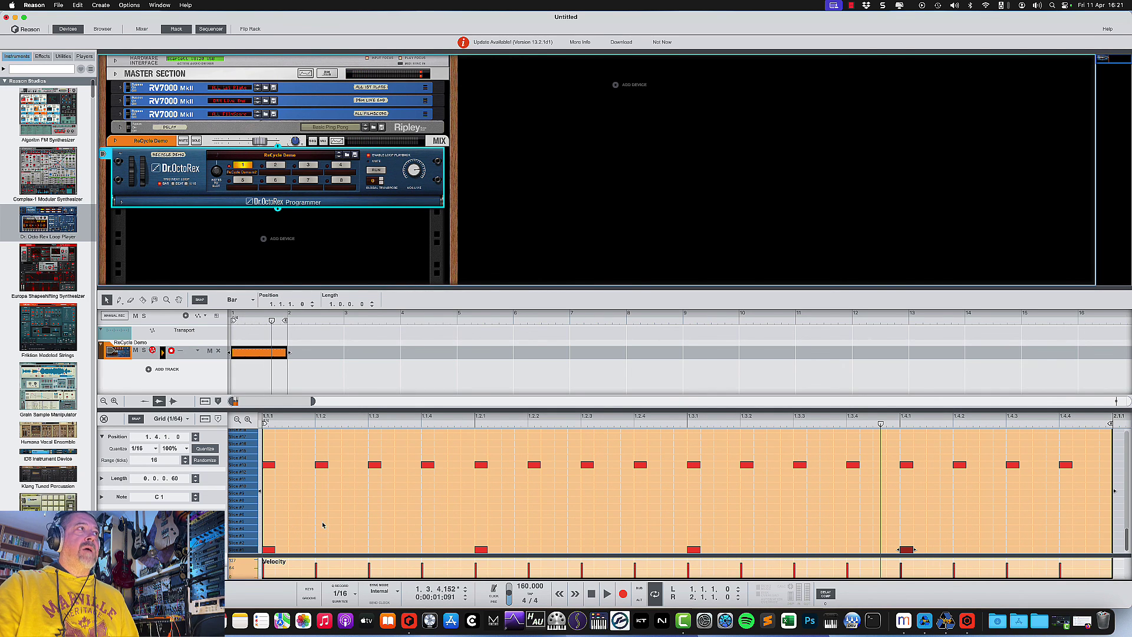
# Step: Draw notes in the Slice #5 lane (E 1) at 1.1.2, 1.2.2, 1.3.2 and 1.4.2
pyautogui.click(323, 520)
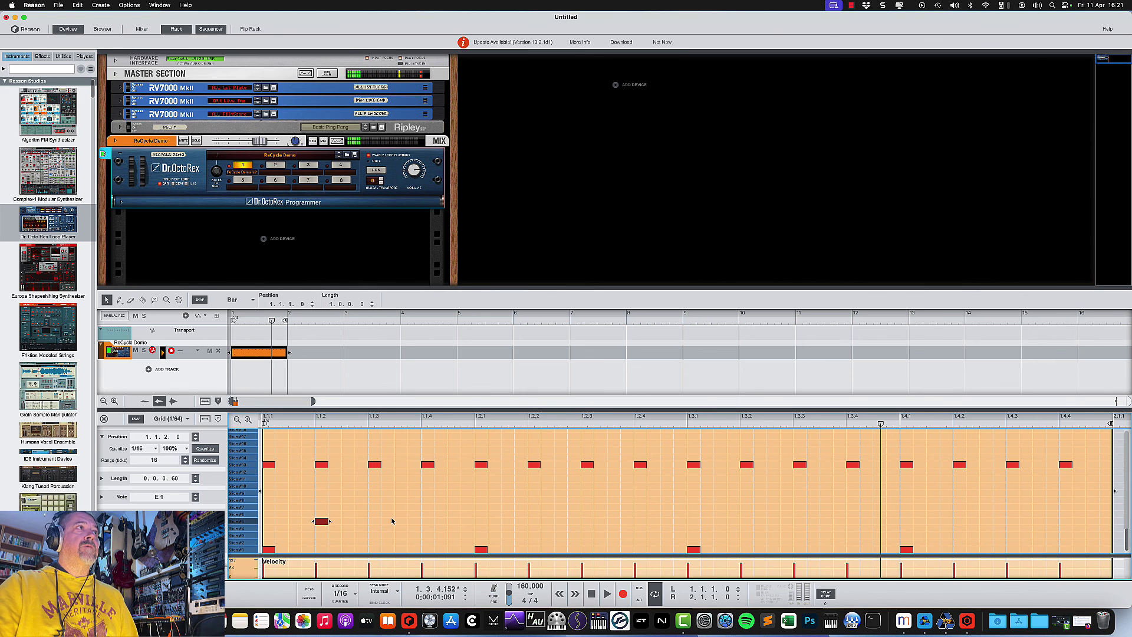
pyautogui.click(541, 518)
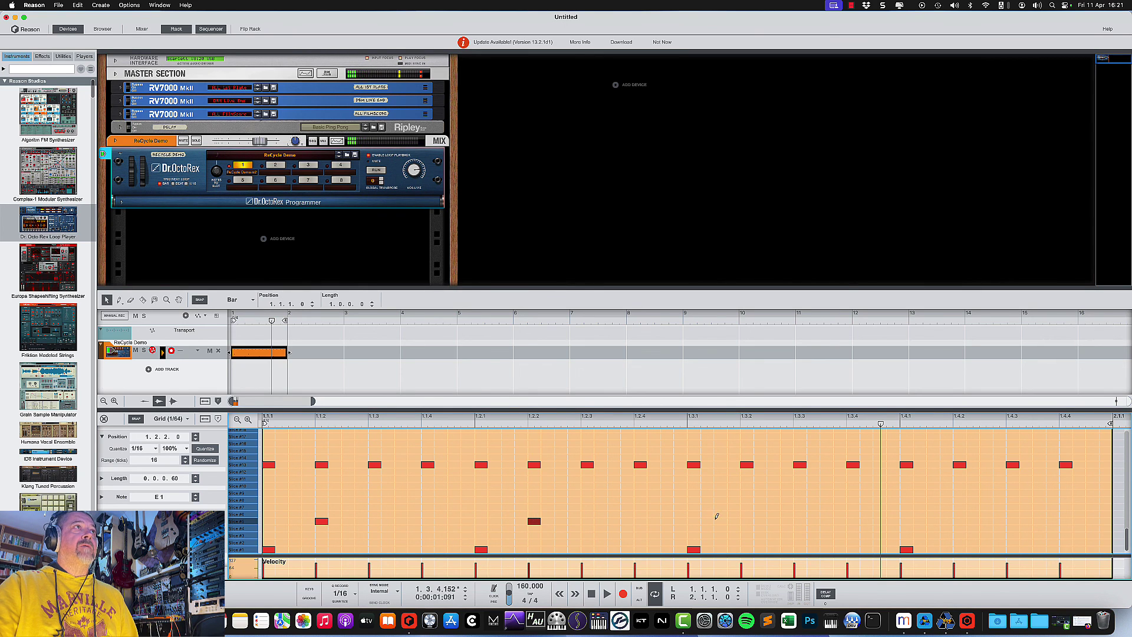
pyautogui.click(747, 520)
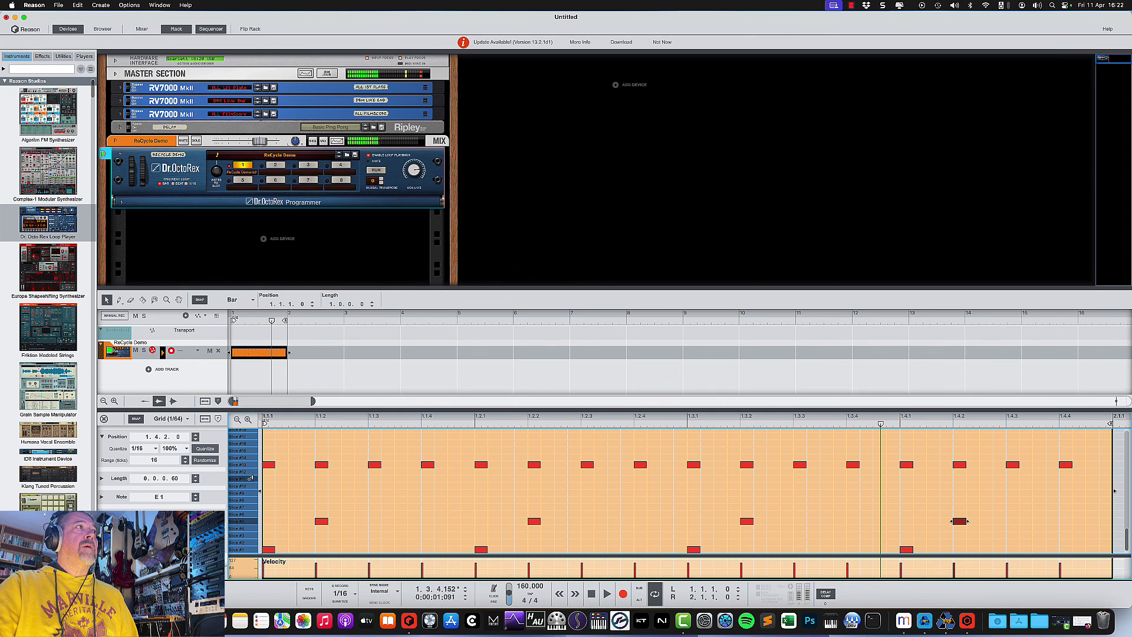
# Step: Audition higher slices and draw Slice #15 notes (D 2) at 1.1.3, 1.2.3, 1.3.3 and 1.4.3
pyautogui.click(250, 465)
pyautogui.click(248, 450)
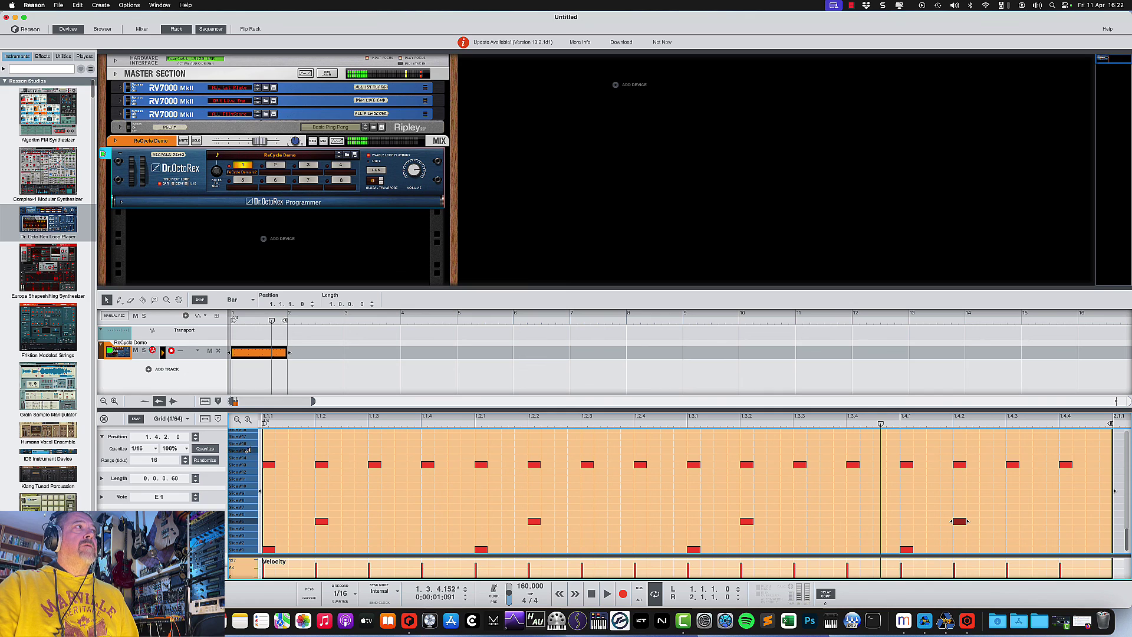
pyautogui.click(248, 450)
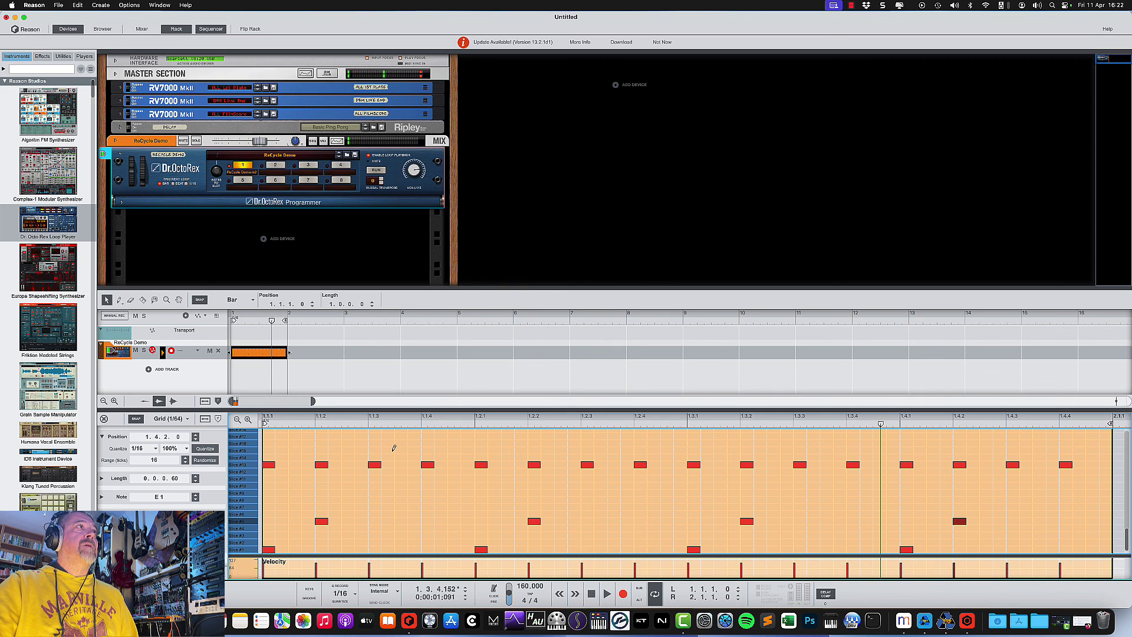
pyautogui.click(376, 450)
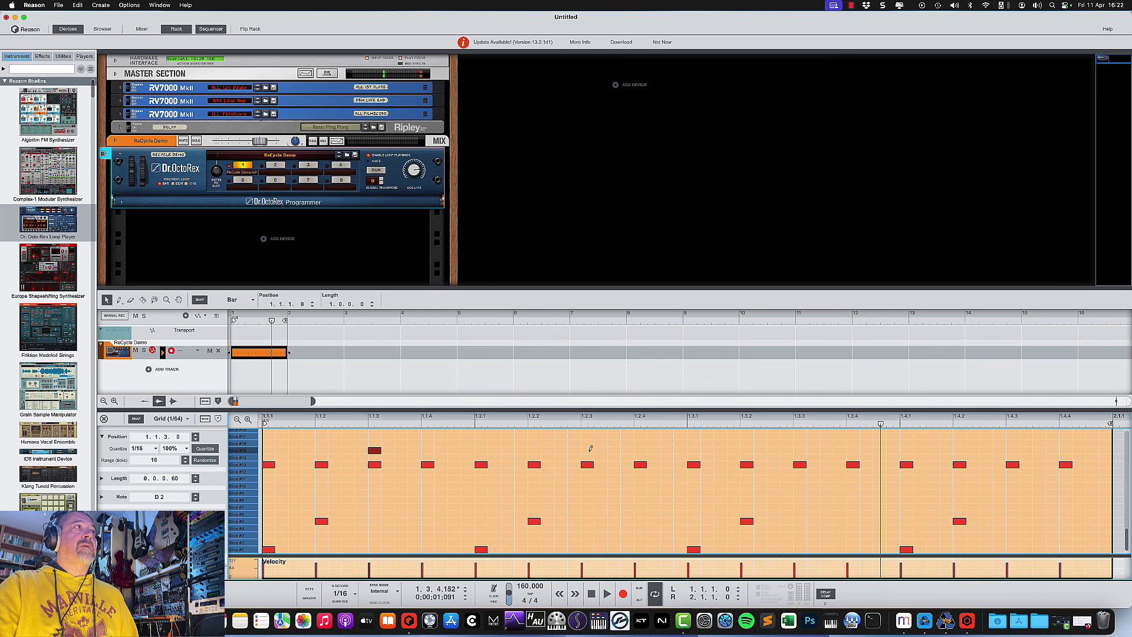
pyautogui.click(588, 450)
pyautogui.click(793, 452)
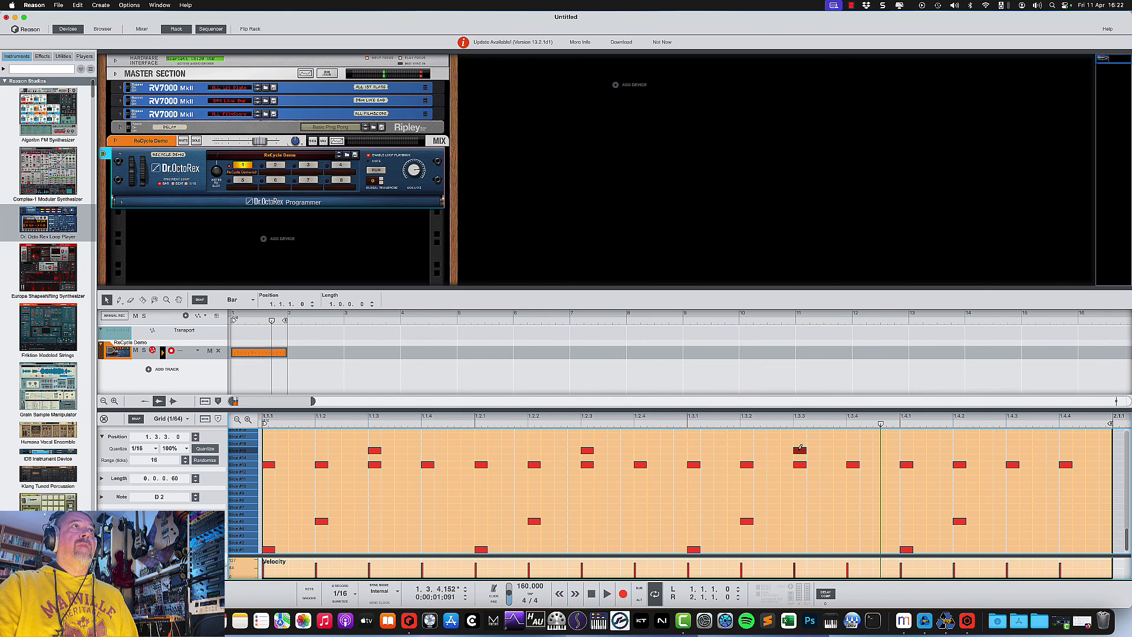
pyautogui.click(1014, 451)
# Step: Play the pattern and add a D 2 roll at 1.4.3.60, 1.4.3.120, 1.4.3.180 and 1.4.4.60
pyautogui.press('space')
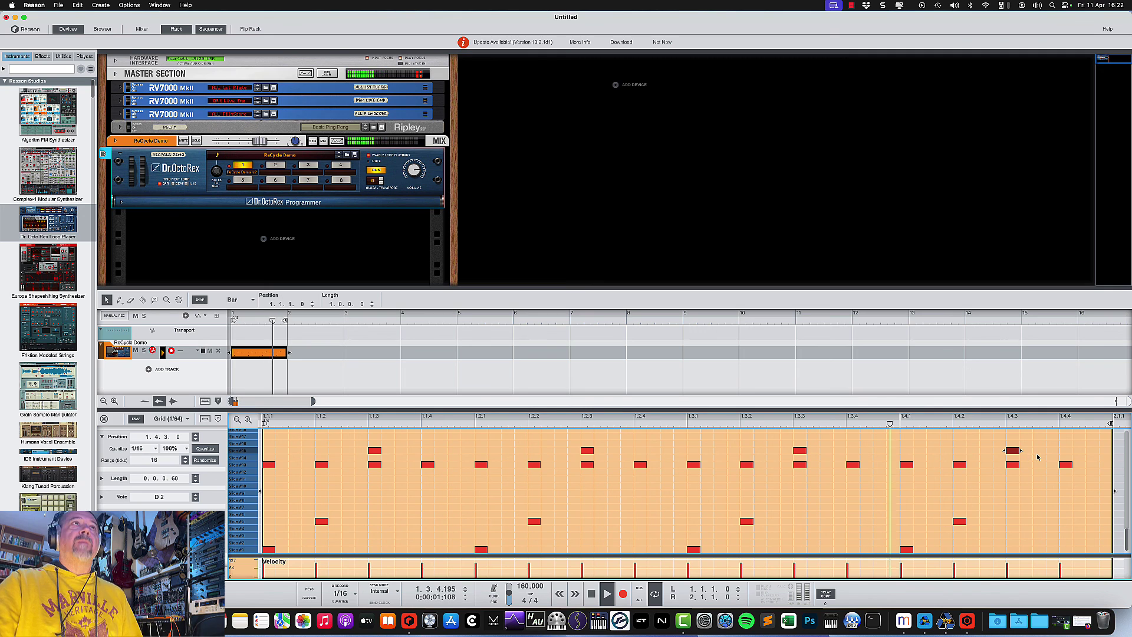
pyautogui.click(1026, 451)
pyautogui.click(1039, 450)
pyautogui.click(1054, 451)
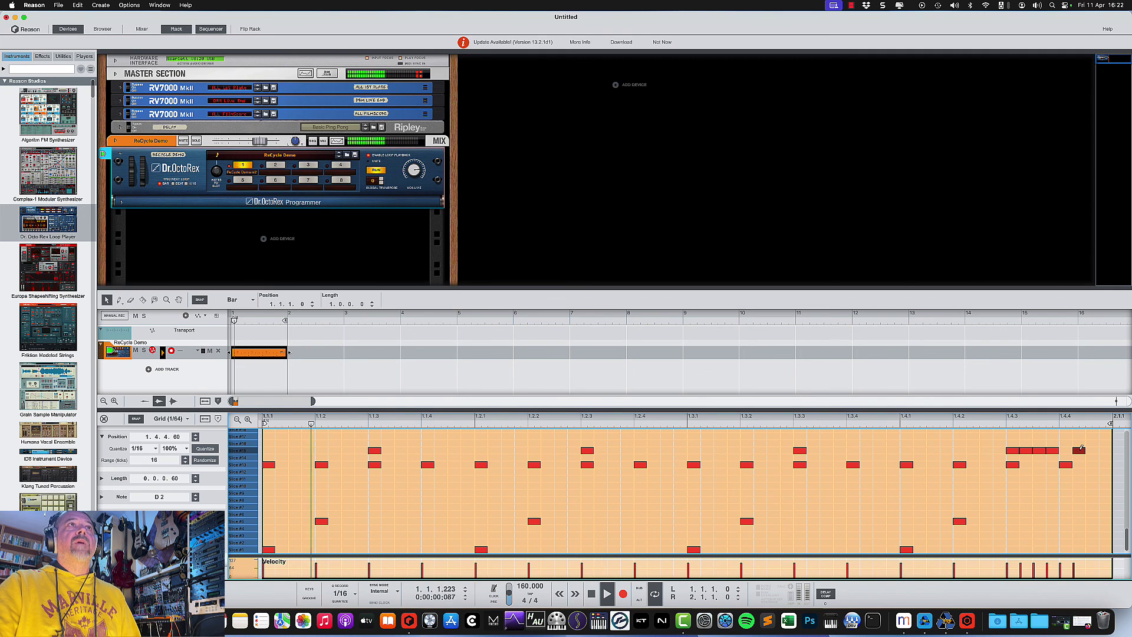
pyautogui.click(1080, 450)
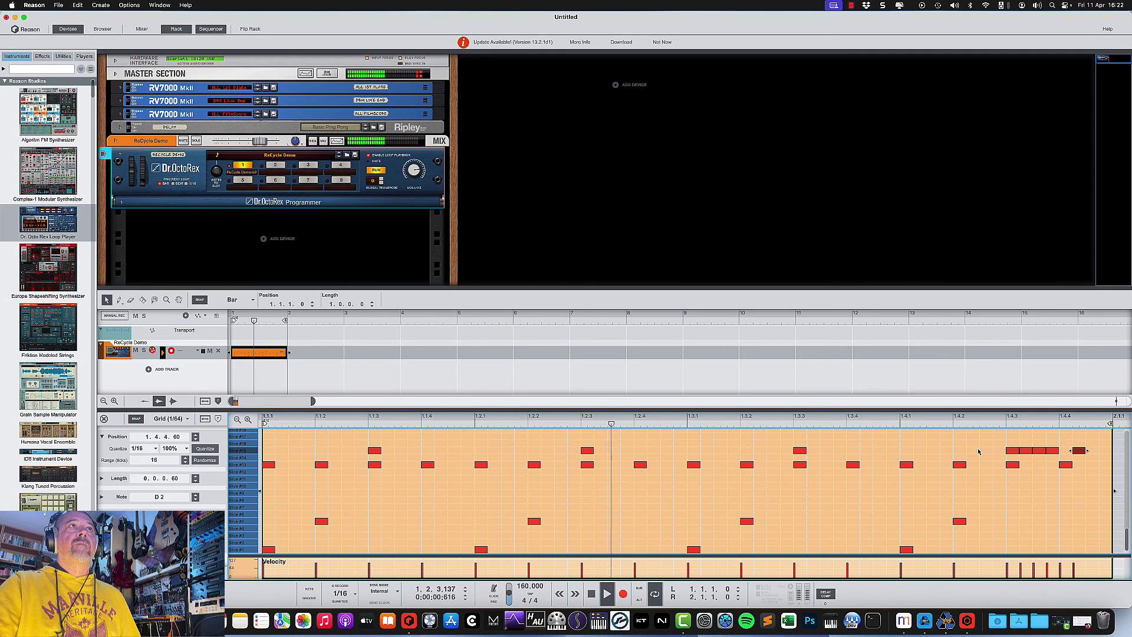
# Step: Move the roll notes at 1.4.3.60, 1.4.3.180 and 1.4.4.60 to B 1, G 1 and F#1 respectively
pyautogui.click(1026, 450)
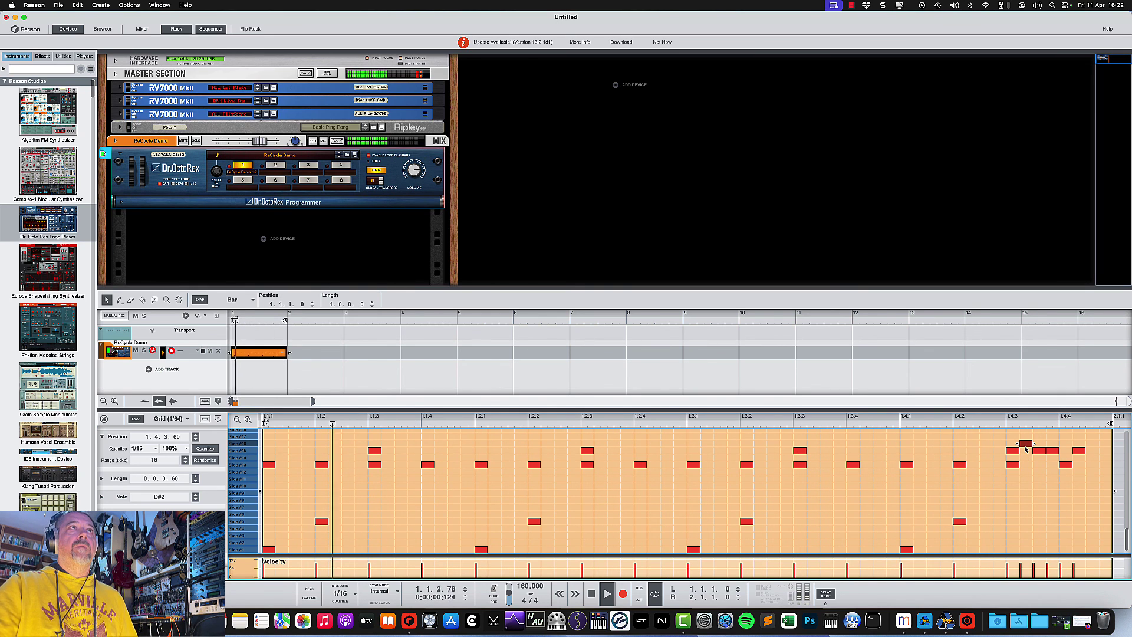
pyautogui.moveTo(1026, 451); pyautogui.dragTo(1053, 500)
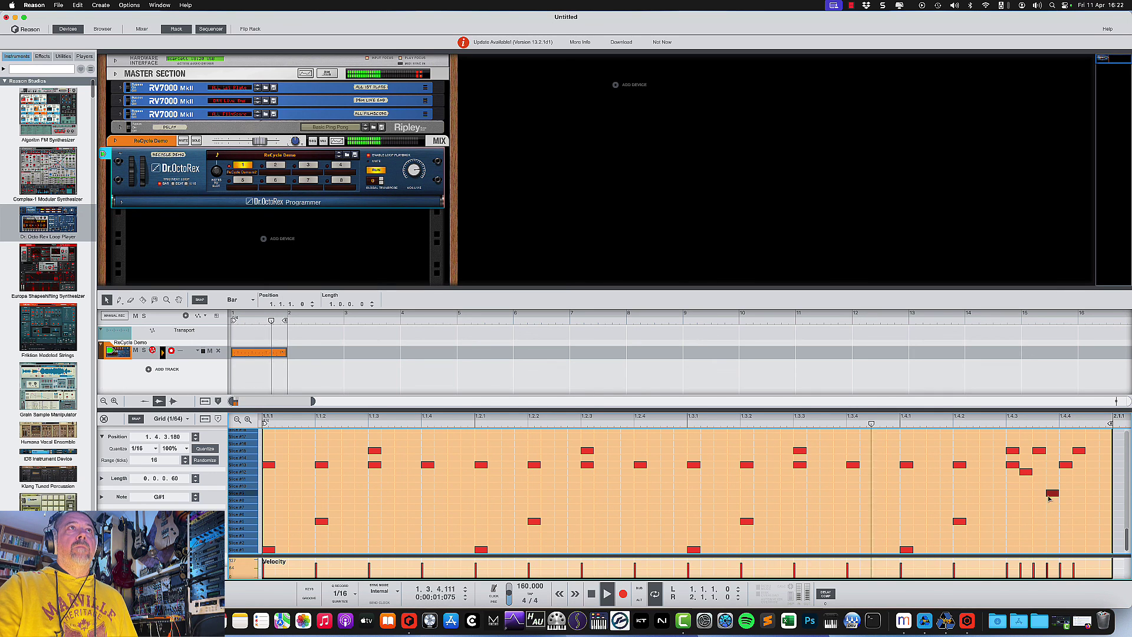
pyautogui.moveTo(1079, 451); pyautogui.dragTo(1079, 507)
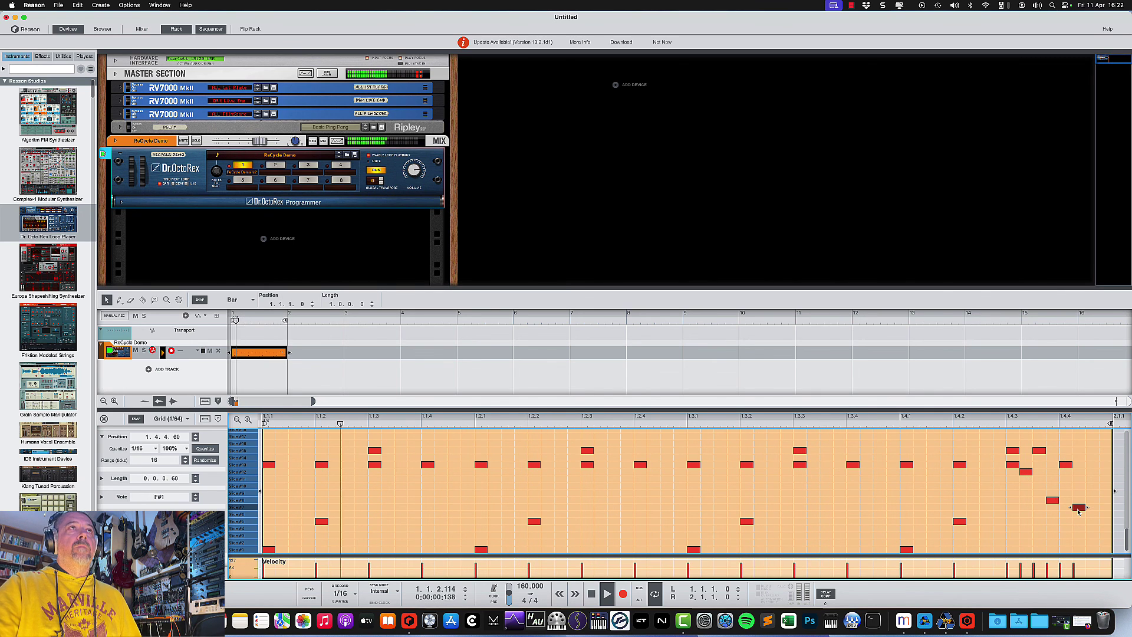
# Step: Add D 2 notes at 1.1.3.180, 1.1.4.60, 1.1.4.180 and 1.2.1.60 while the loop plays
pyautogui.click(412, 450)
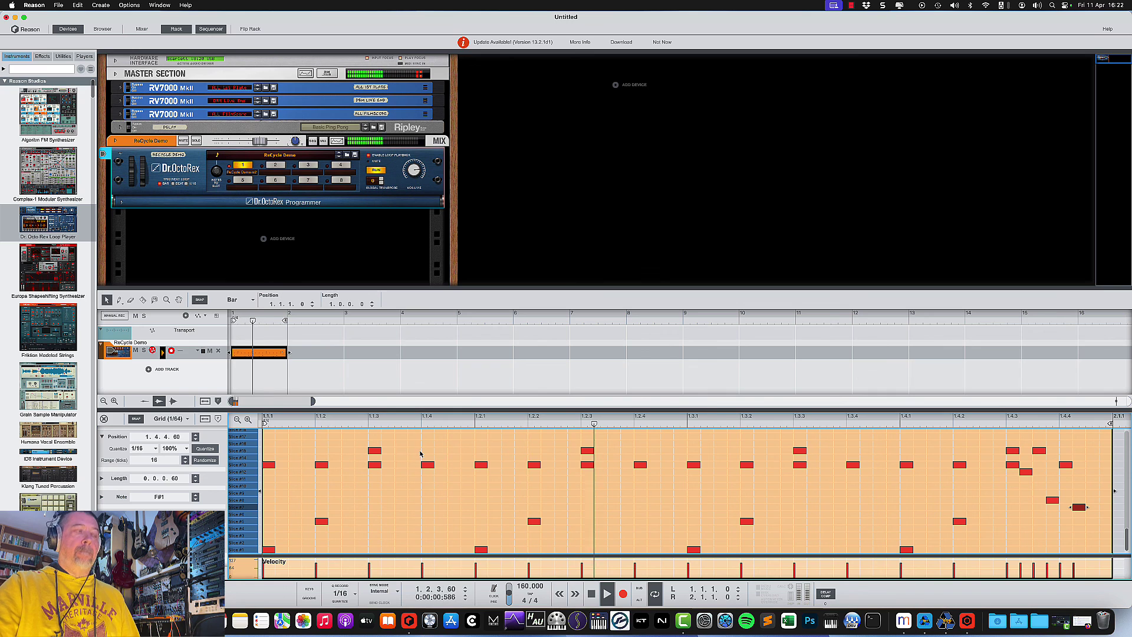
pyautogui.click(440, 451)
pyautogui.click(468, 451)
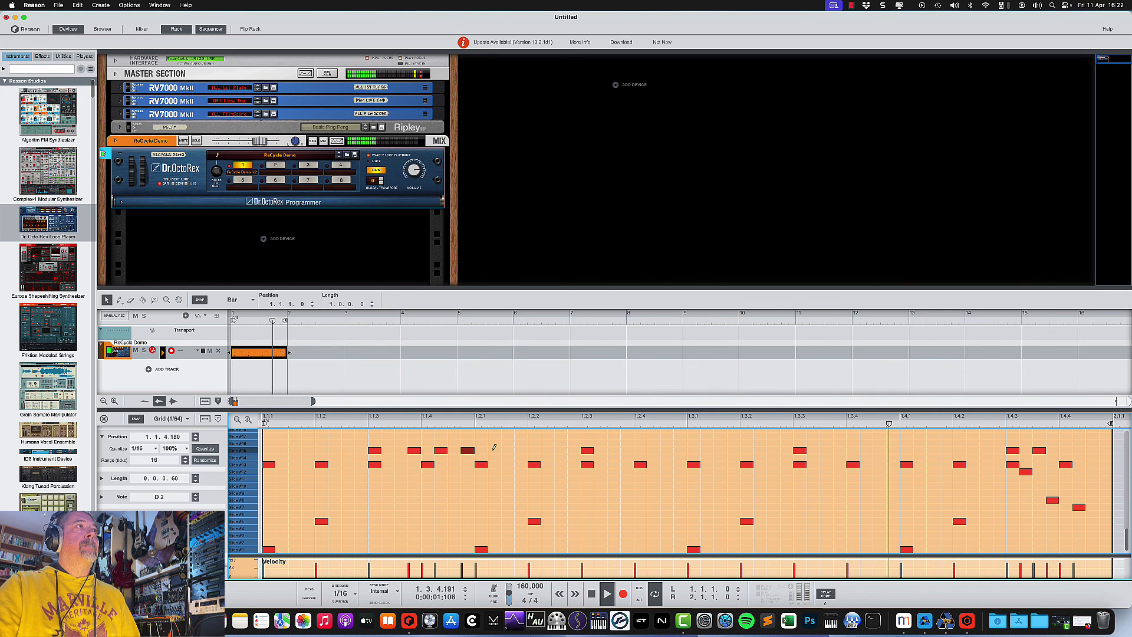
pyautogui.click(494, 451)
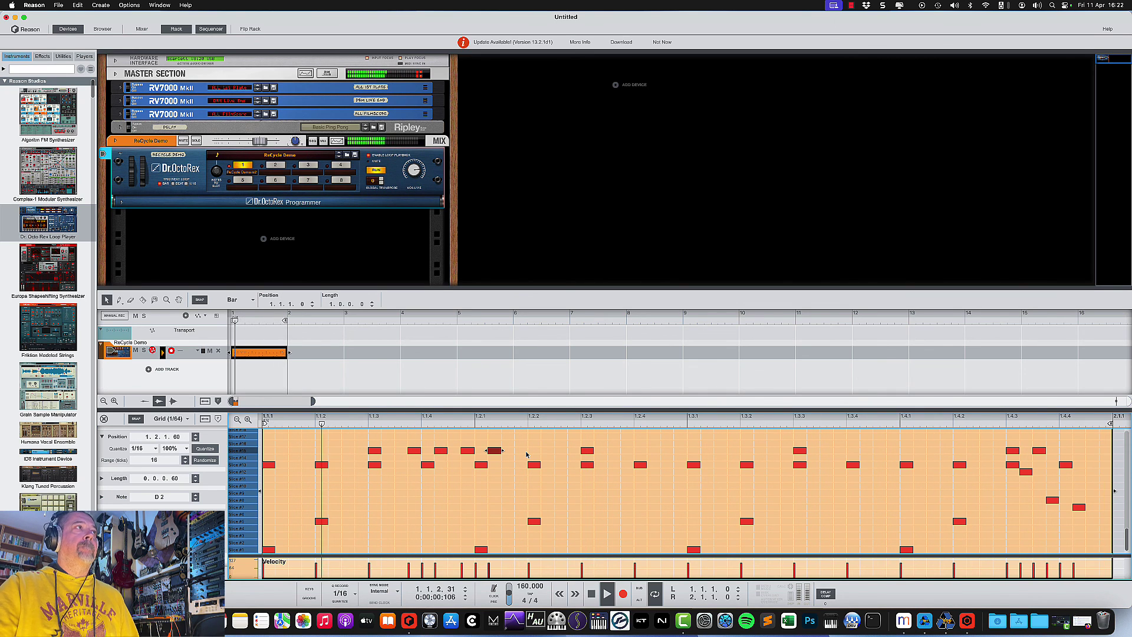
# Step: Stop playback, set the tempo to 120, and replay the pattern with Dr. Octo Rex's own loop run switched off
pyautogui.press('space')
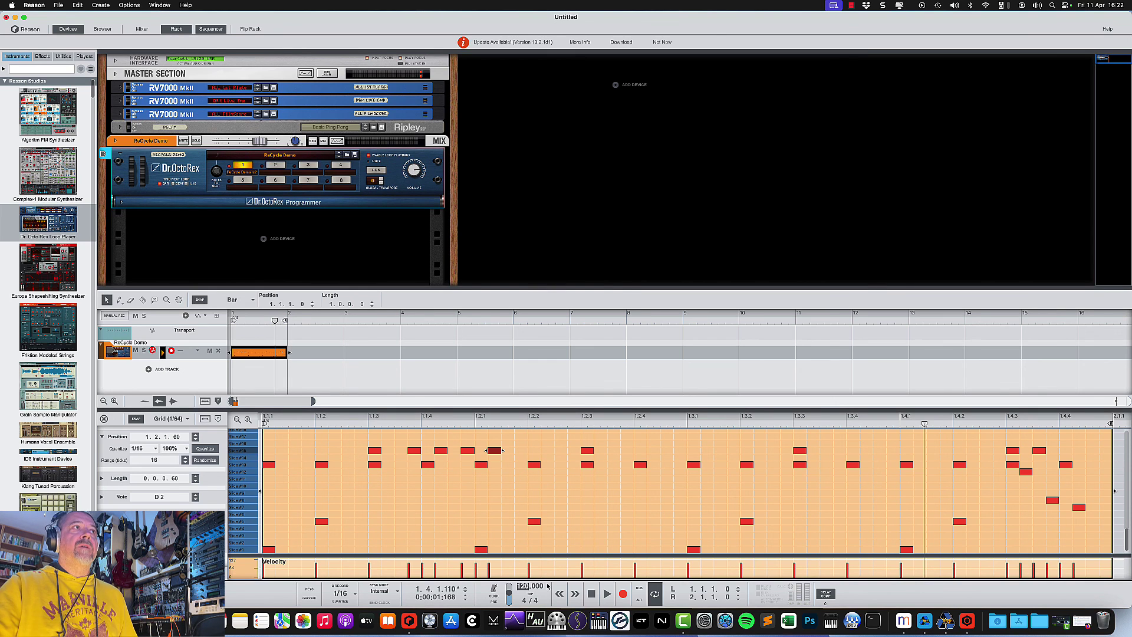
pyautogui.click(606, 594)
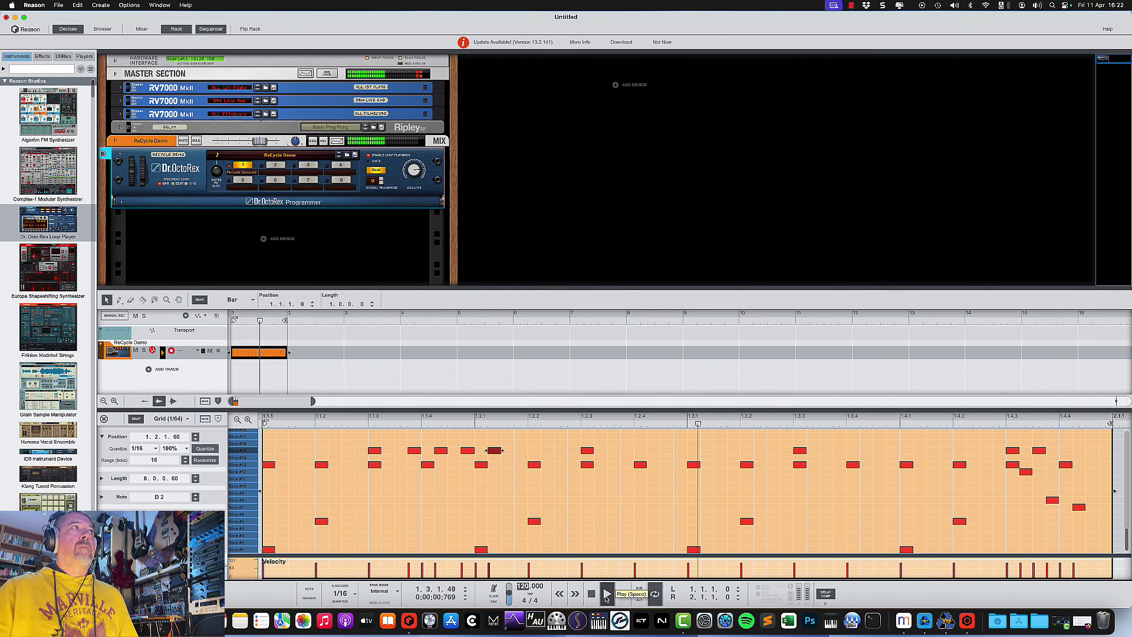
pyautogui.click(371, 175)
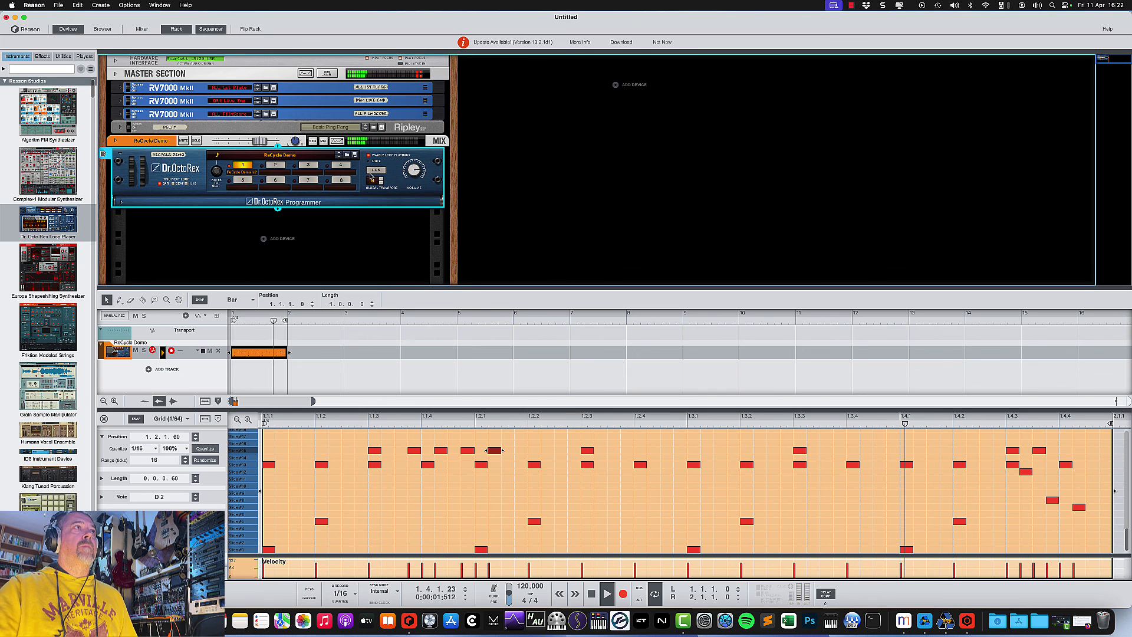